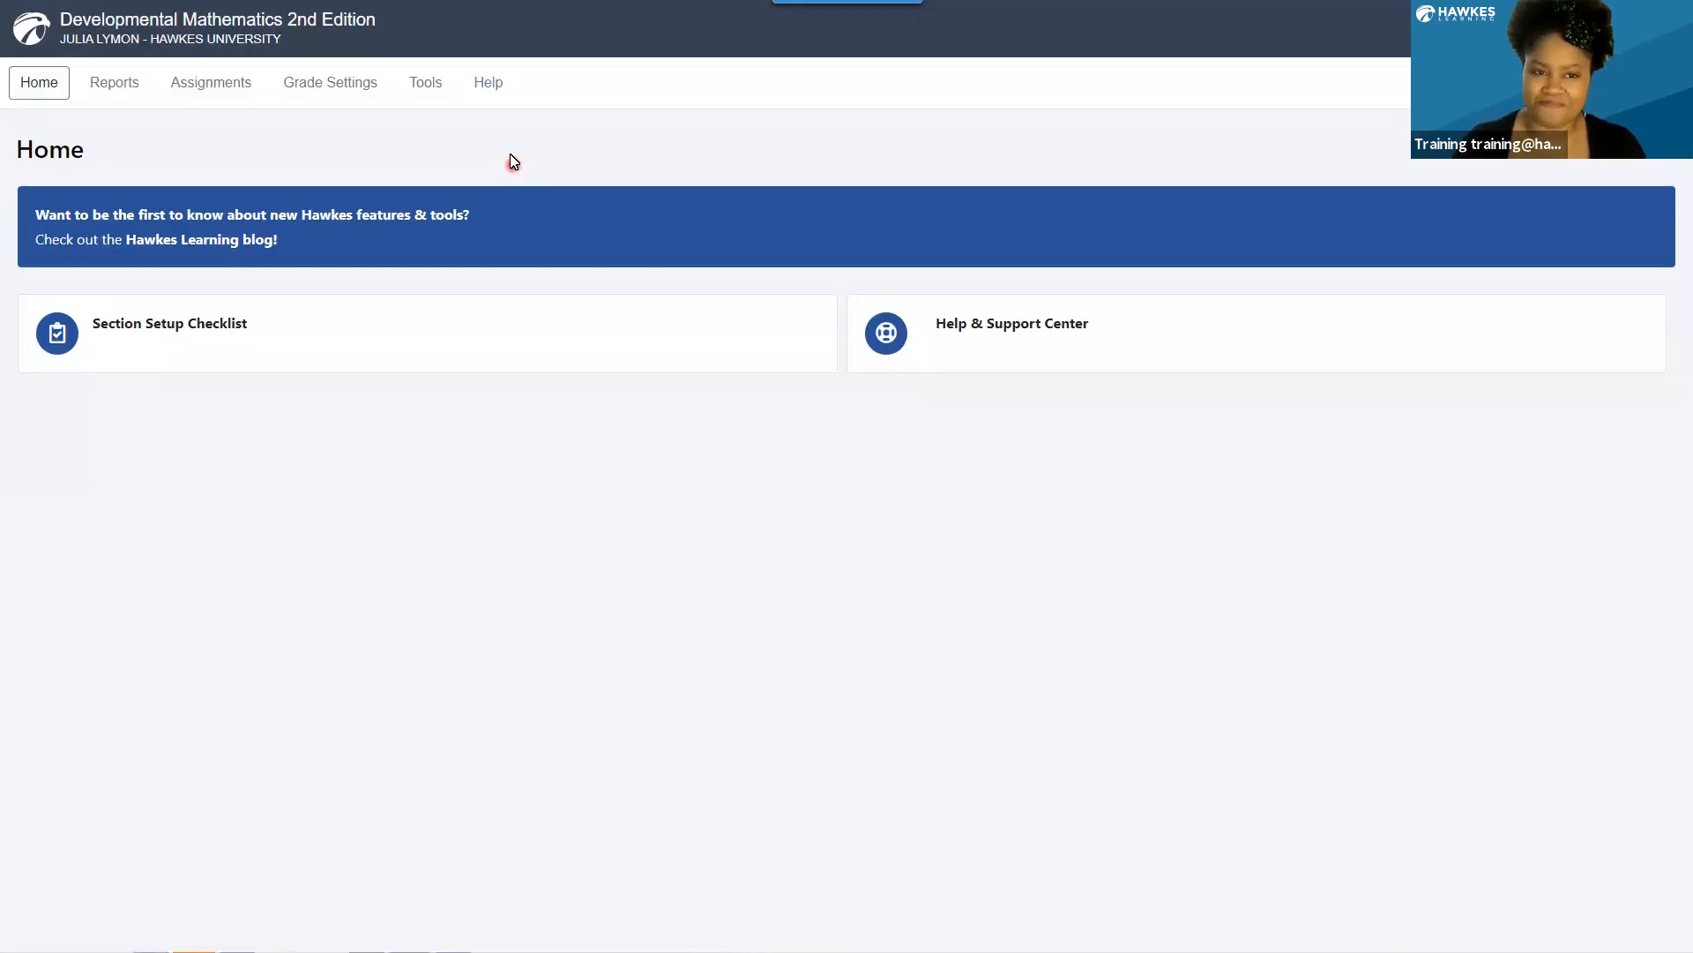
In the grade book's display options, set the section displayed when first viewing a report to Spring 2021.
click(490, 83)
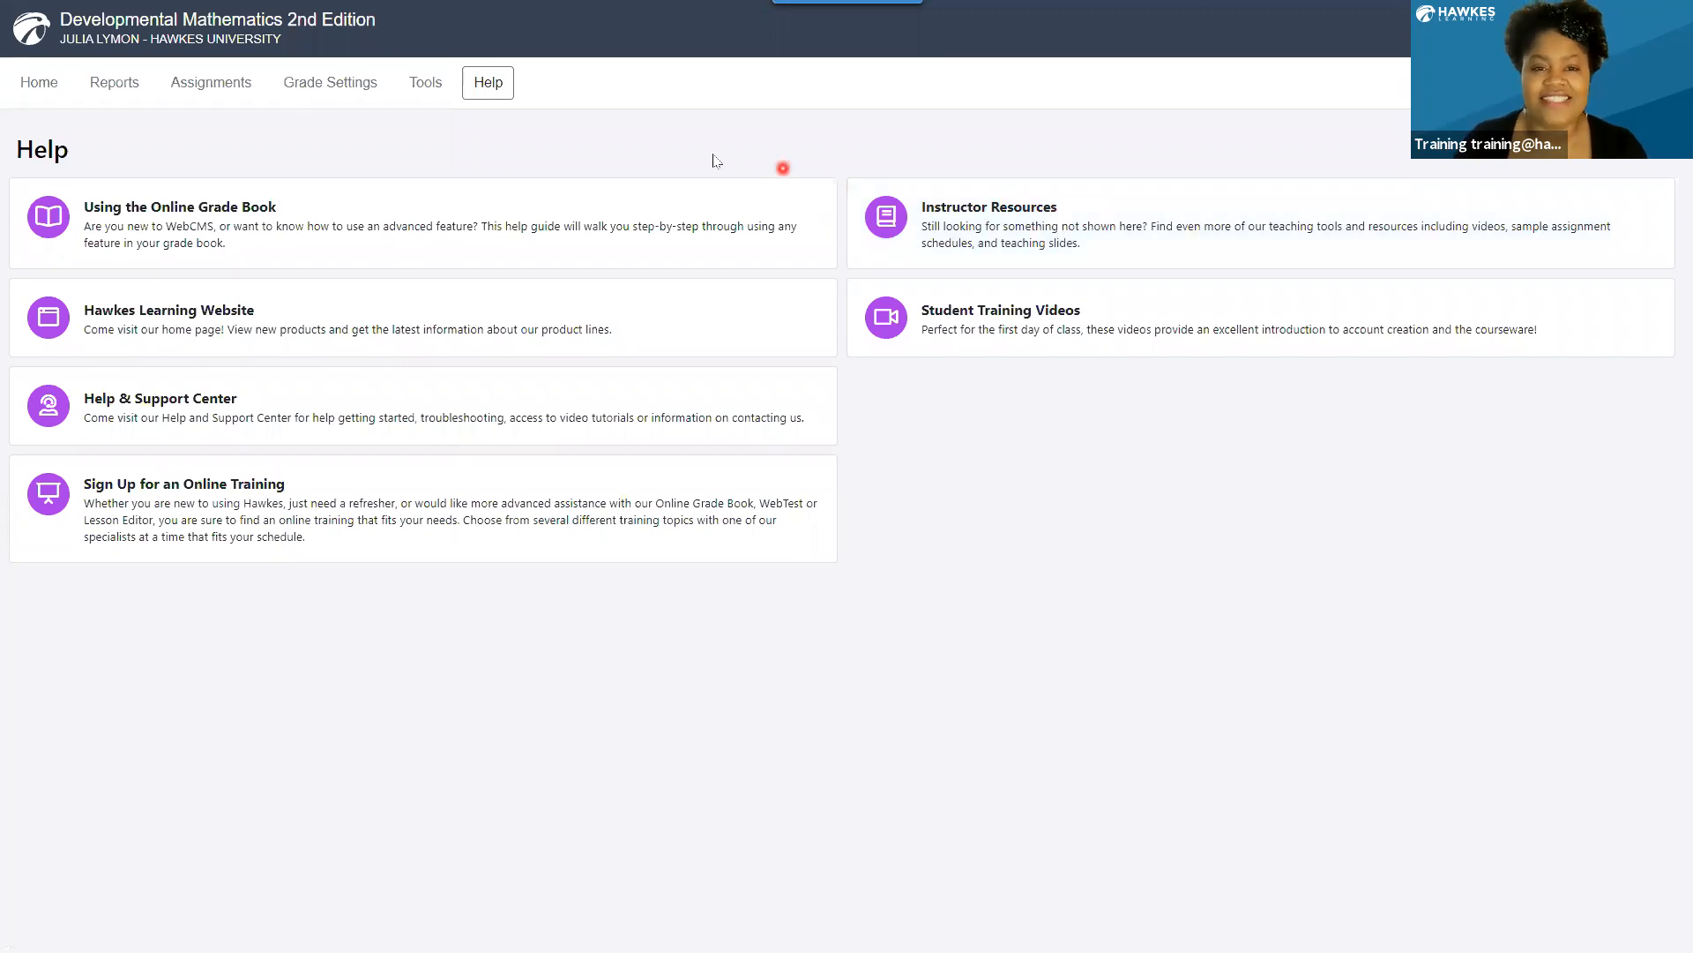
click(429, 84)
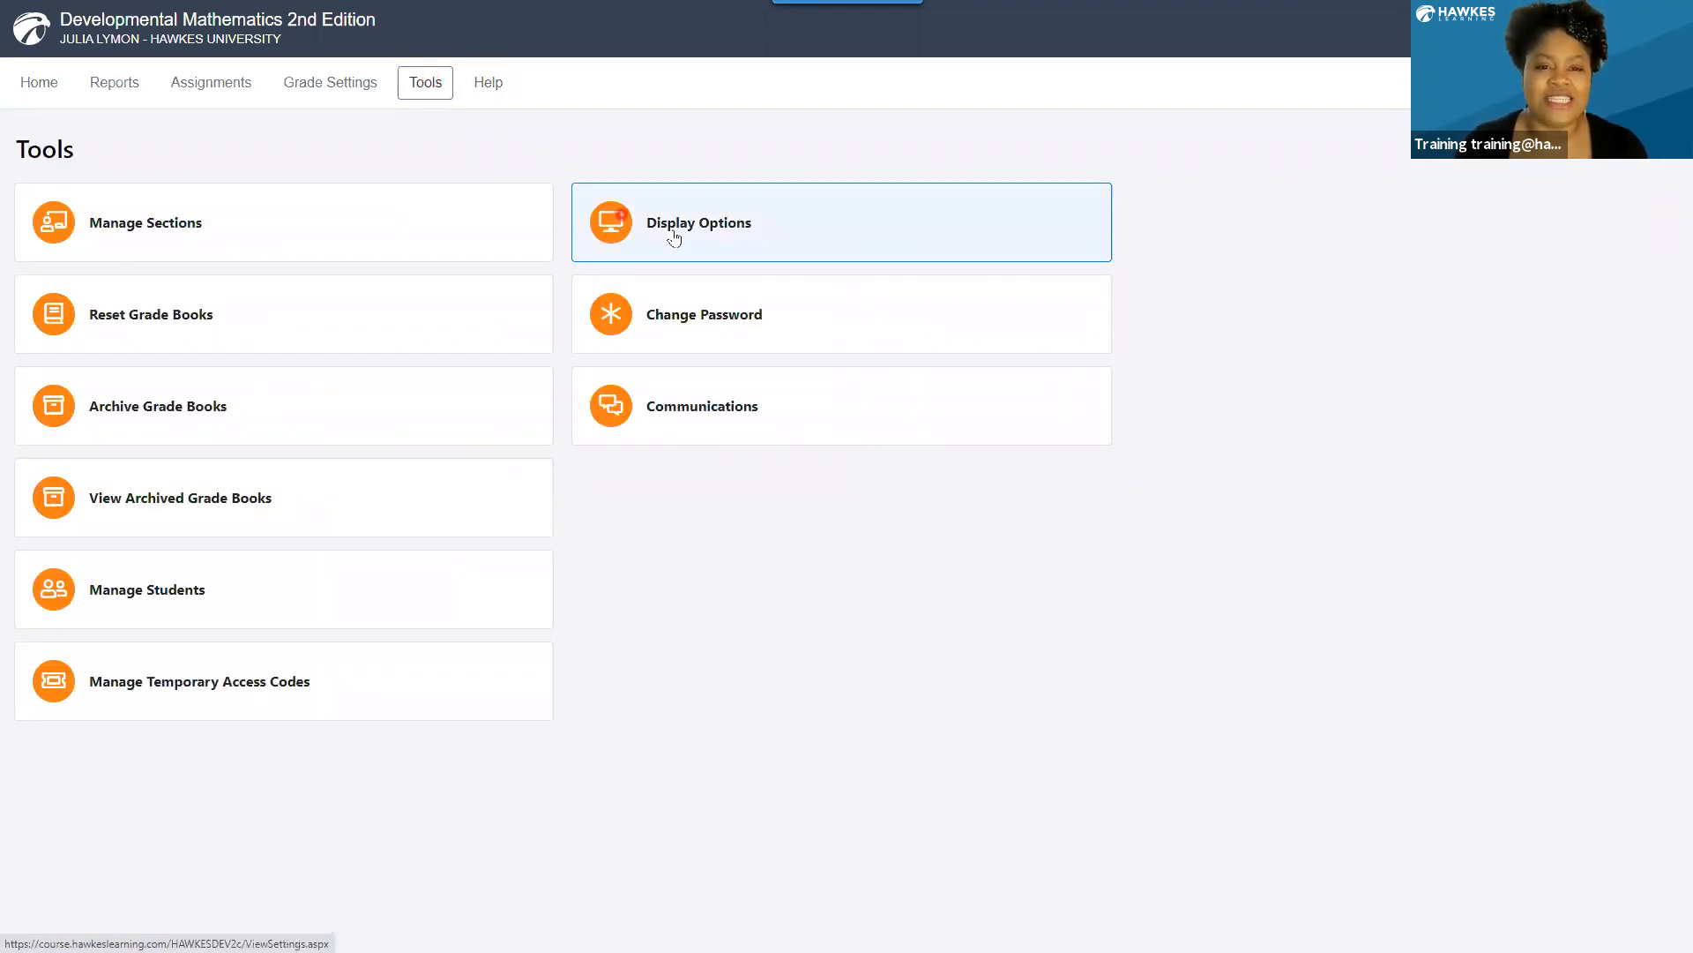
click(764, 227)
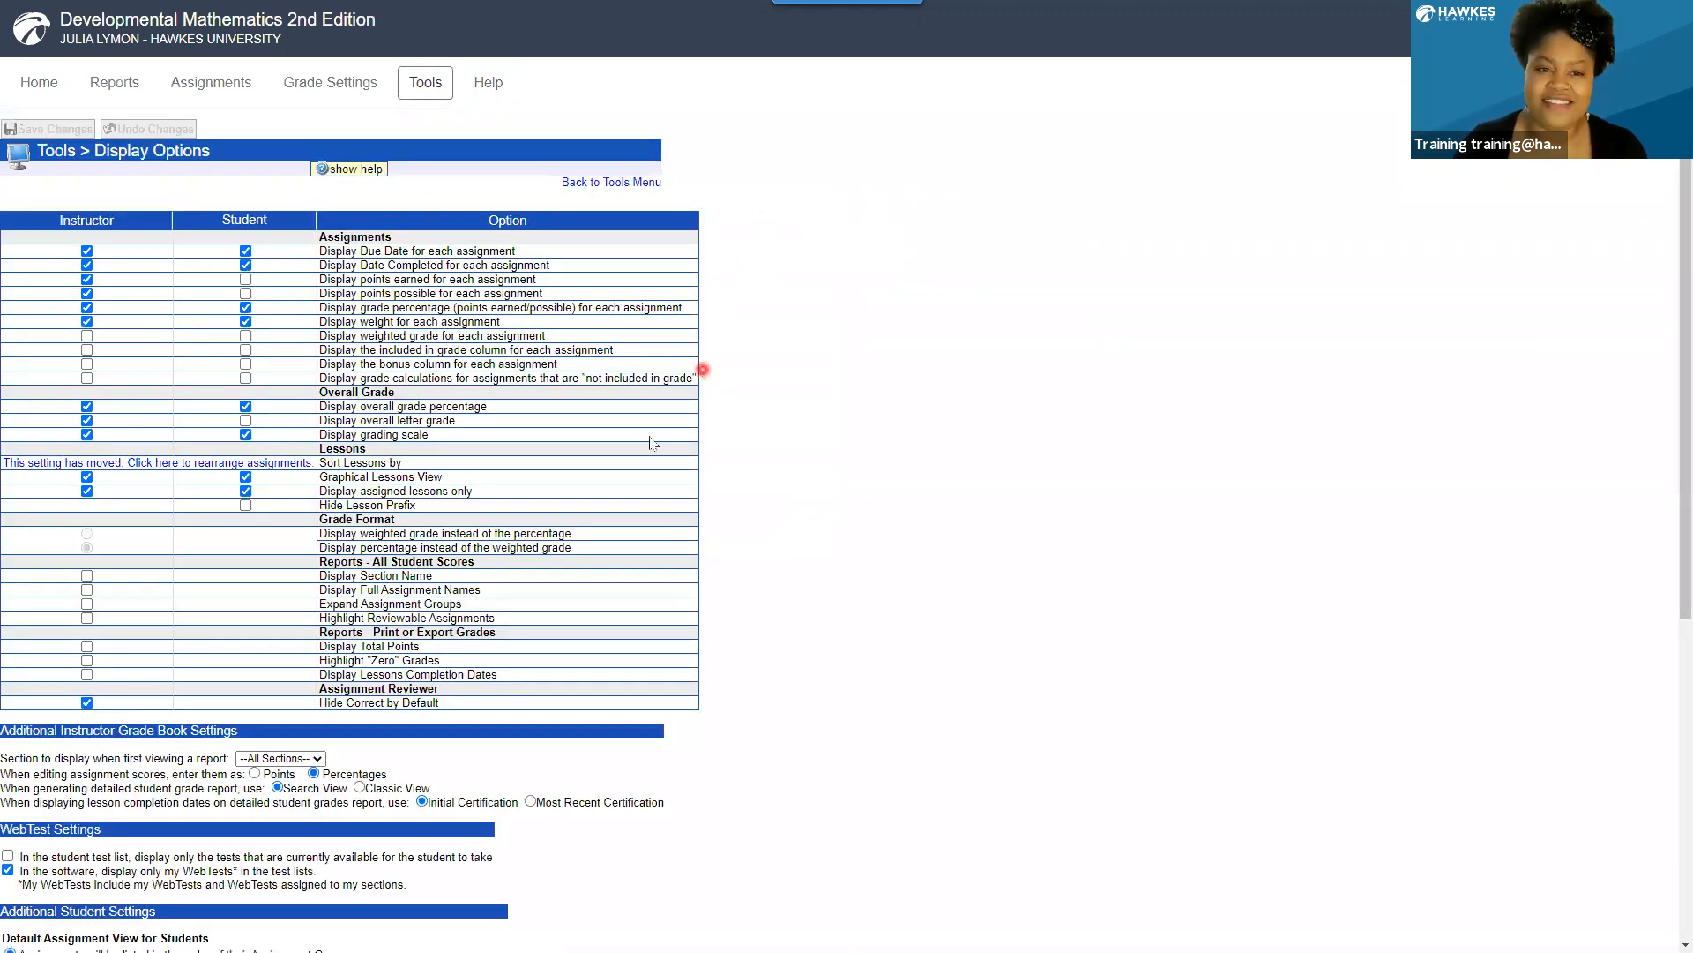
scroll(628, 485, down, 3)
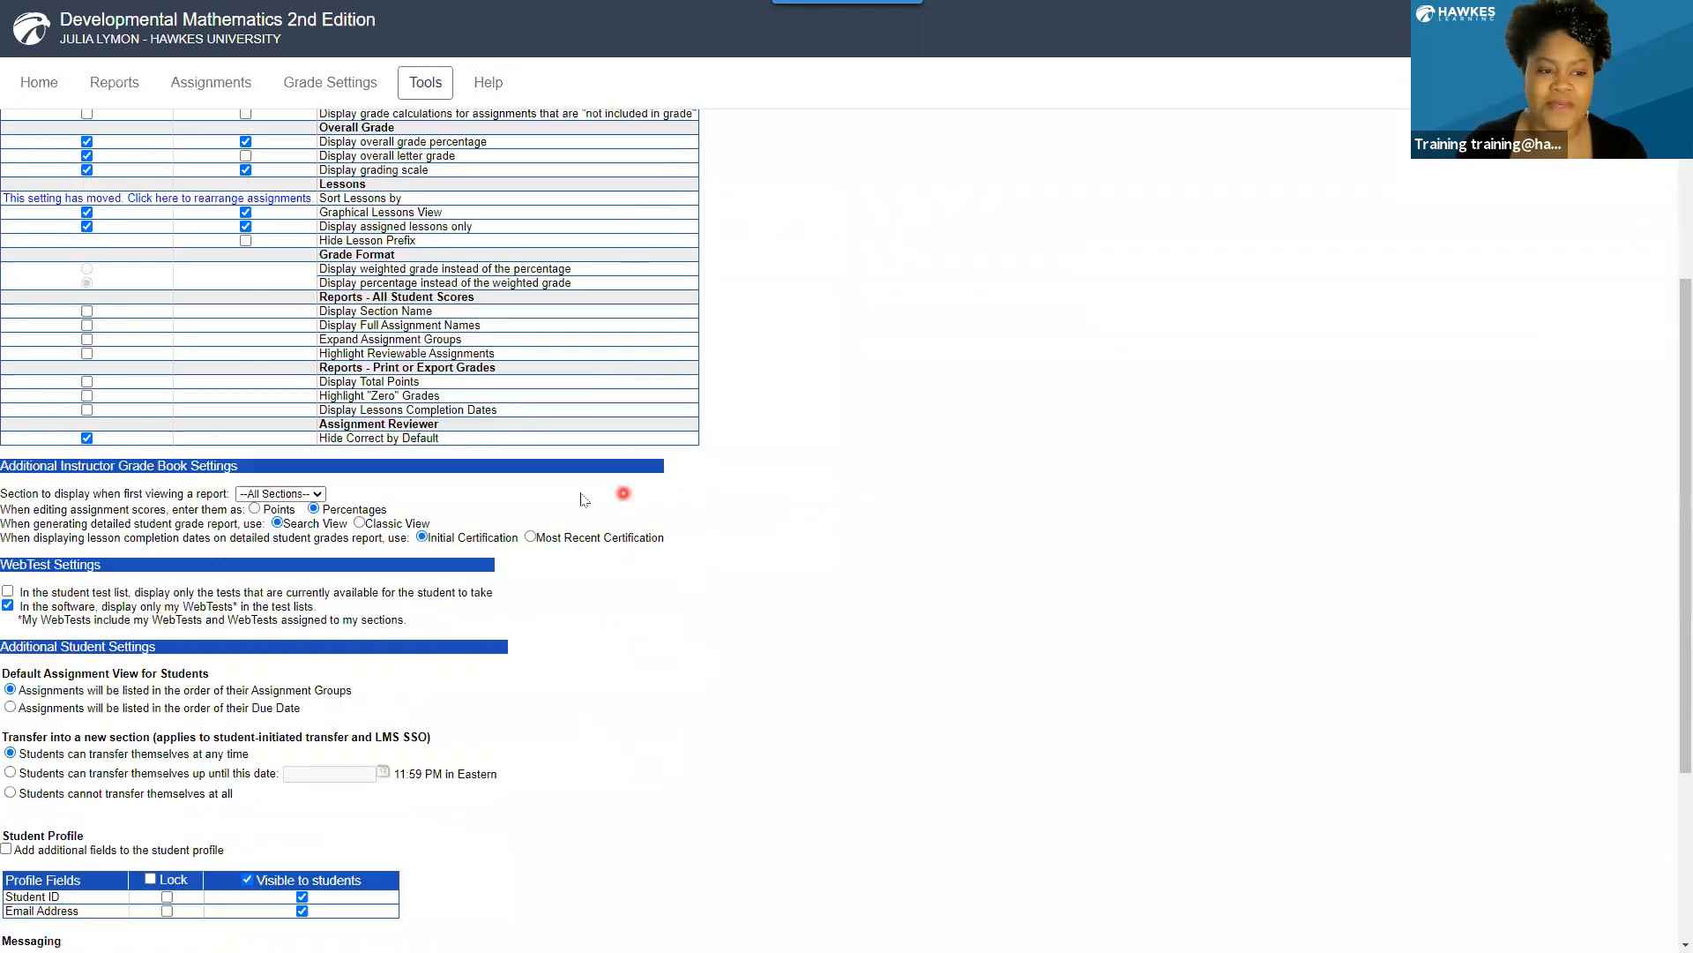
click(298, 495)
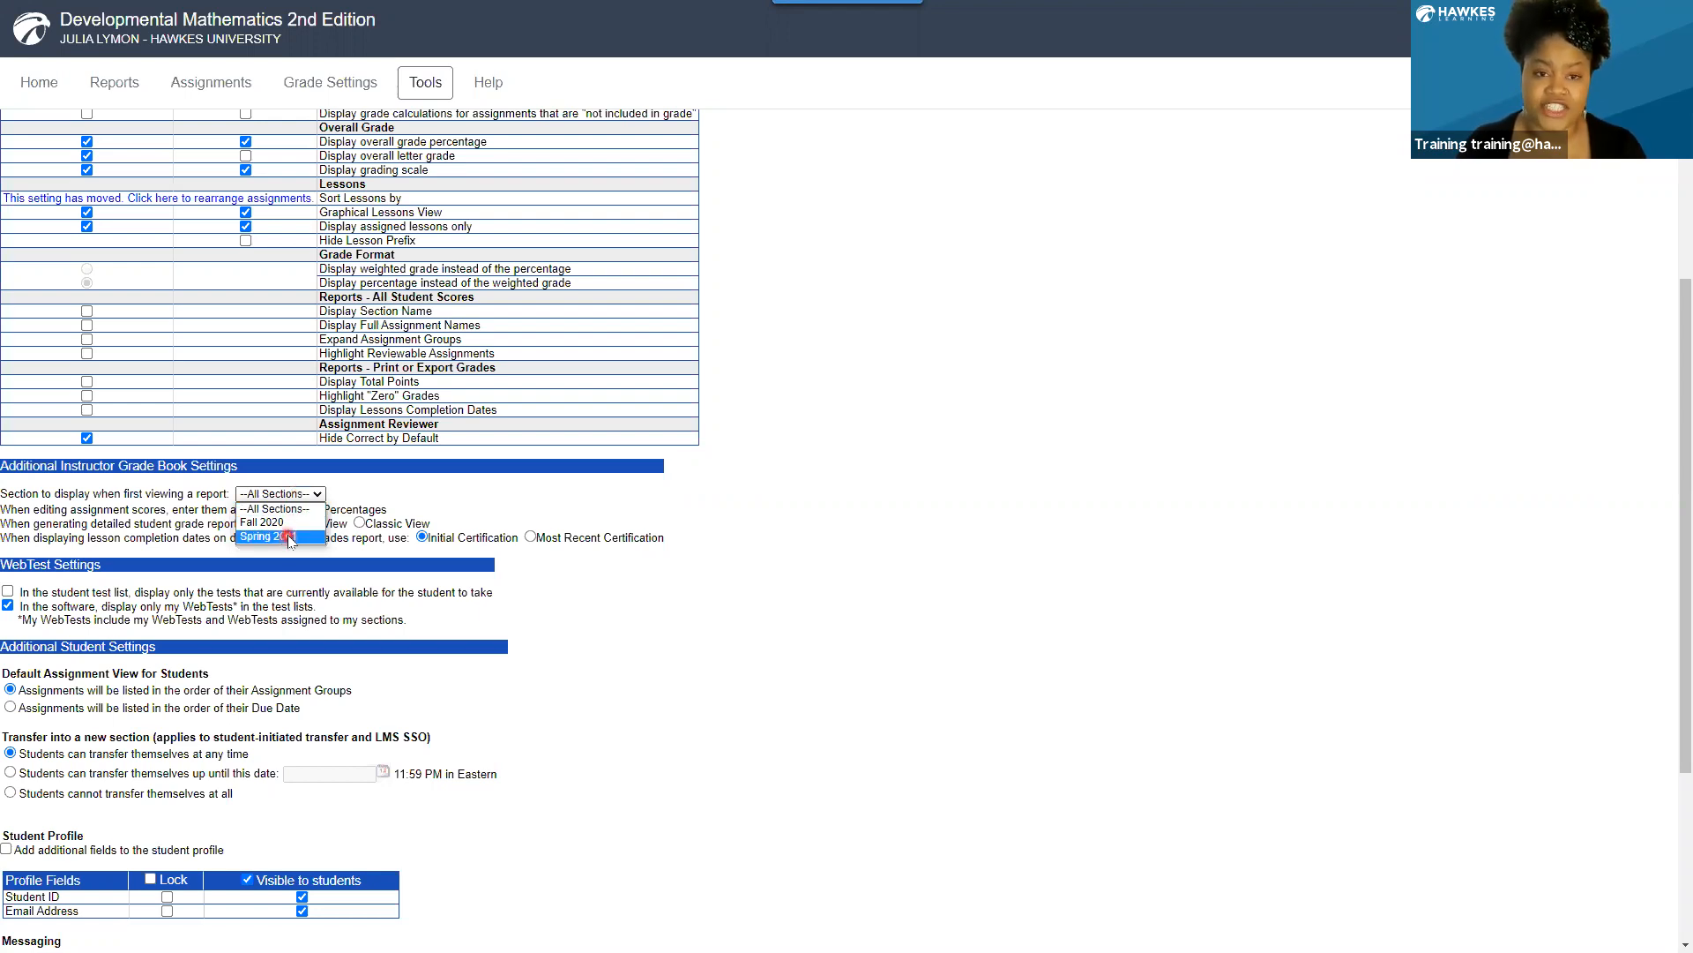
click(290, 537)
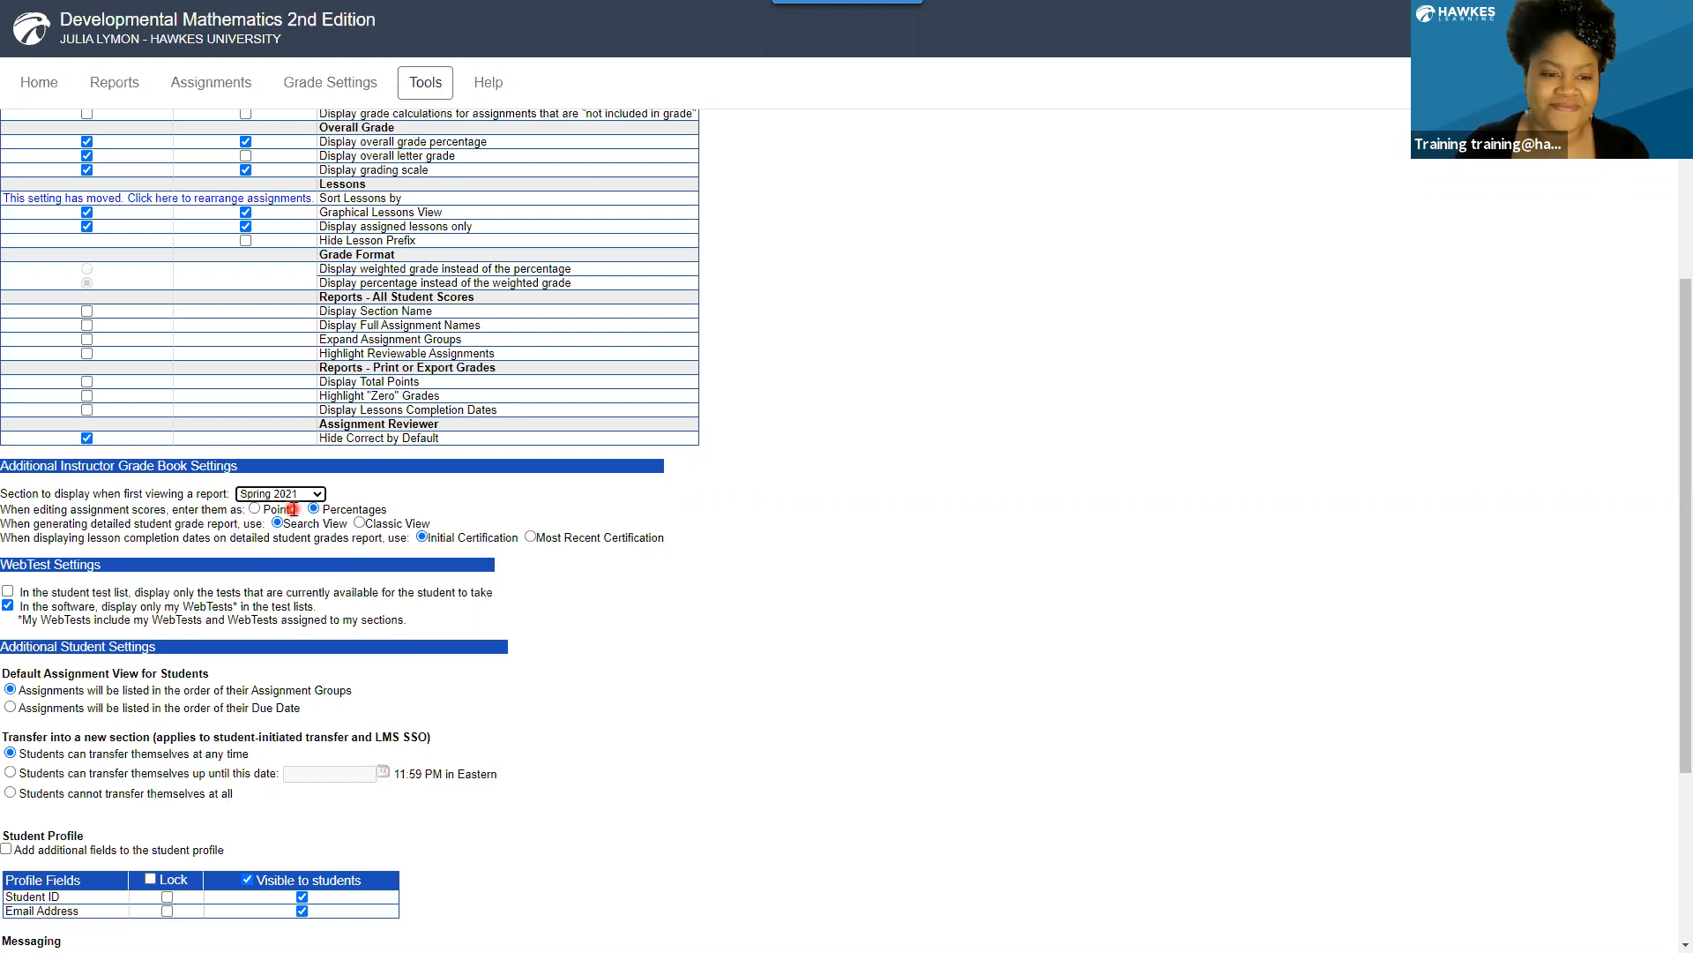
Try to save the display options with a custom tab shown but no caption or URL, and turn the custom tab off again.
scroll(293, 509, down, 2)
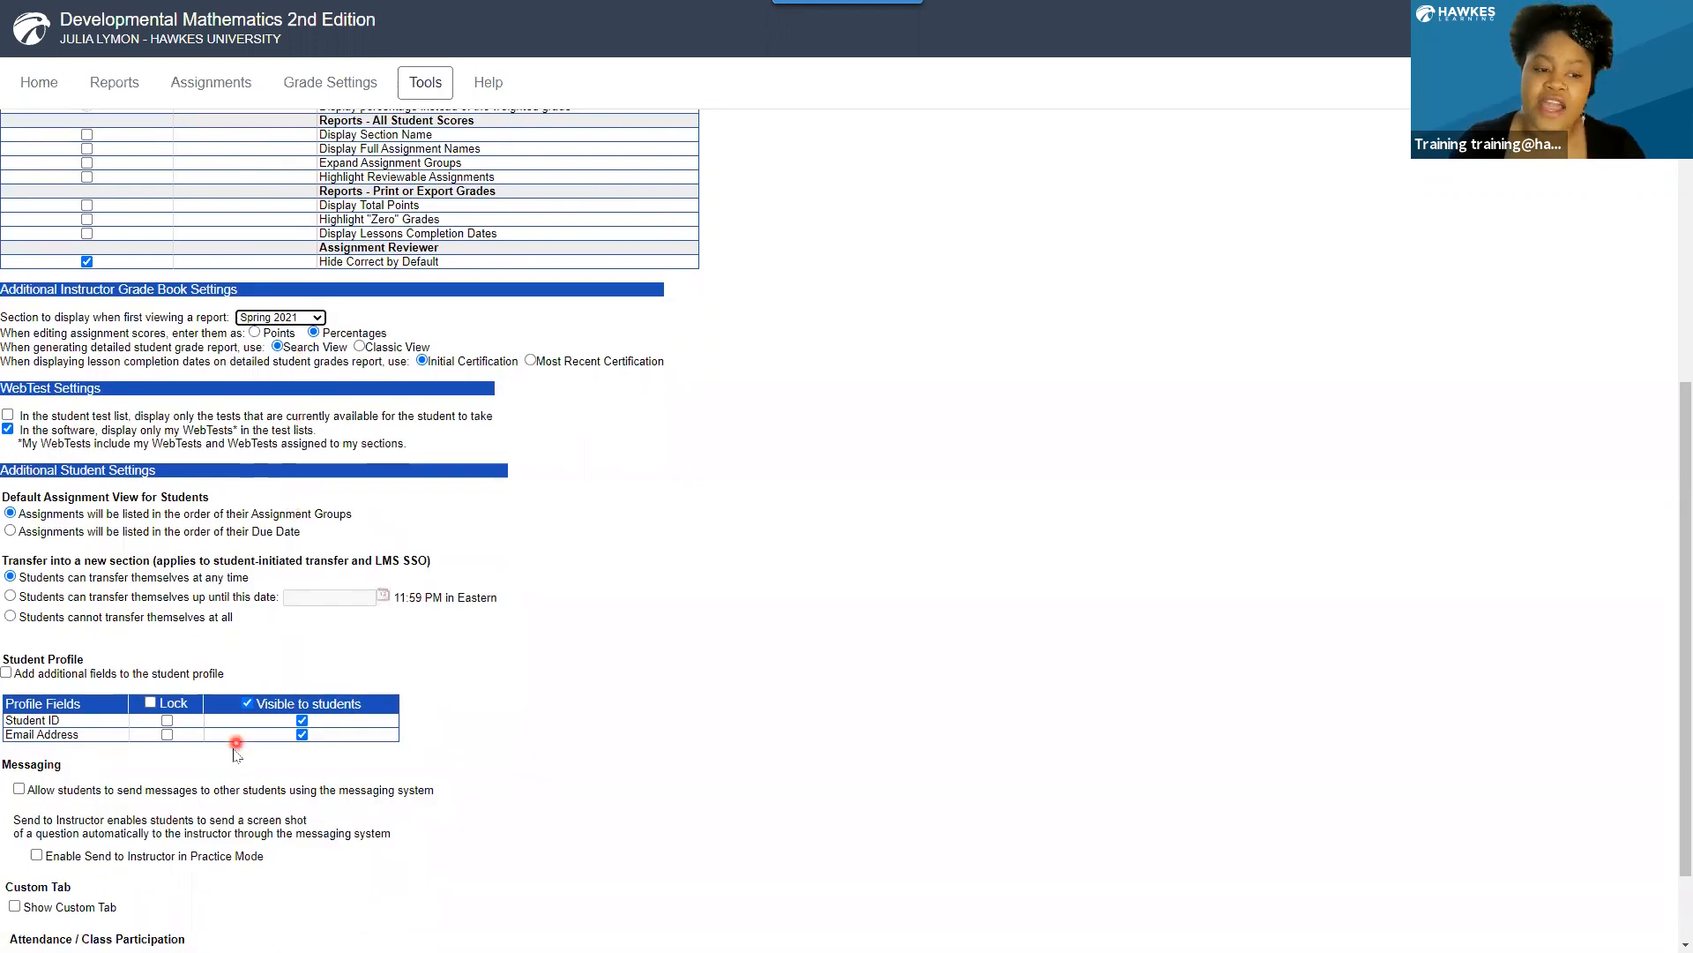
scroll(231, 763, down, 2)
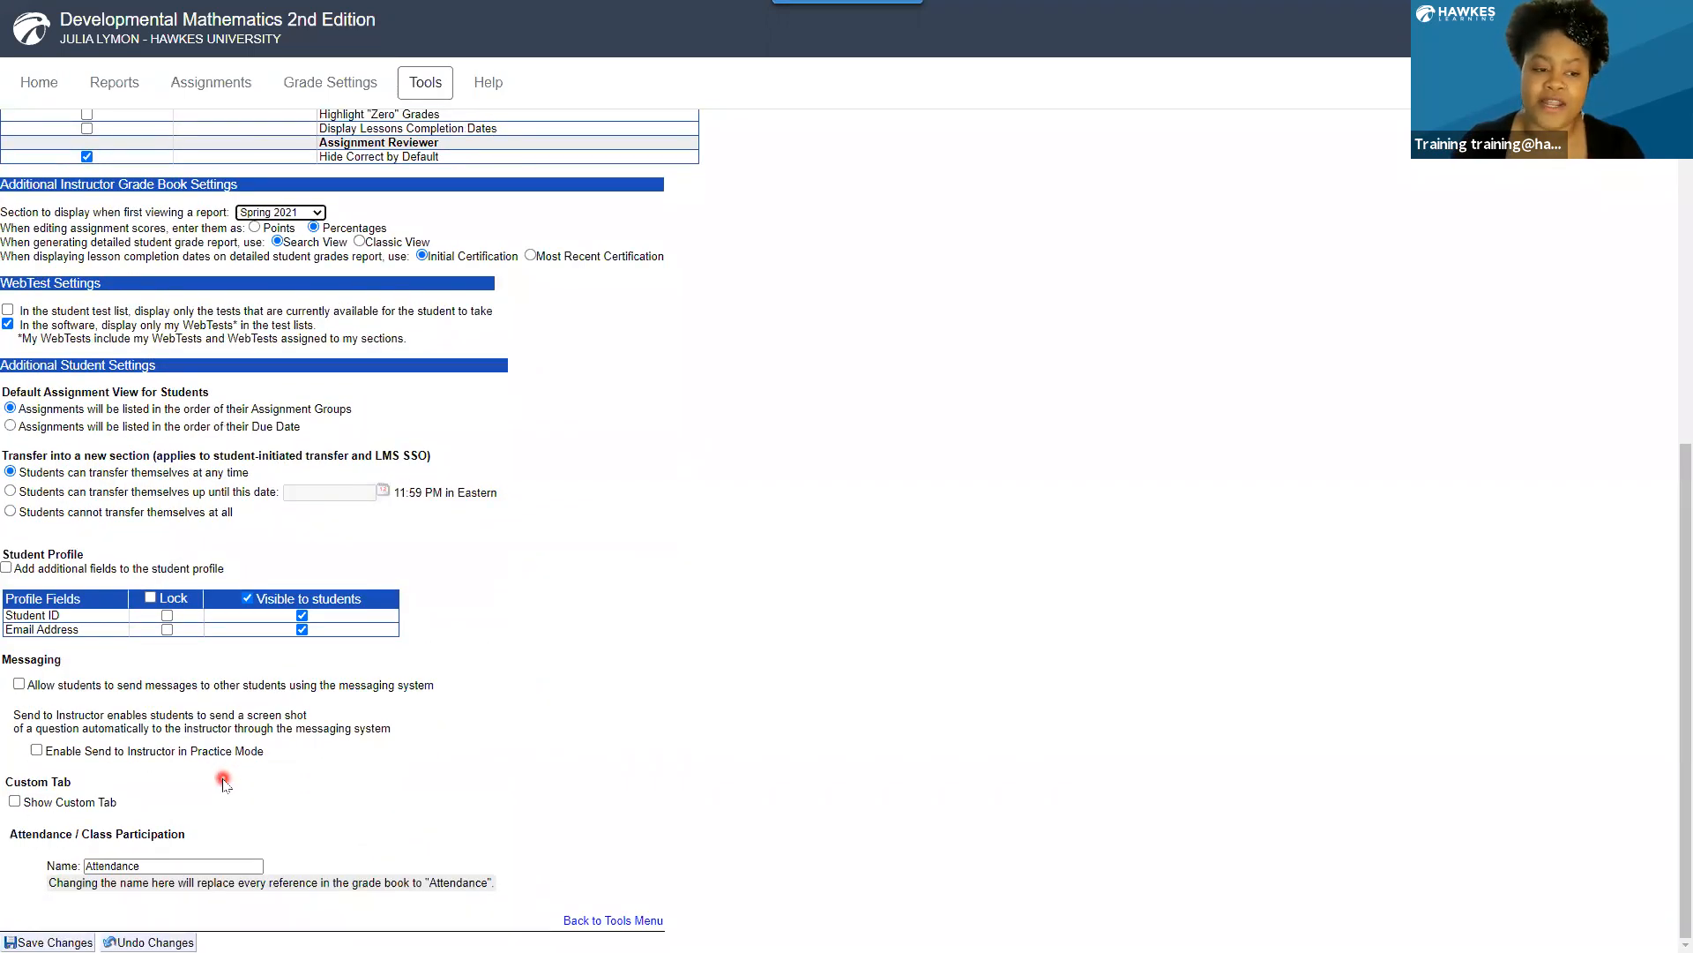
click(14, 803)
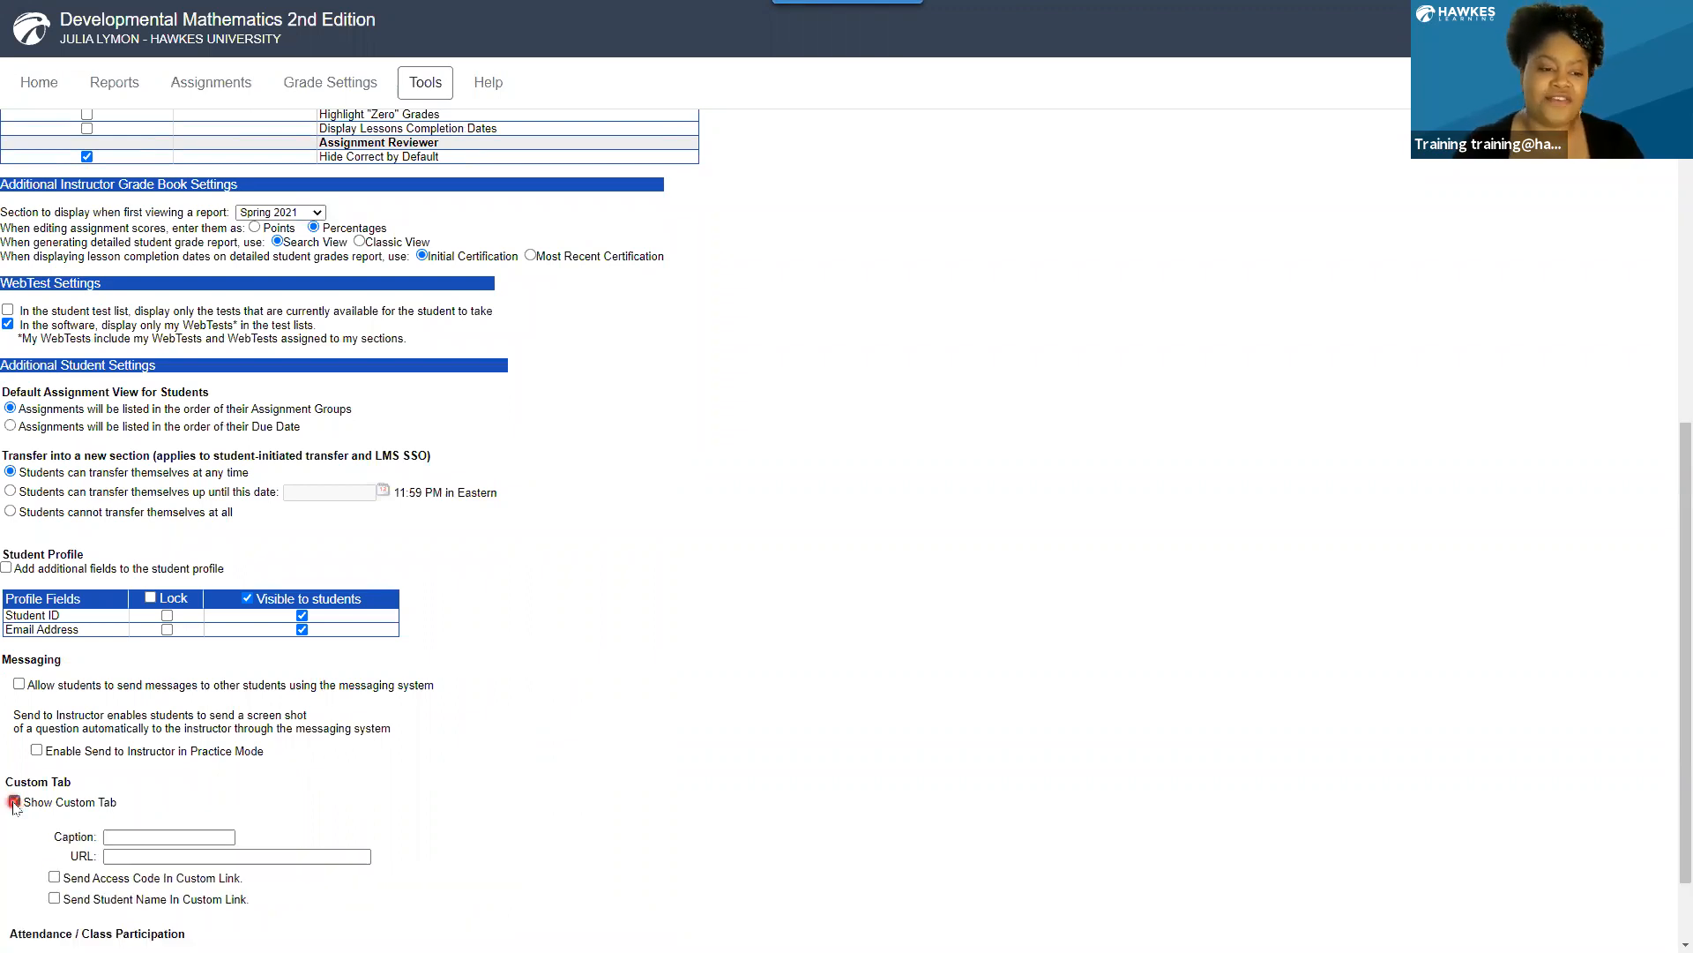
scroll(31, 833, down, 1)
click(81, 749)
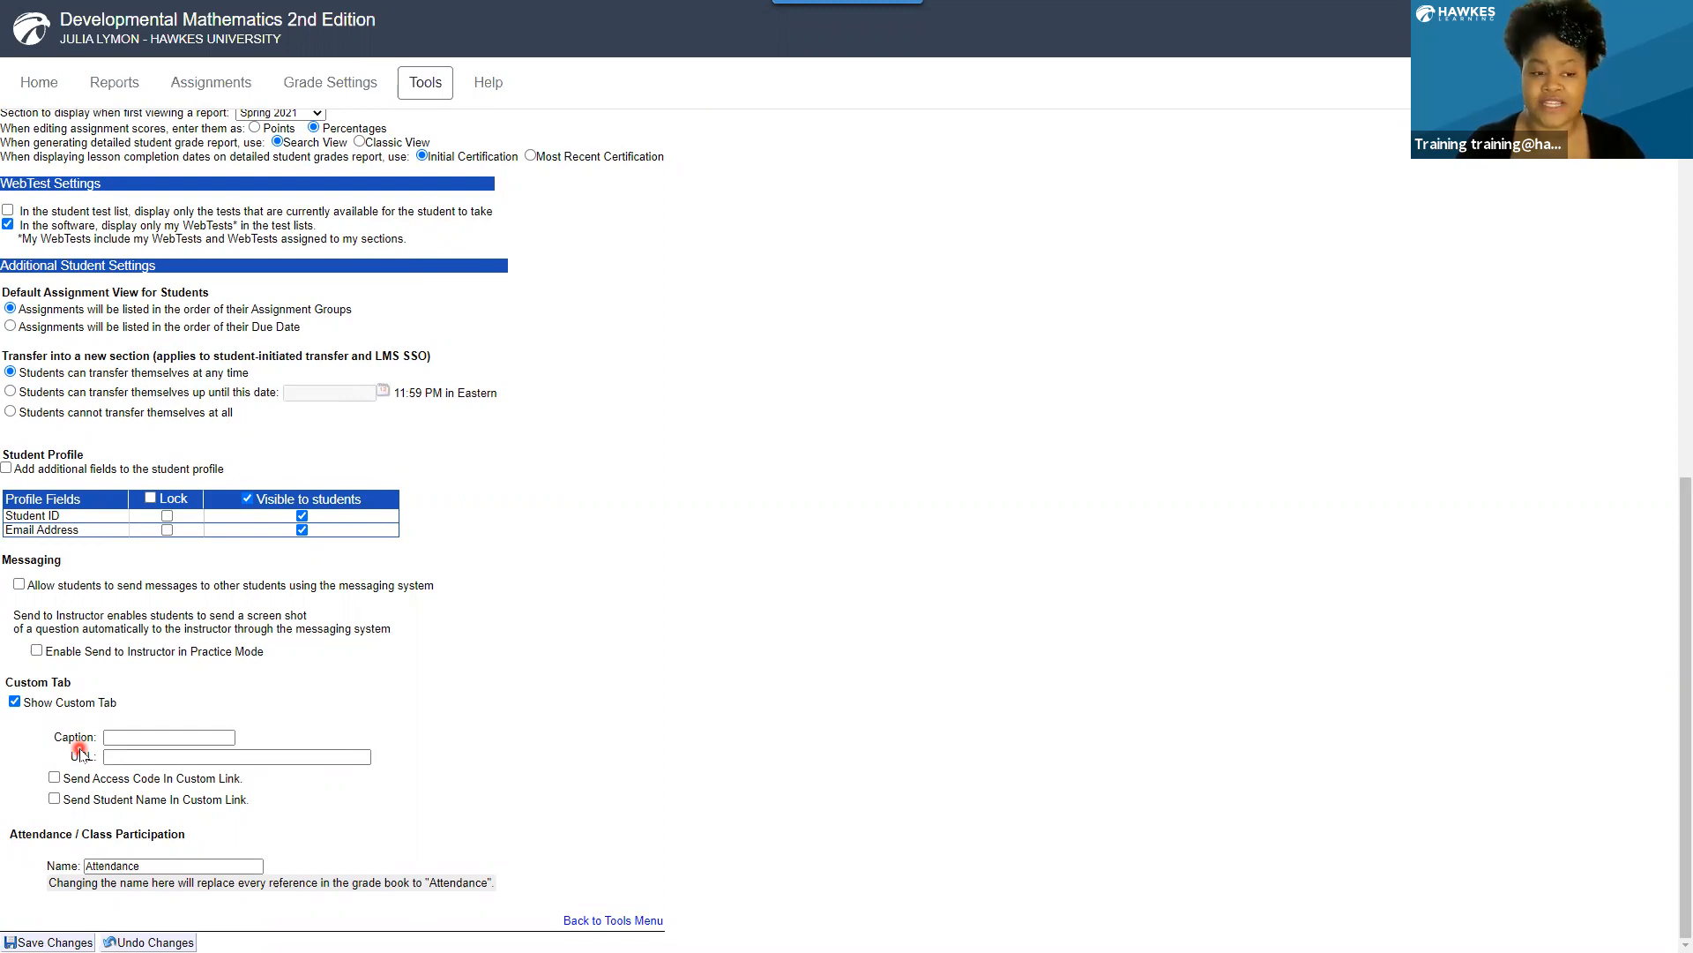
click(112, 737)
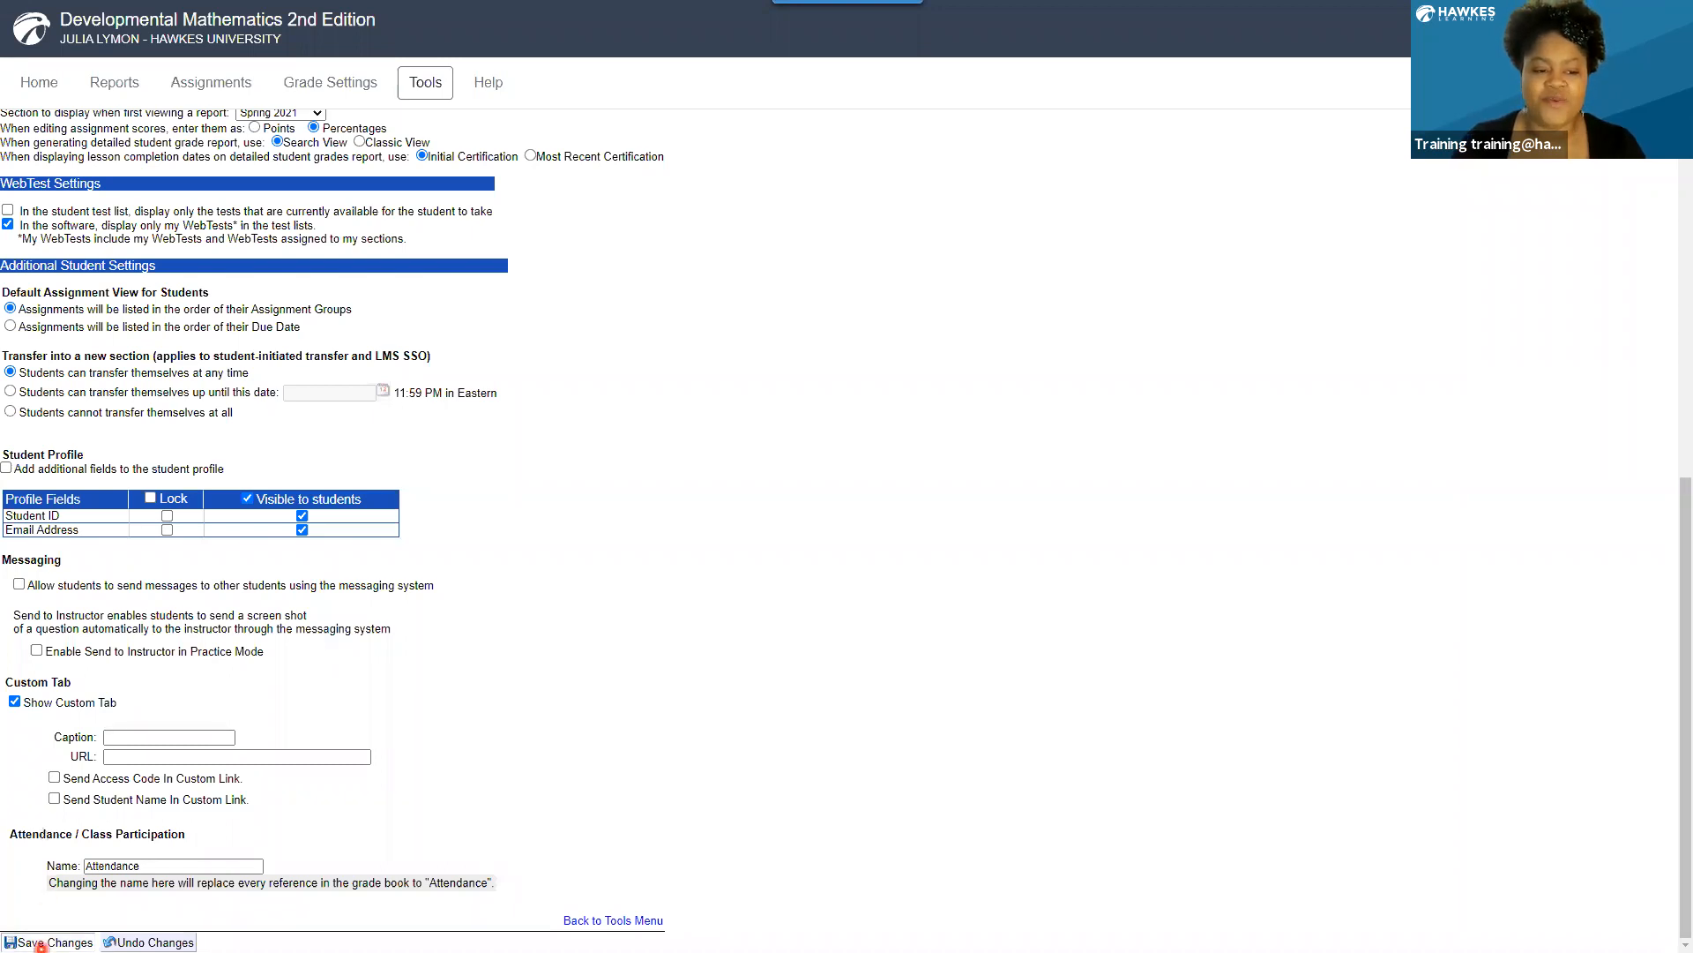
click(41, 943)
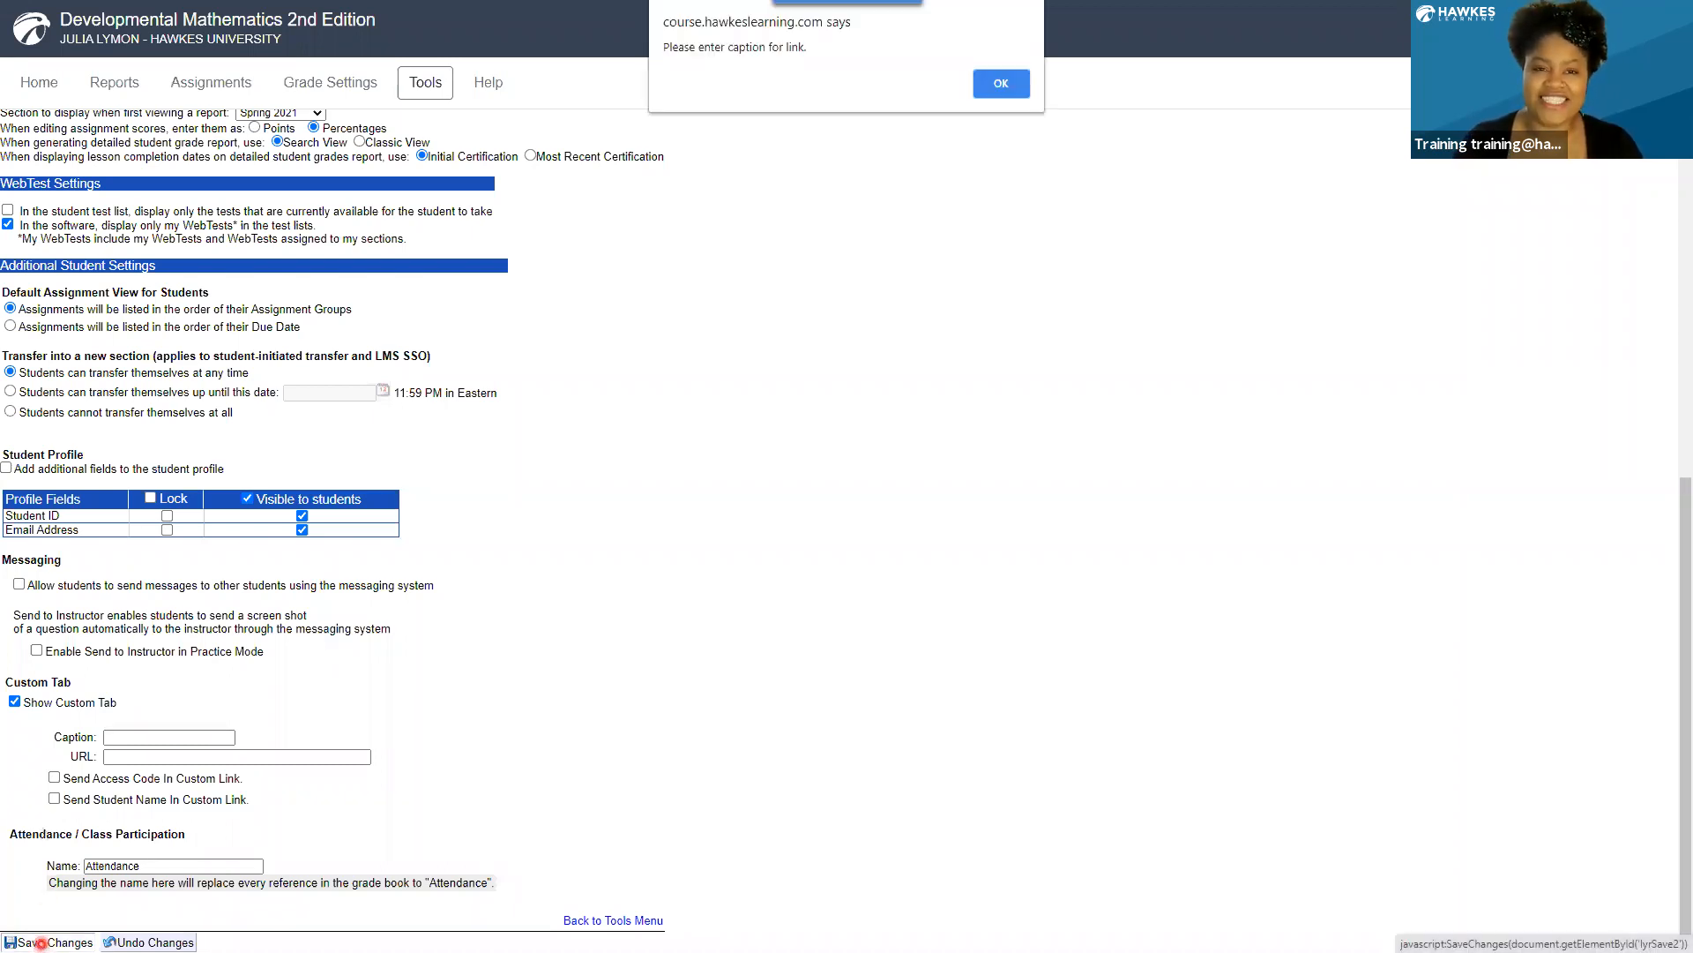
click(988, 78)
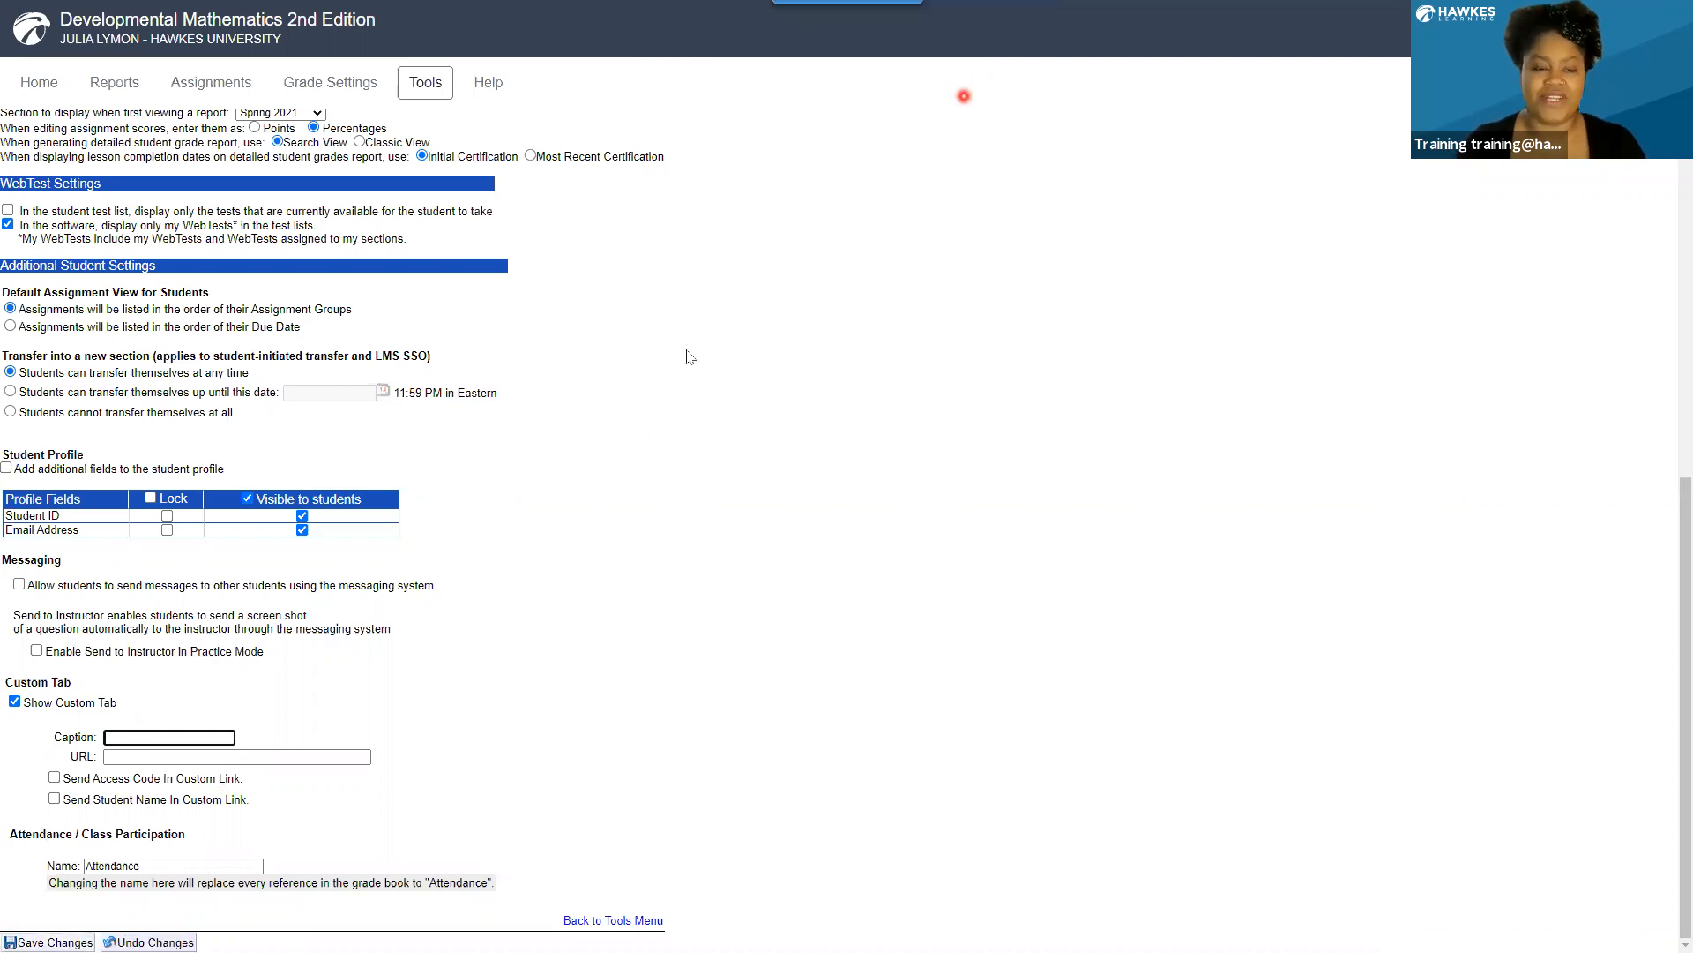
click(29, 703)
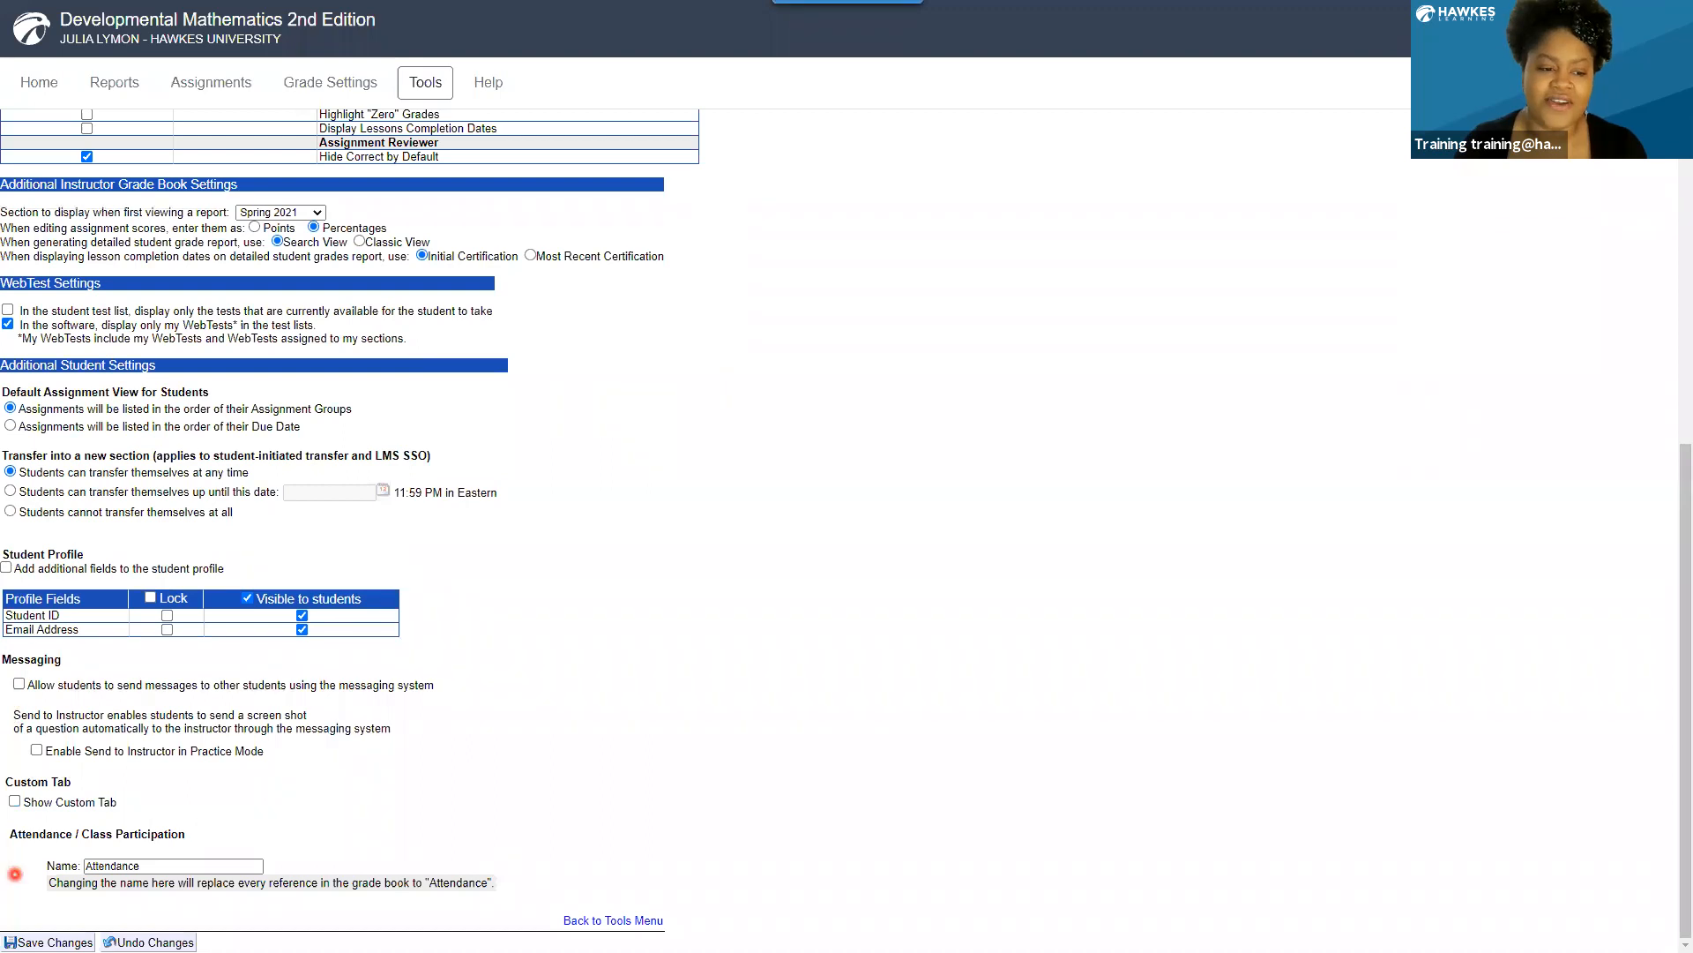
Save the changed display options.
click(37, 941)
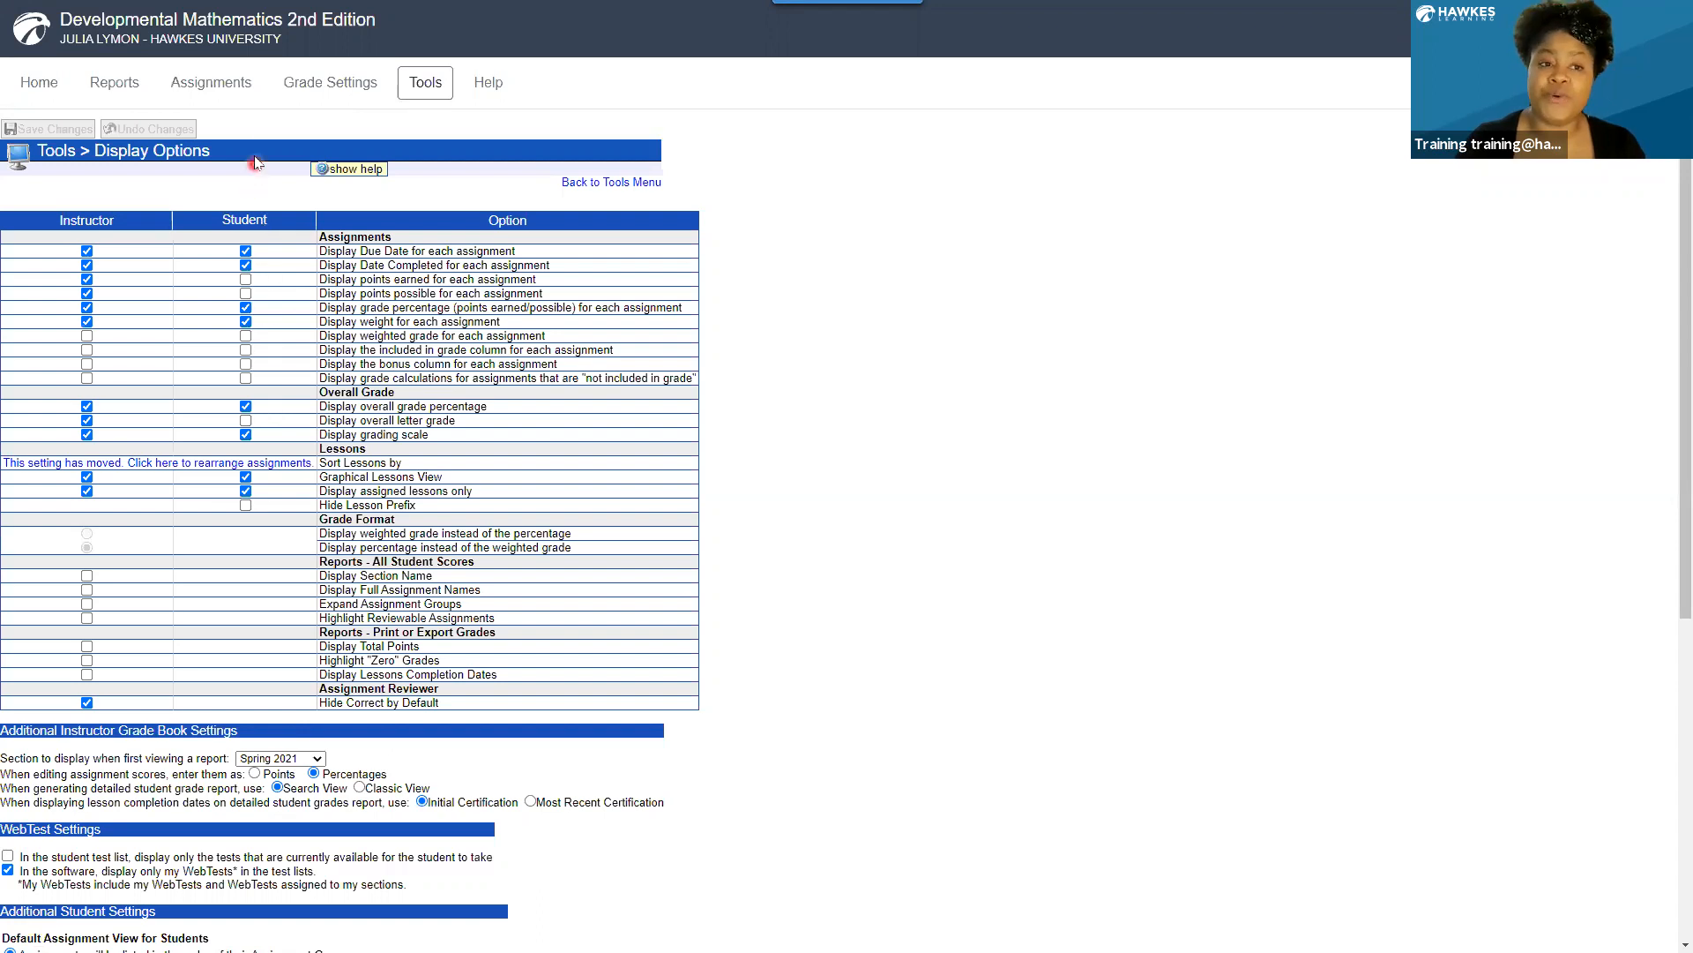
Open the lesson due dates of the Spring 2021 section for setting prerequisites.
click(209, 86)
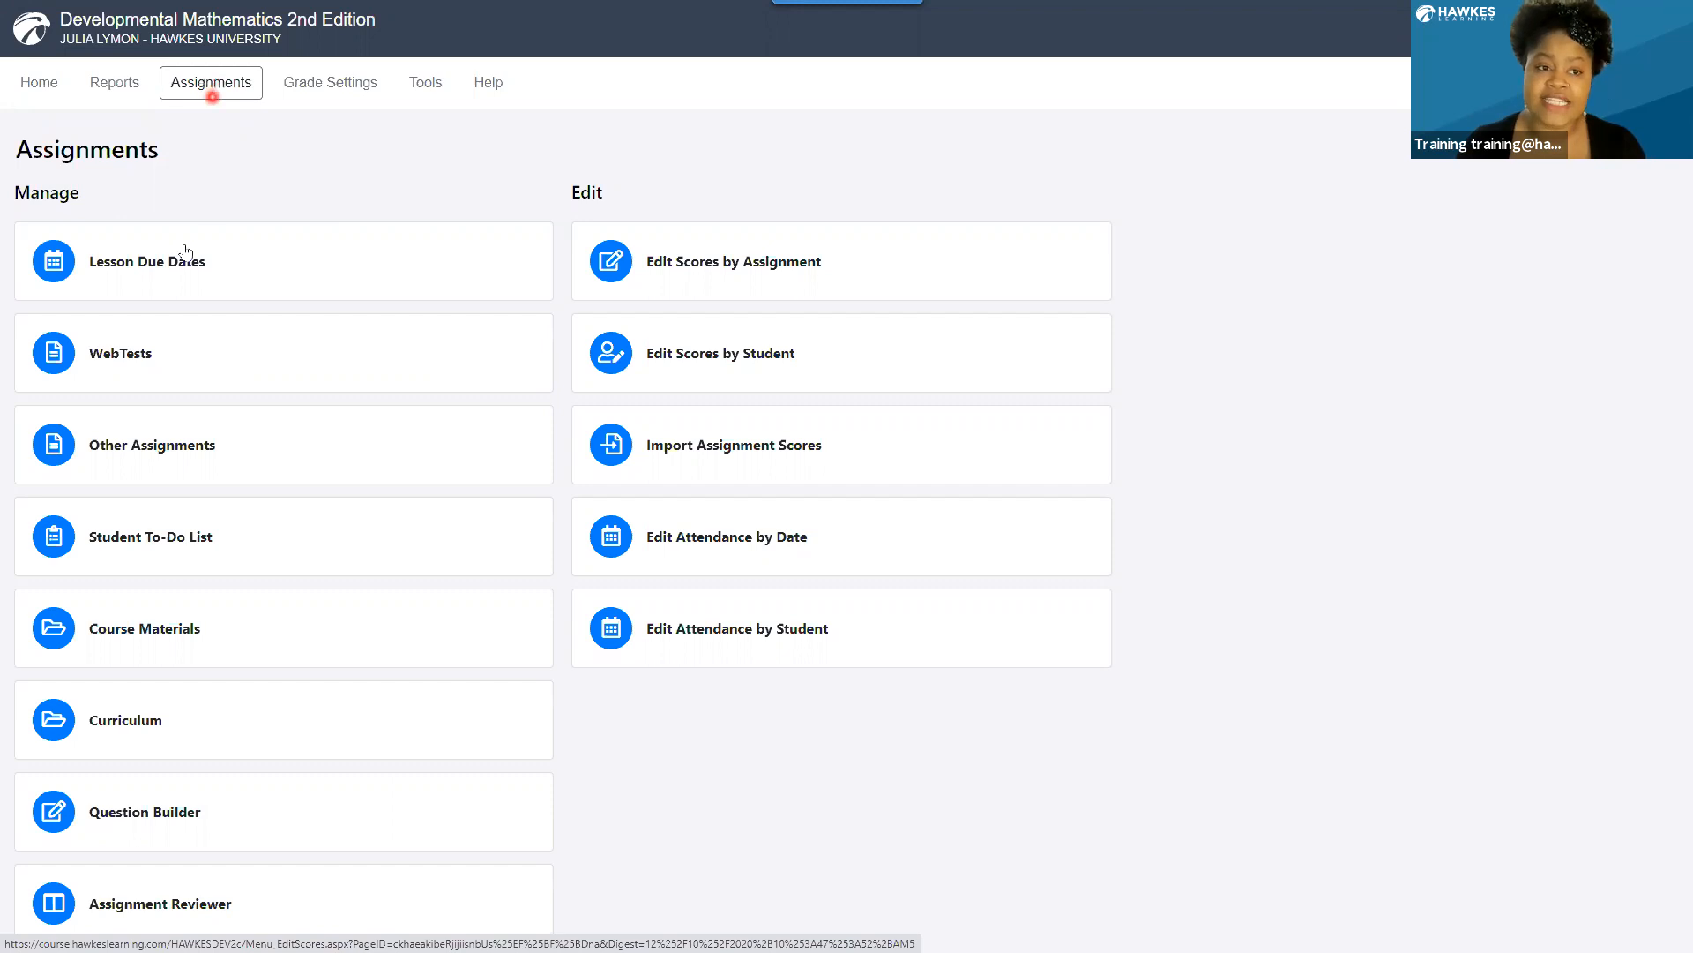
click(159, 262)
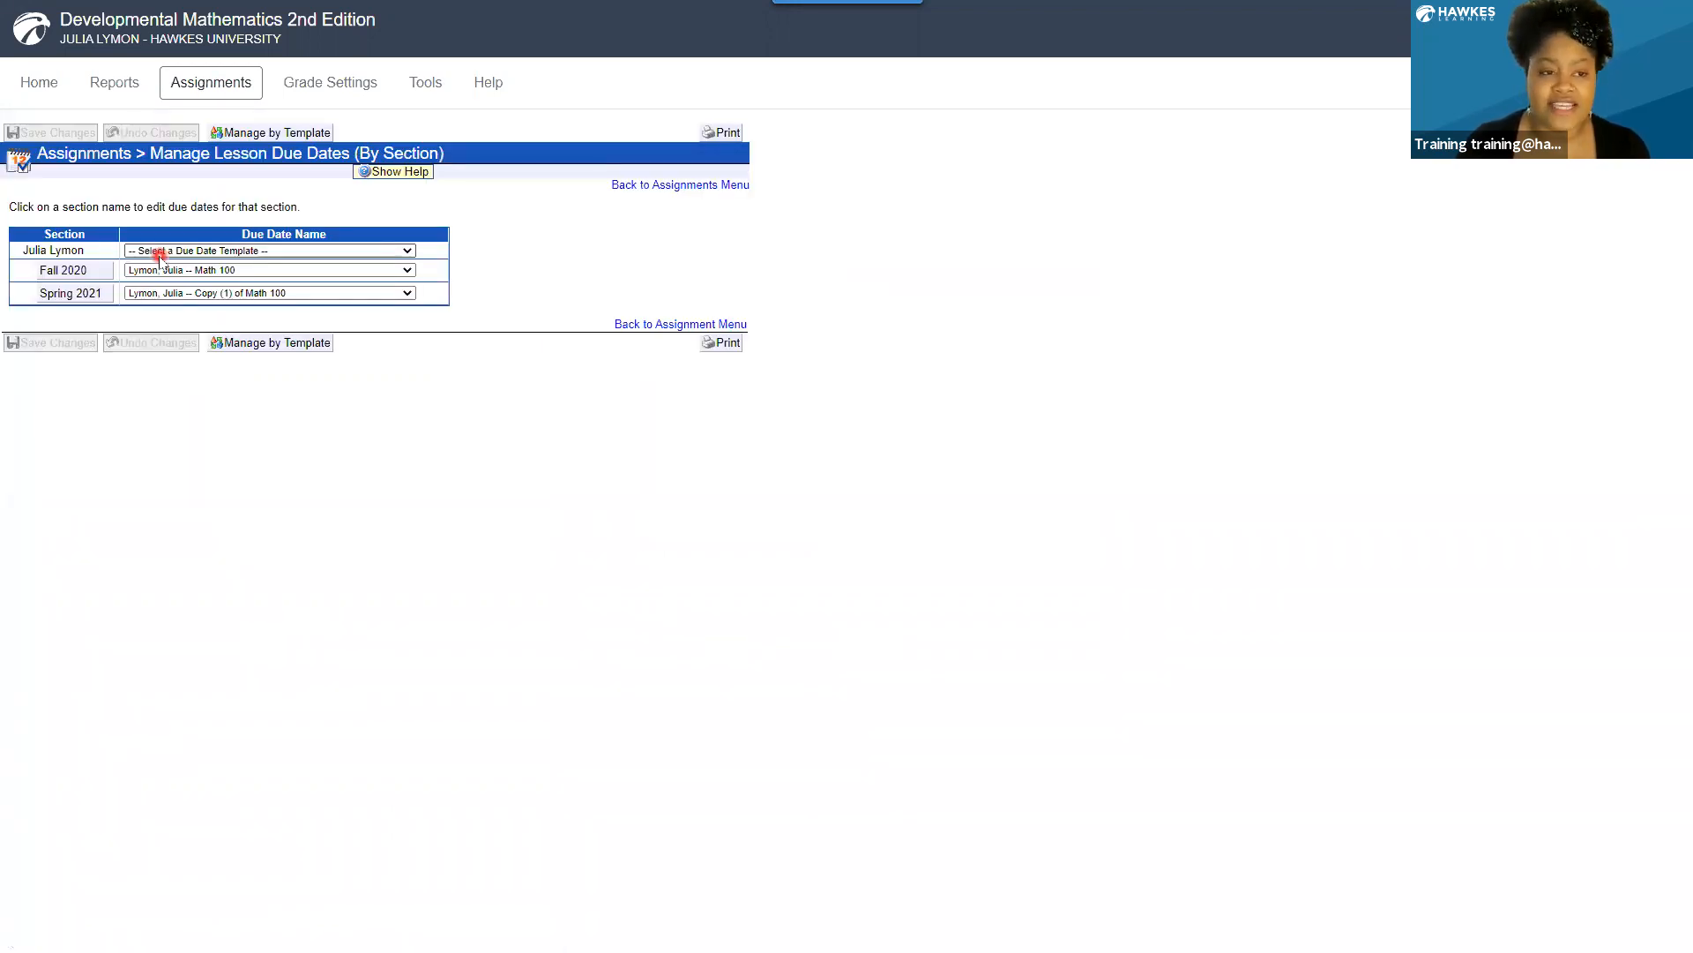
click(71, 294)
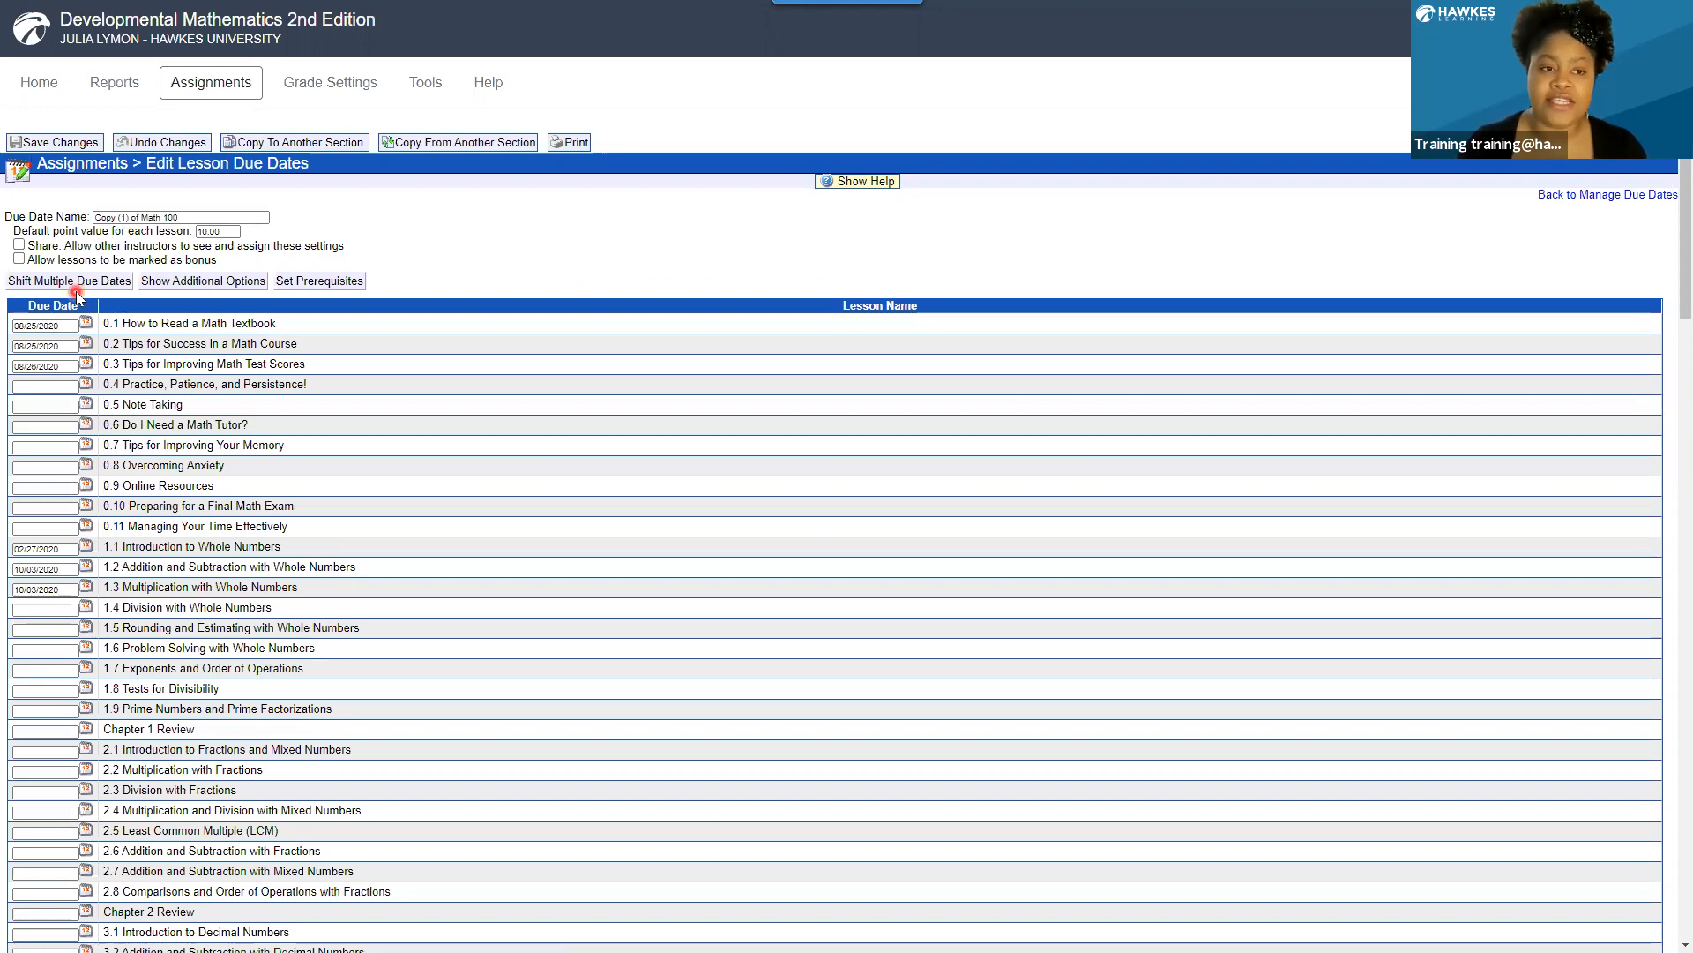
click(222, 284)
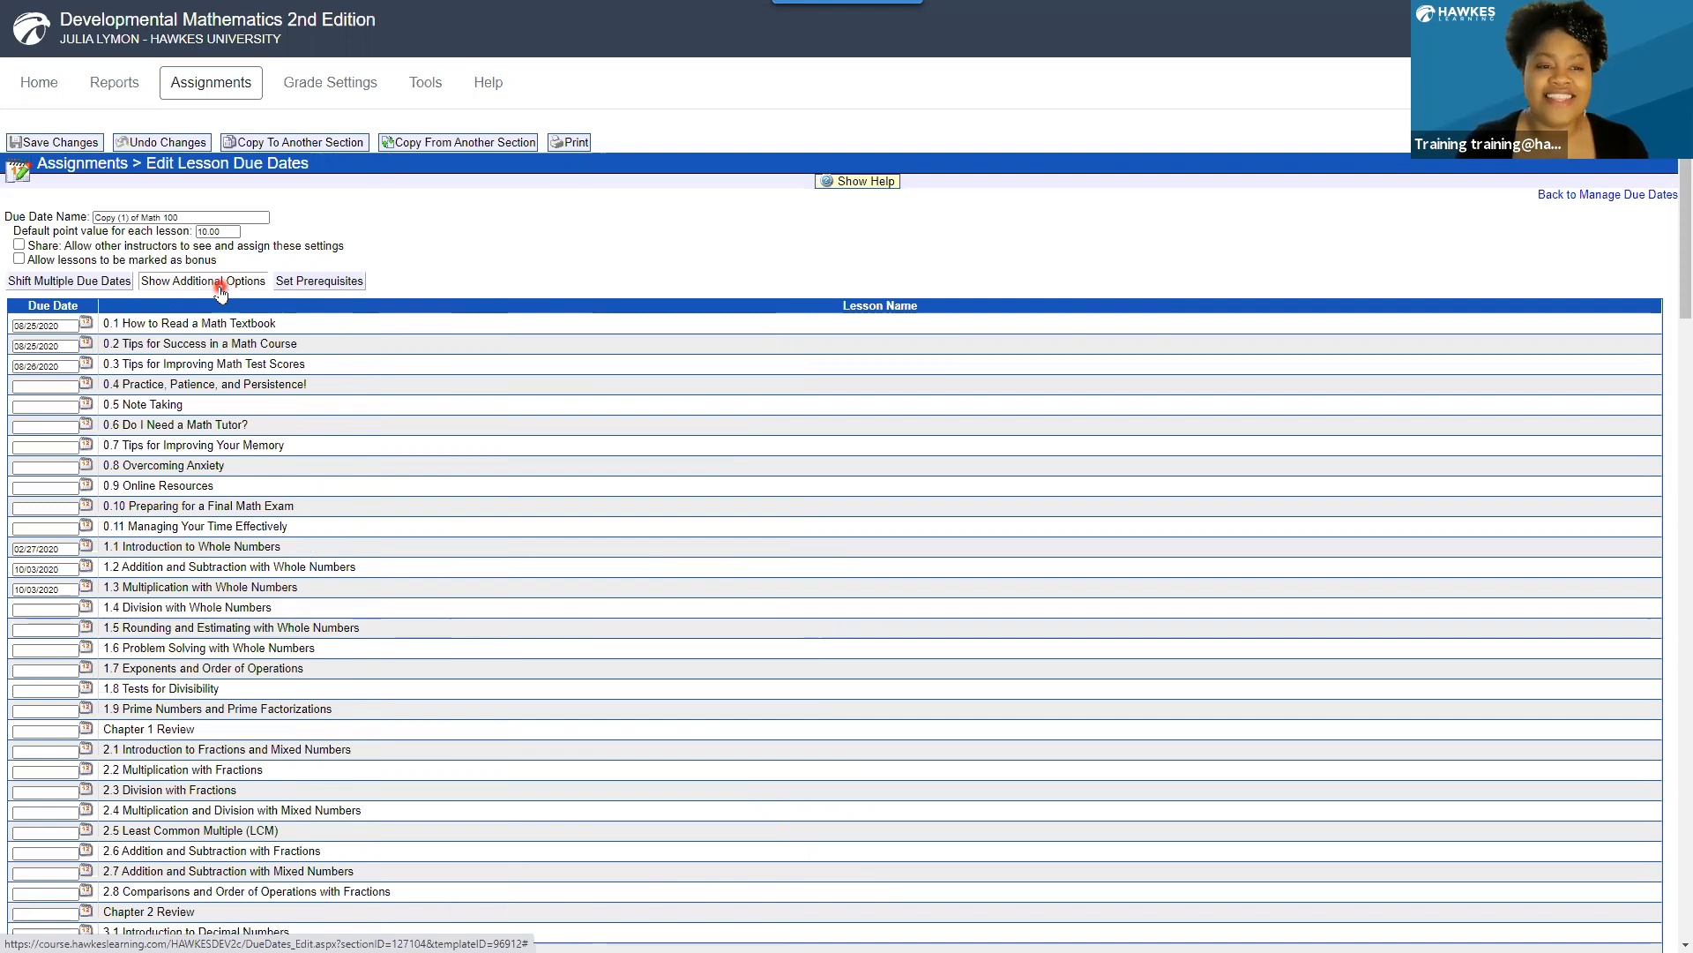
click(323, 281)
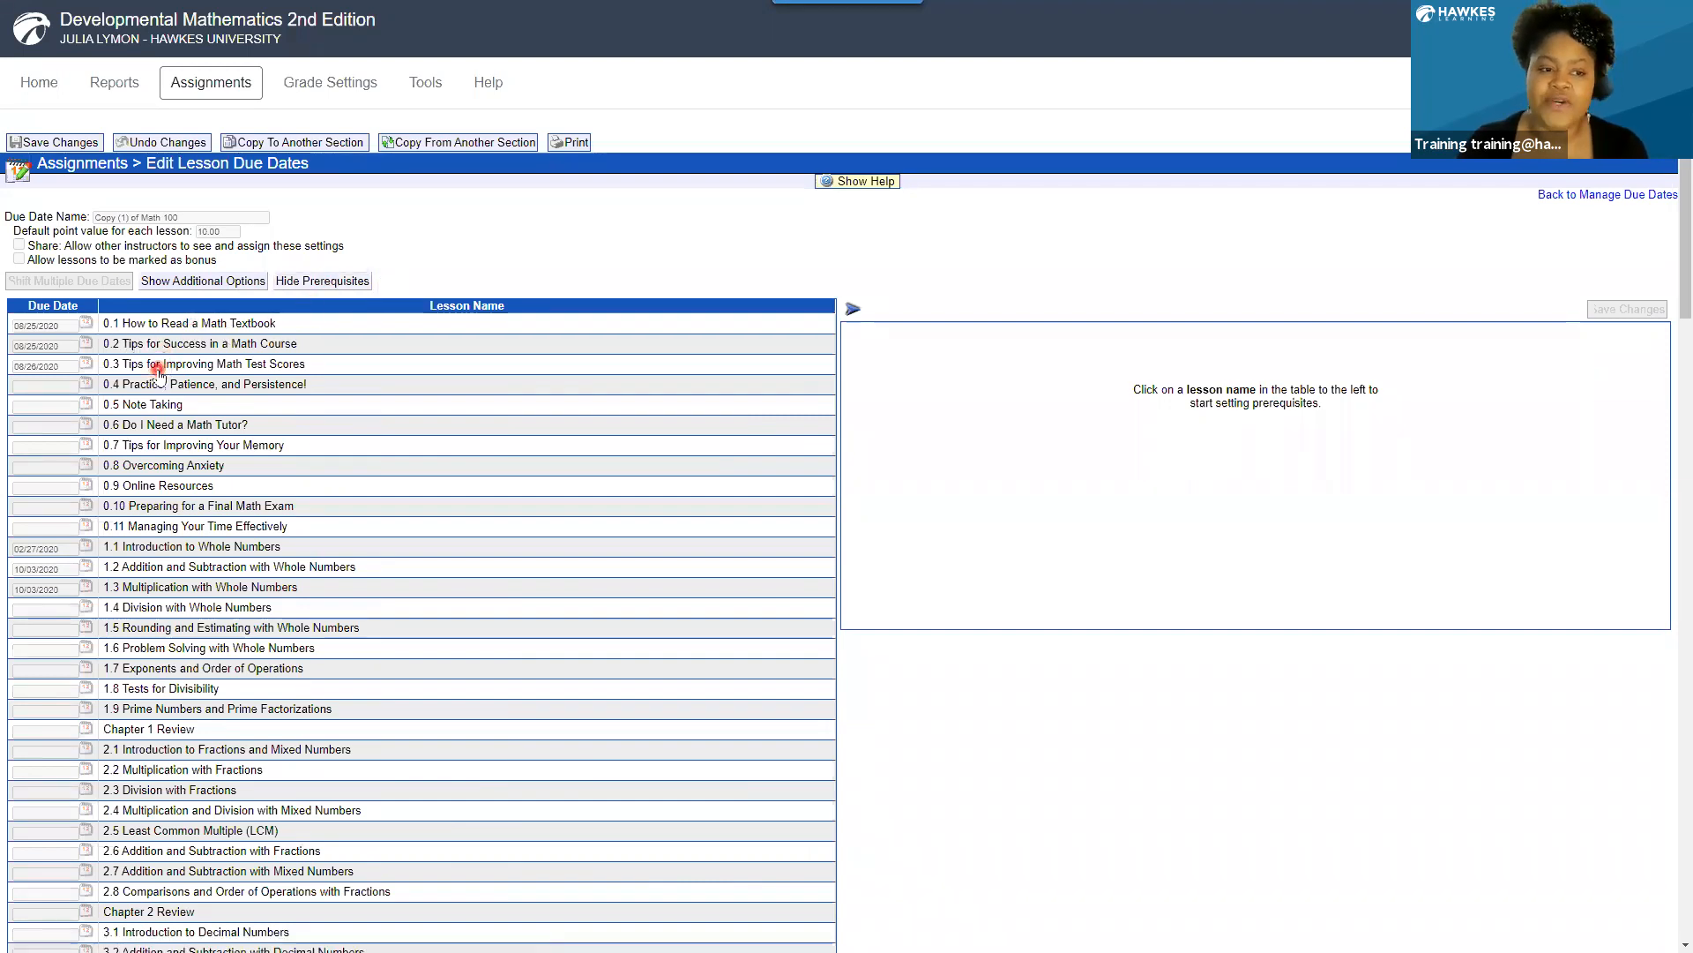
Assign lessons 0.1, 0.2 and 0.3 as prerequisites for 1.1 Introduction to Whole Numbers, and save them, continuing despite the date conflicts.
click(150, 550)
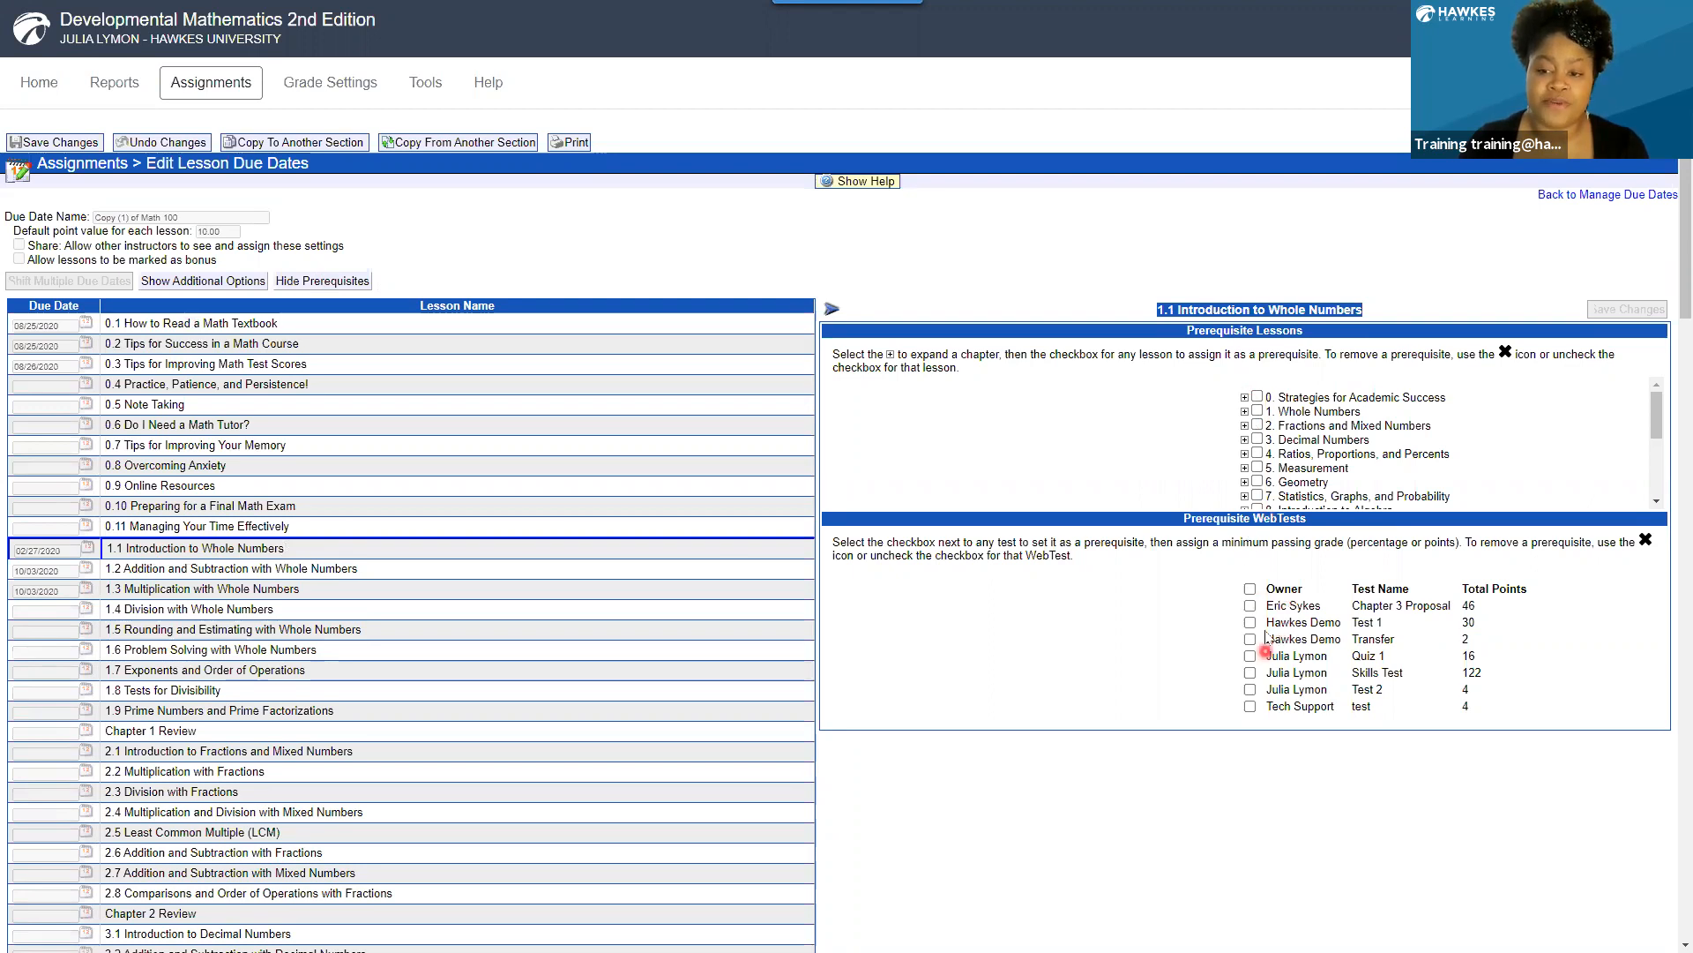
click(1244, 398)
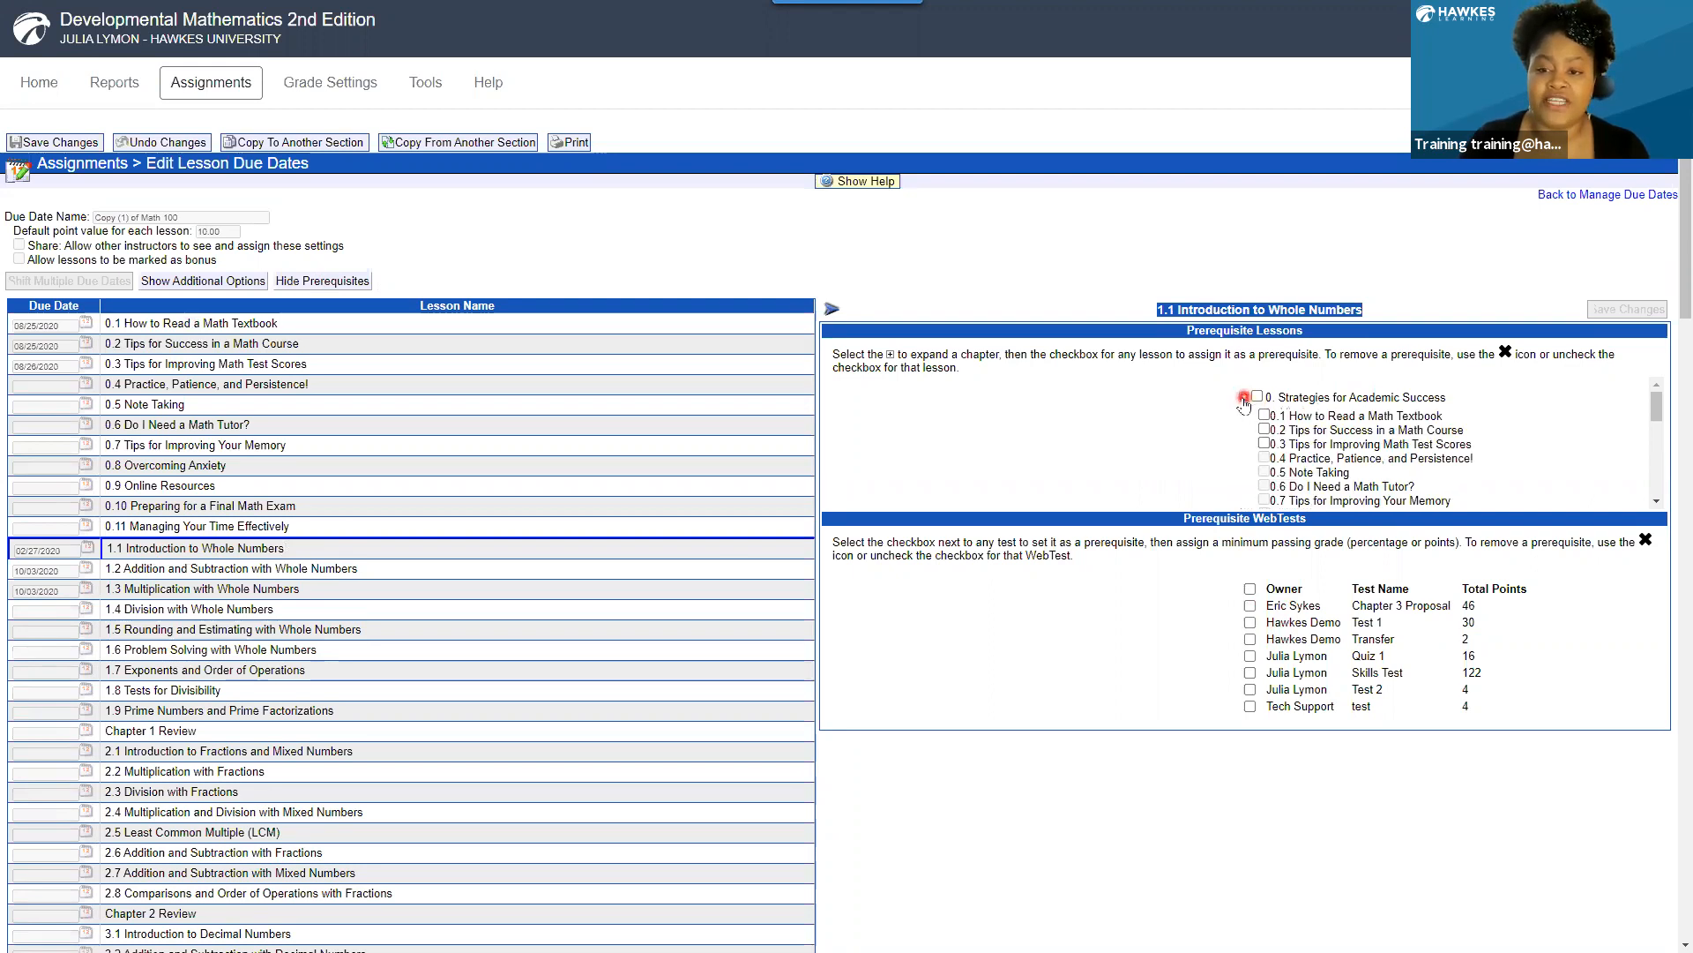
click(1264, 415)
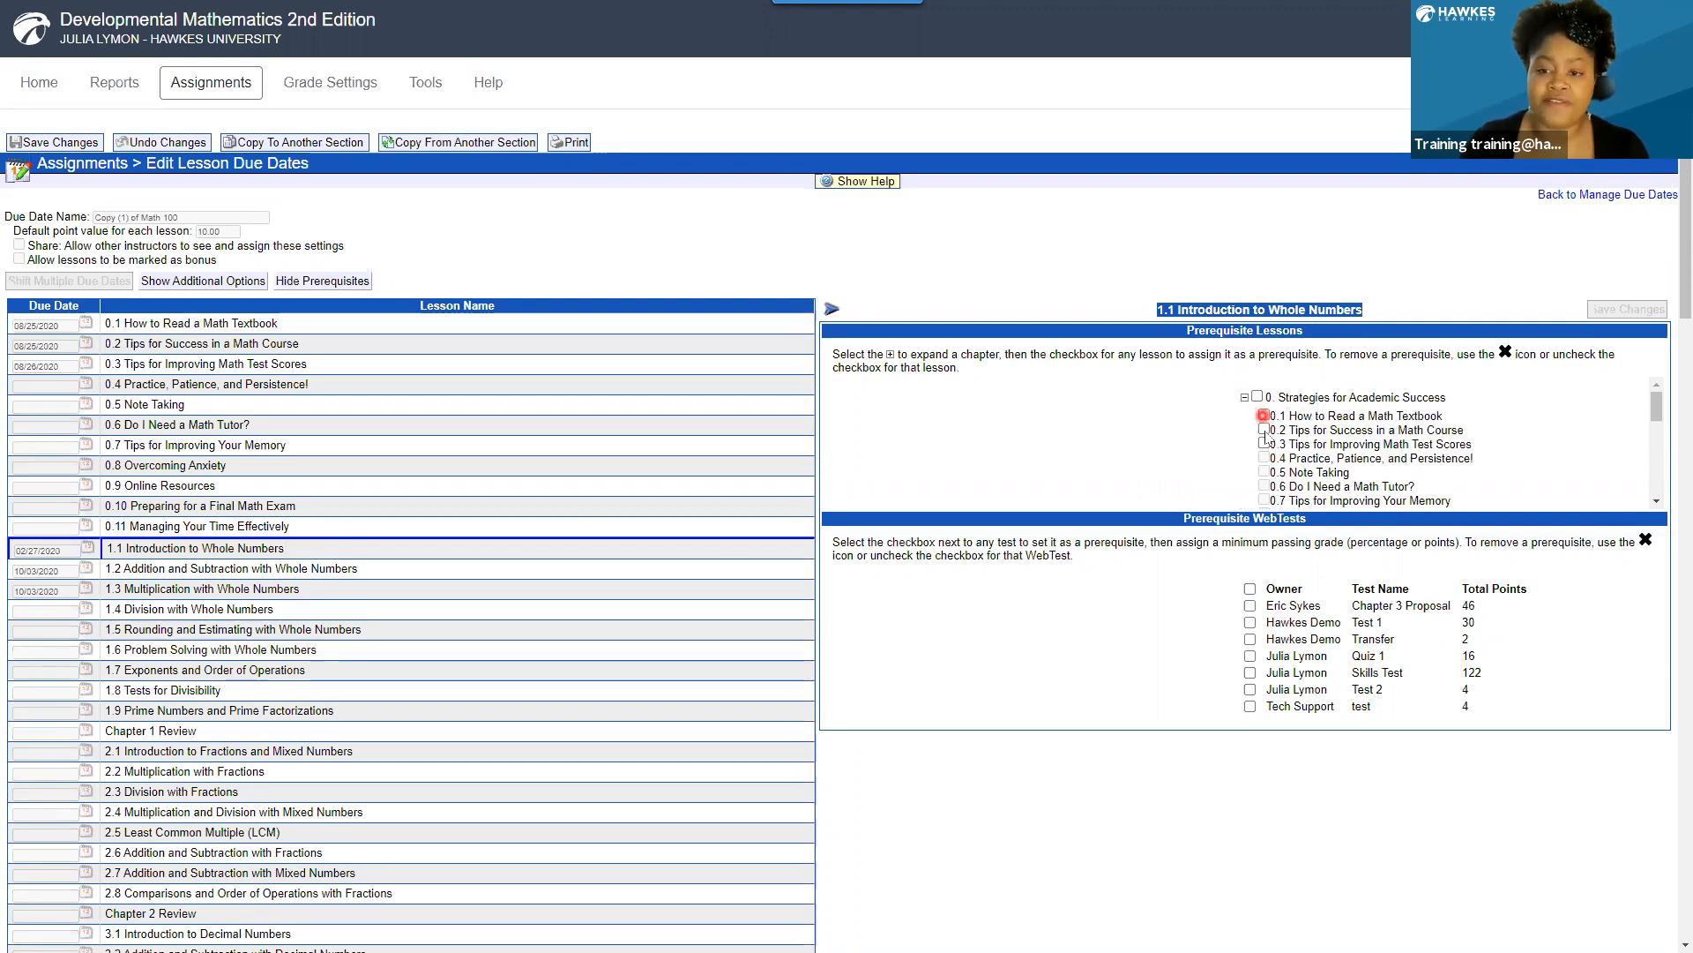
click(1264, 429)
click(1264, 444)
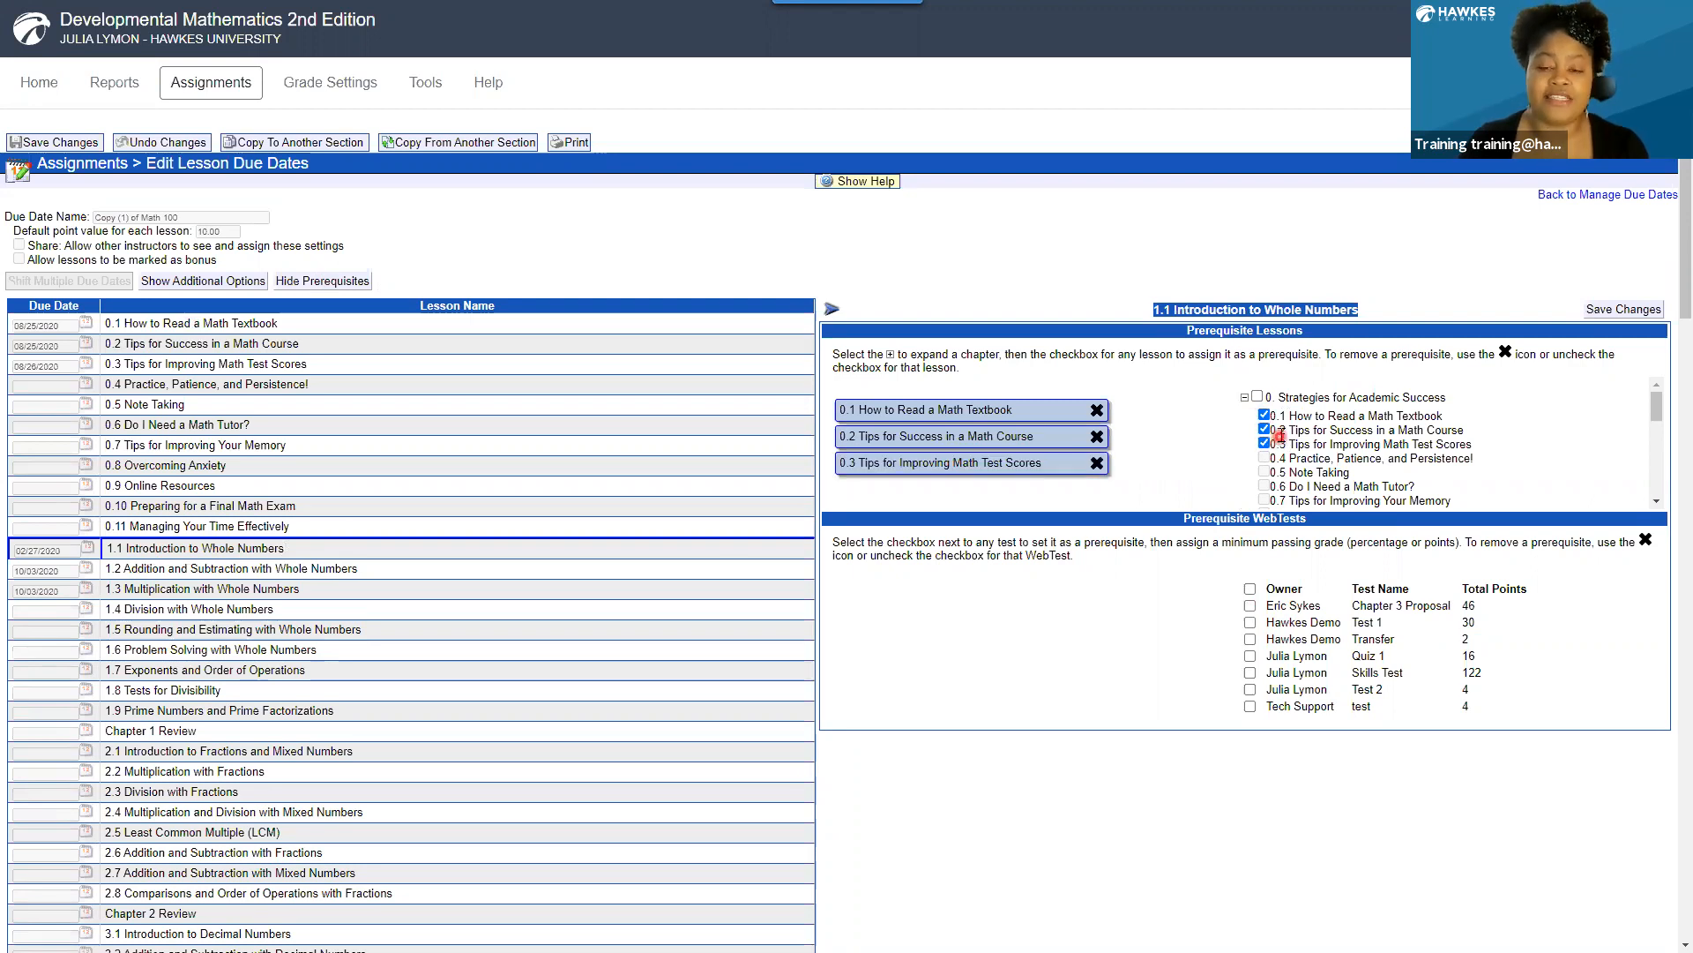
click(1607, 310)
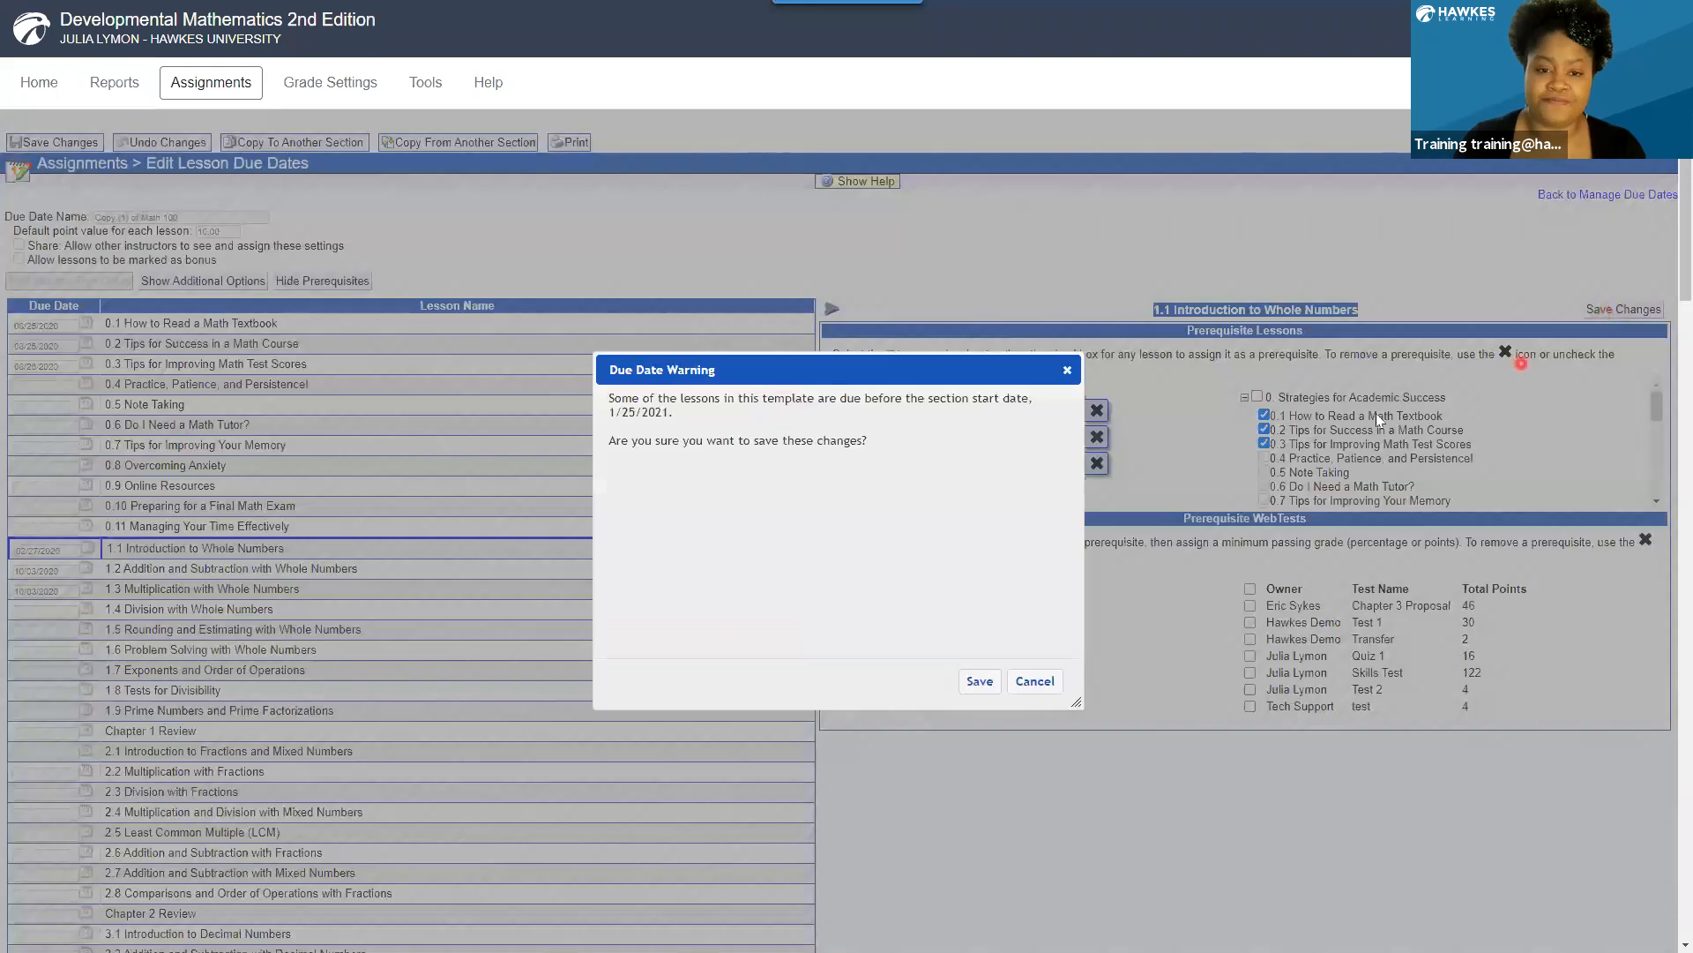
click(980, 682)
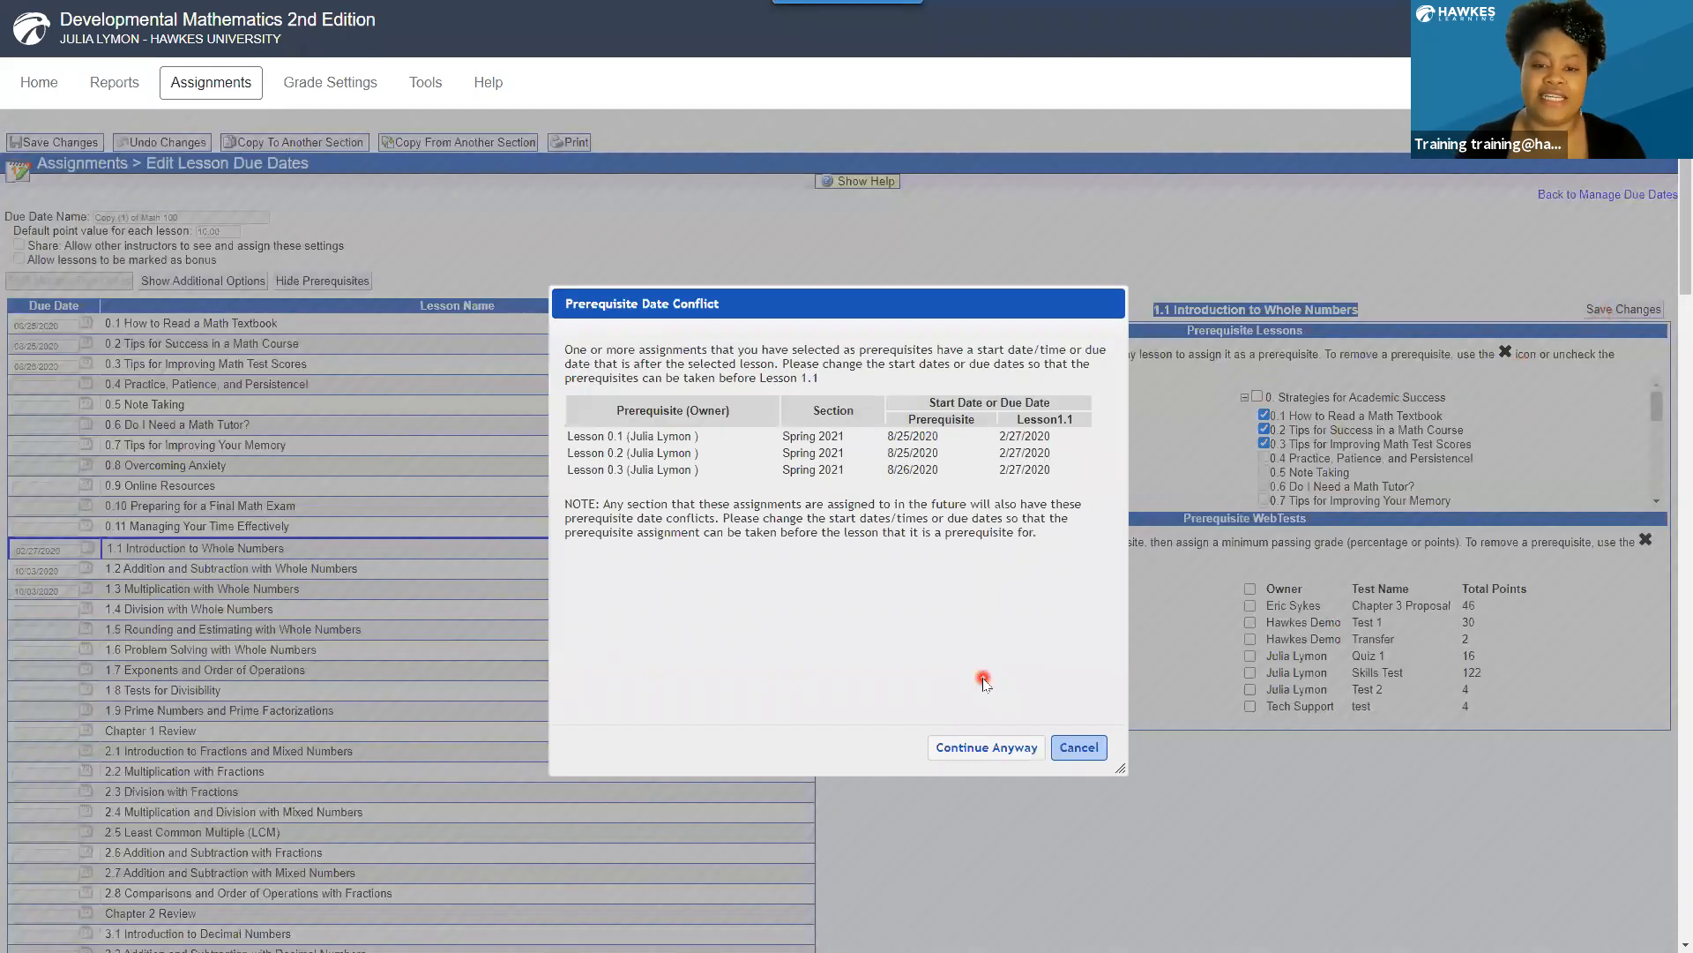
click(992, 747)
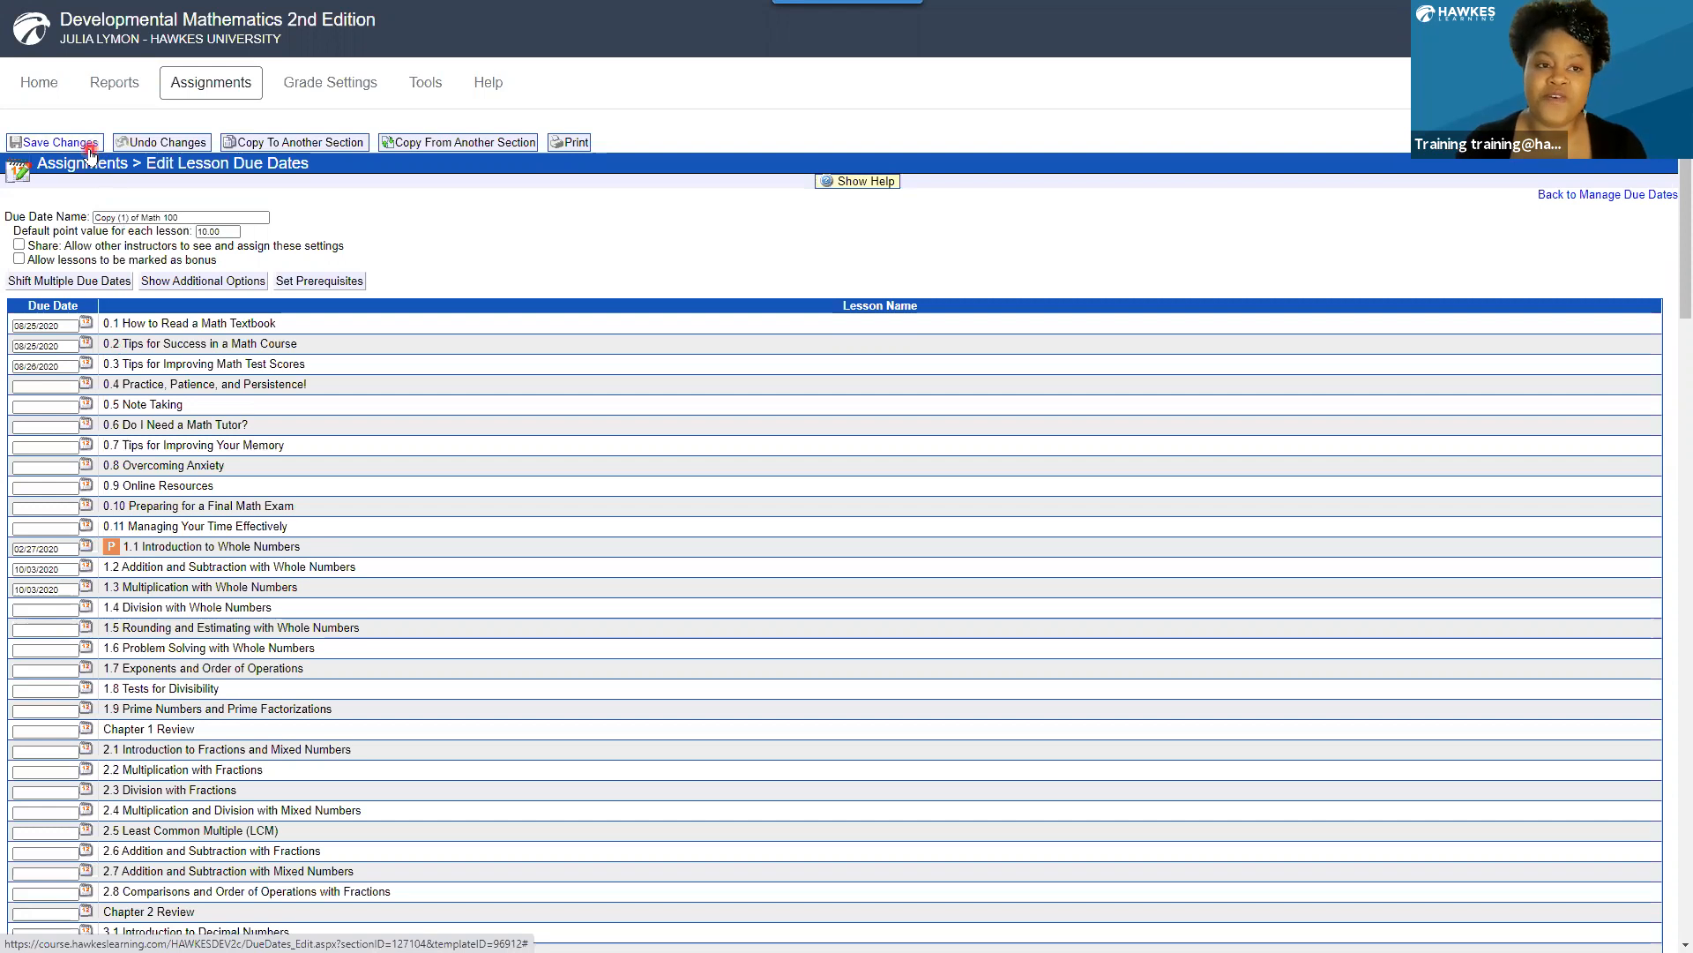
Make the Skills Test WebTest a diagnostic test in its additional settings, accept the diagnostic requirement, and save.
click(202, 82)
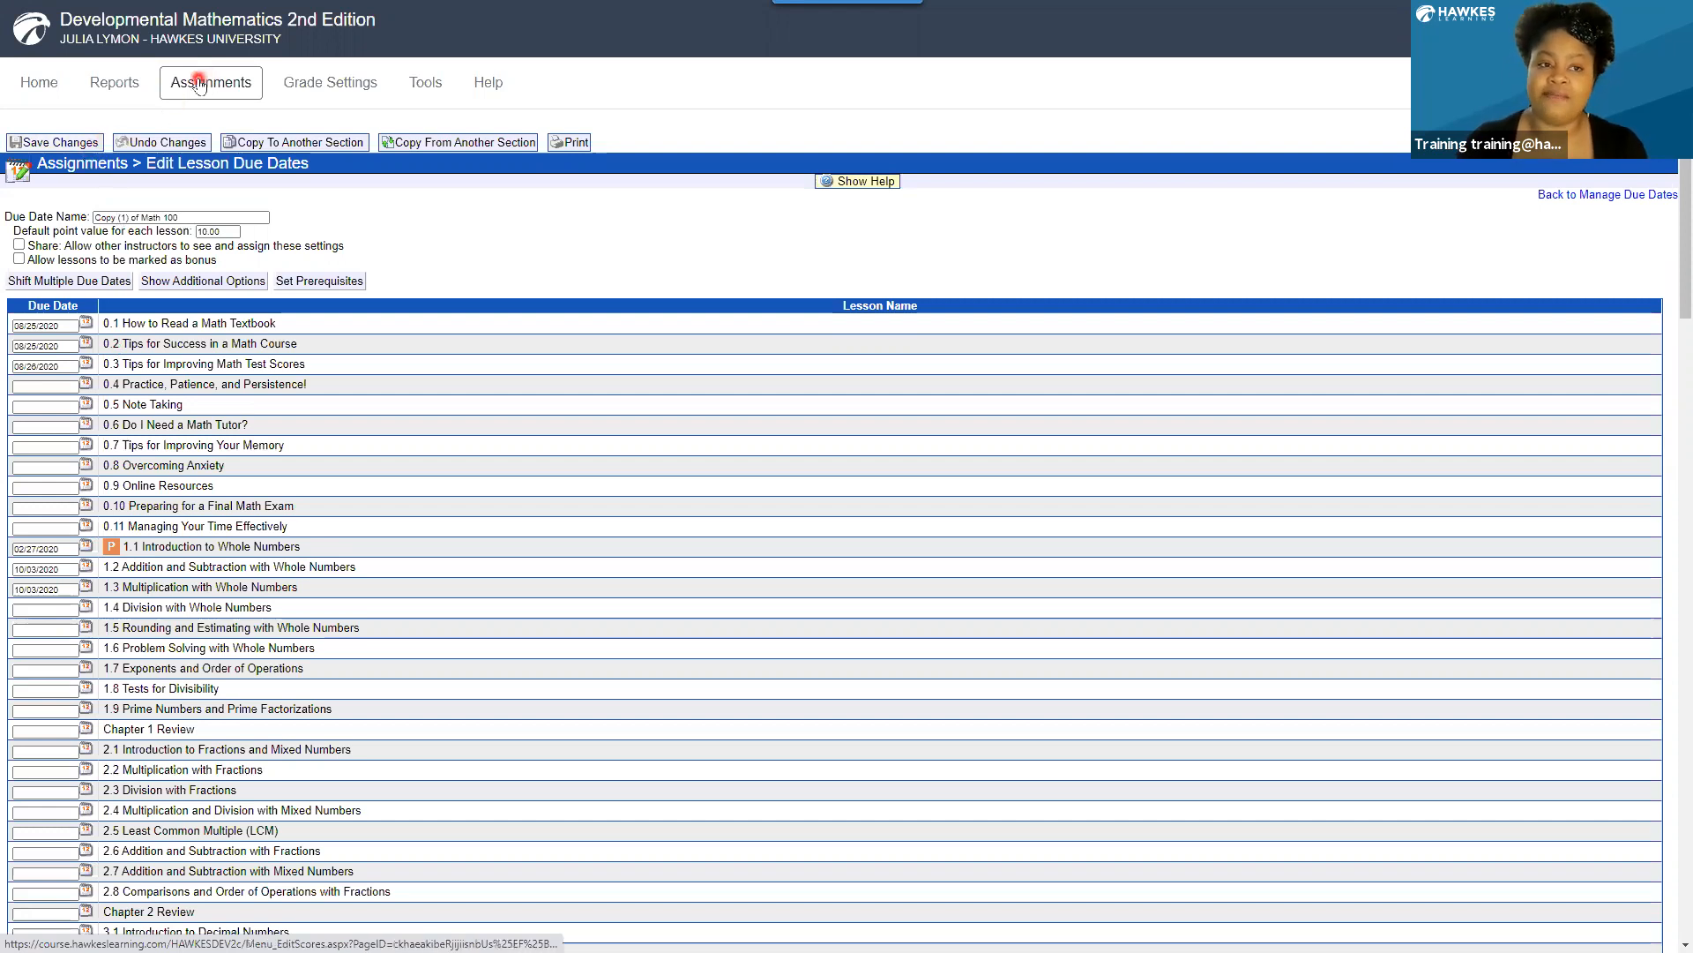
click(211, 87)
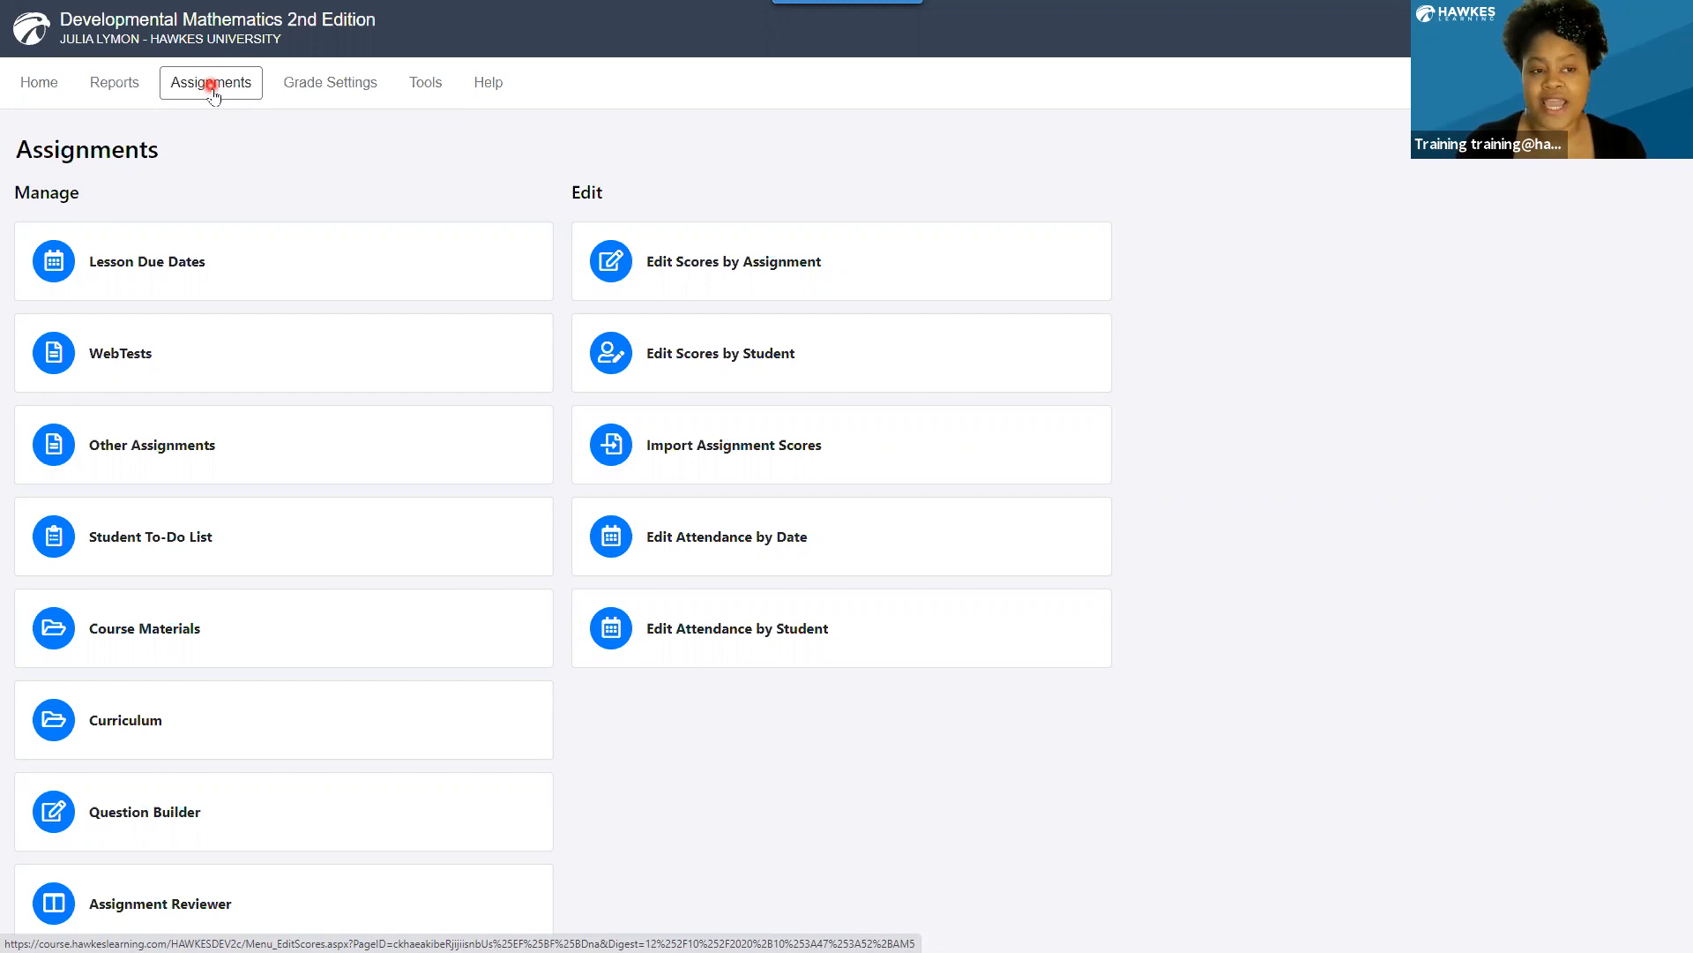
click(234, 344)
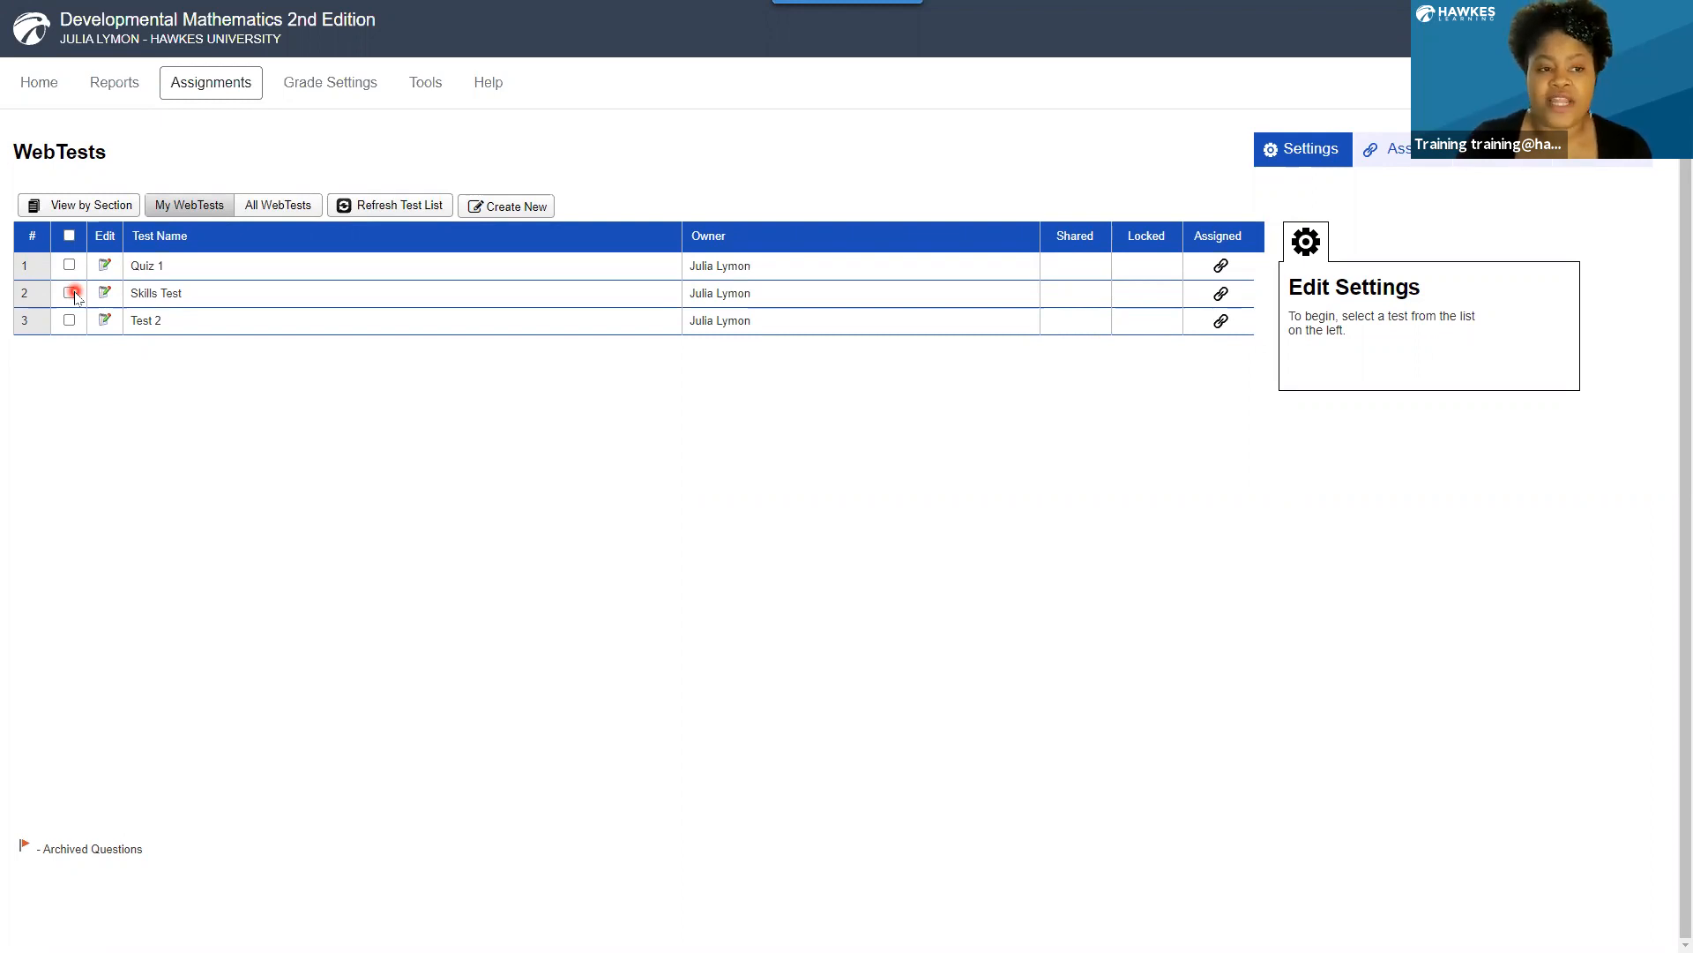
click(73, 295)
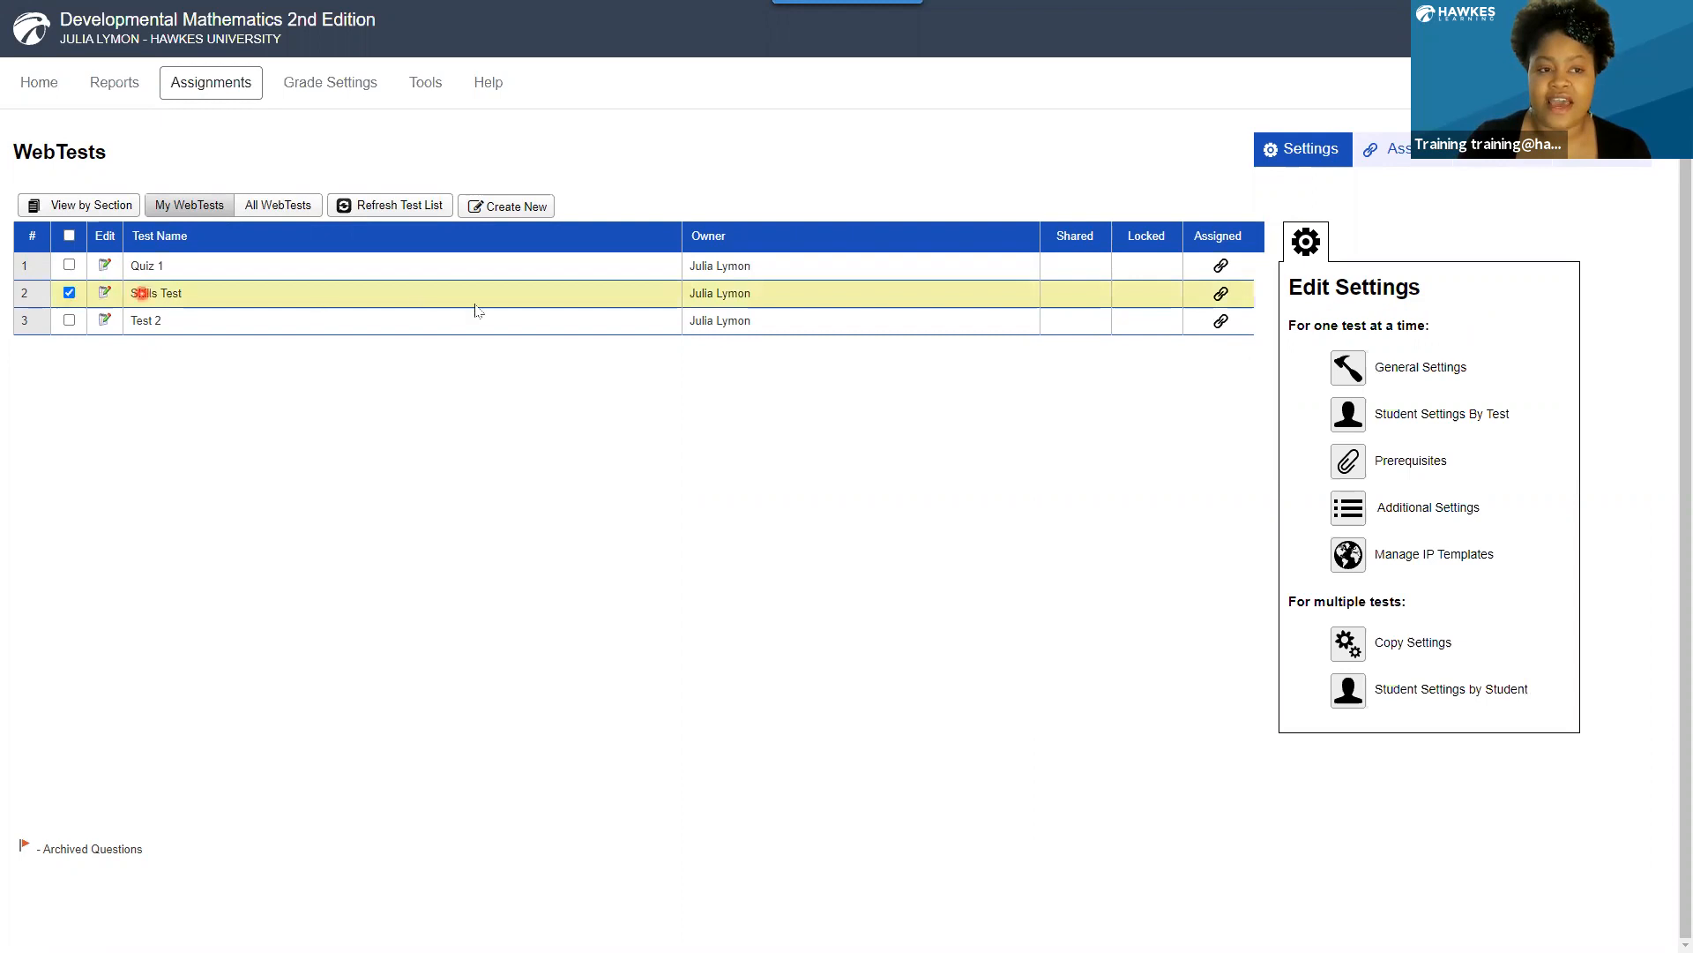
click(1421, 507)
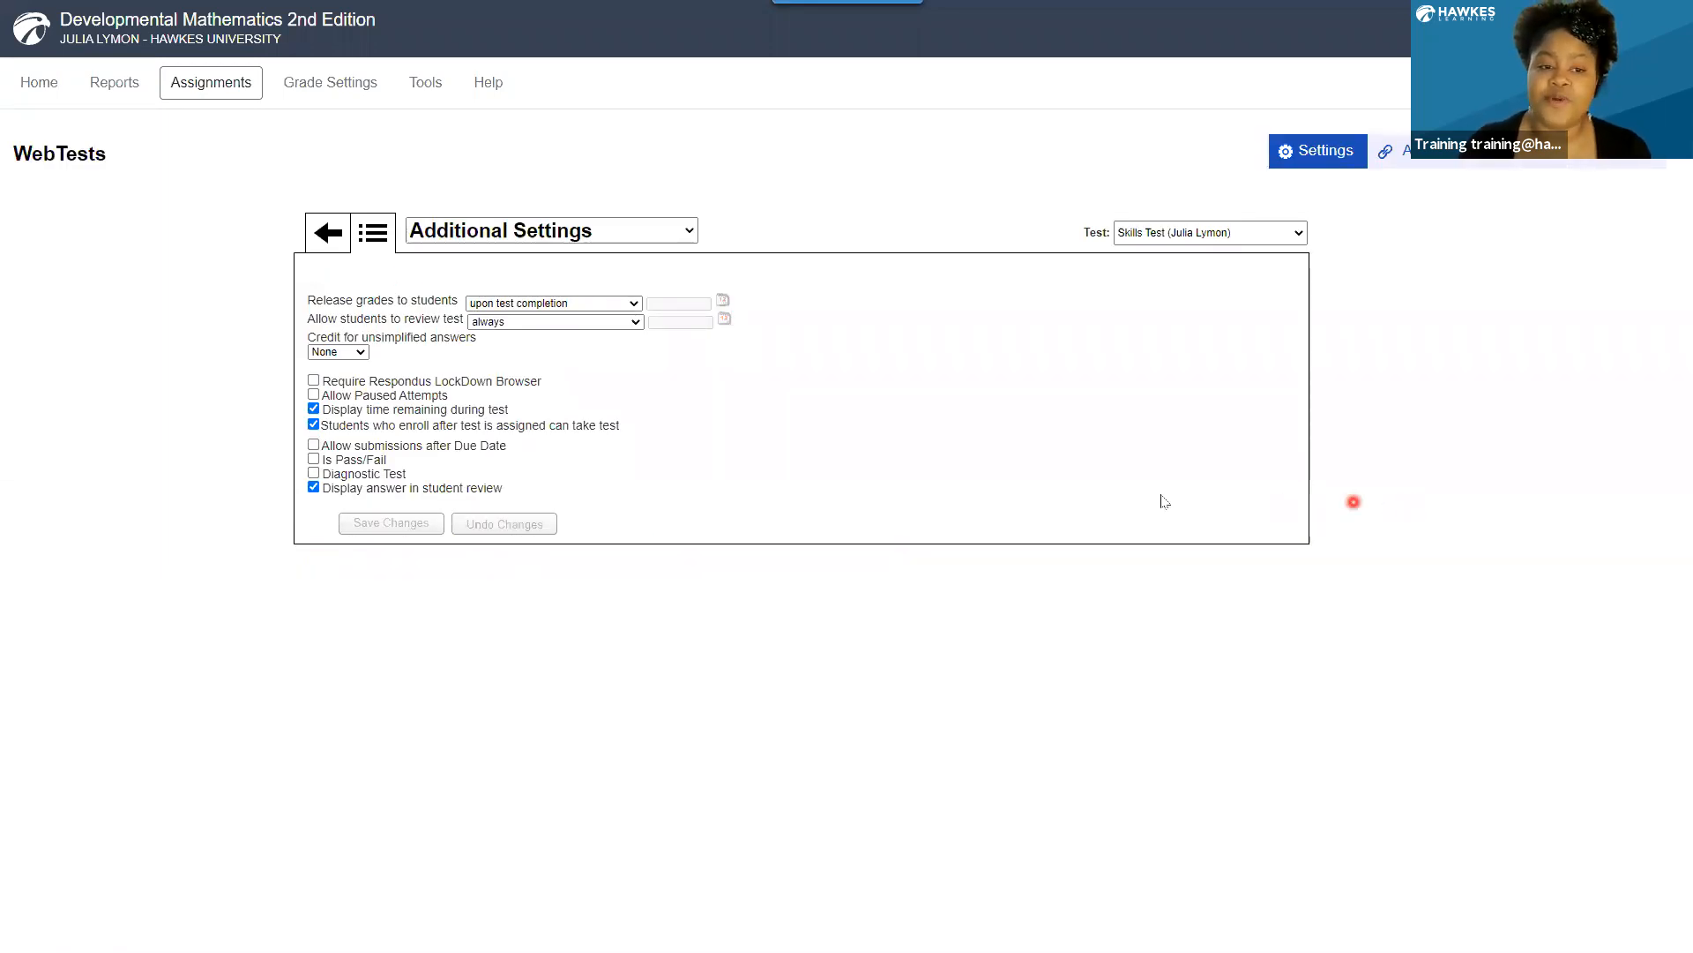
click(314, 474)
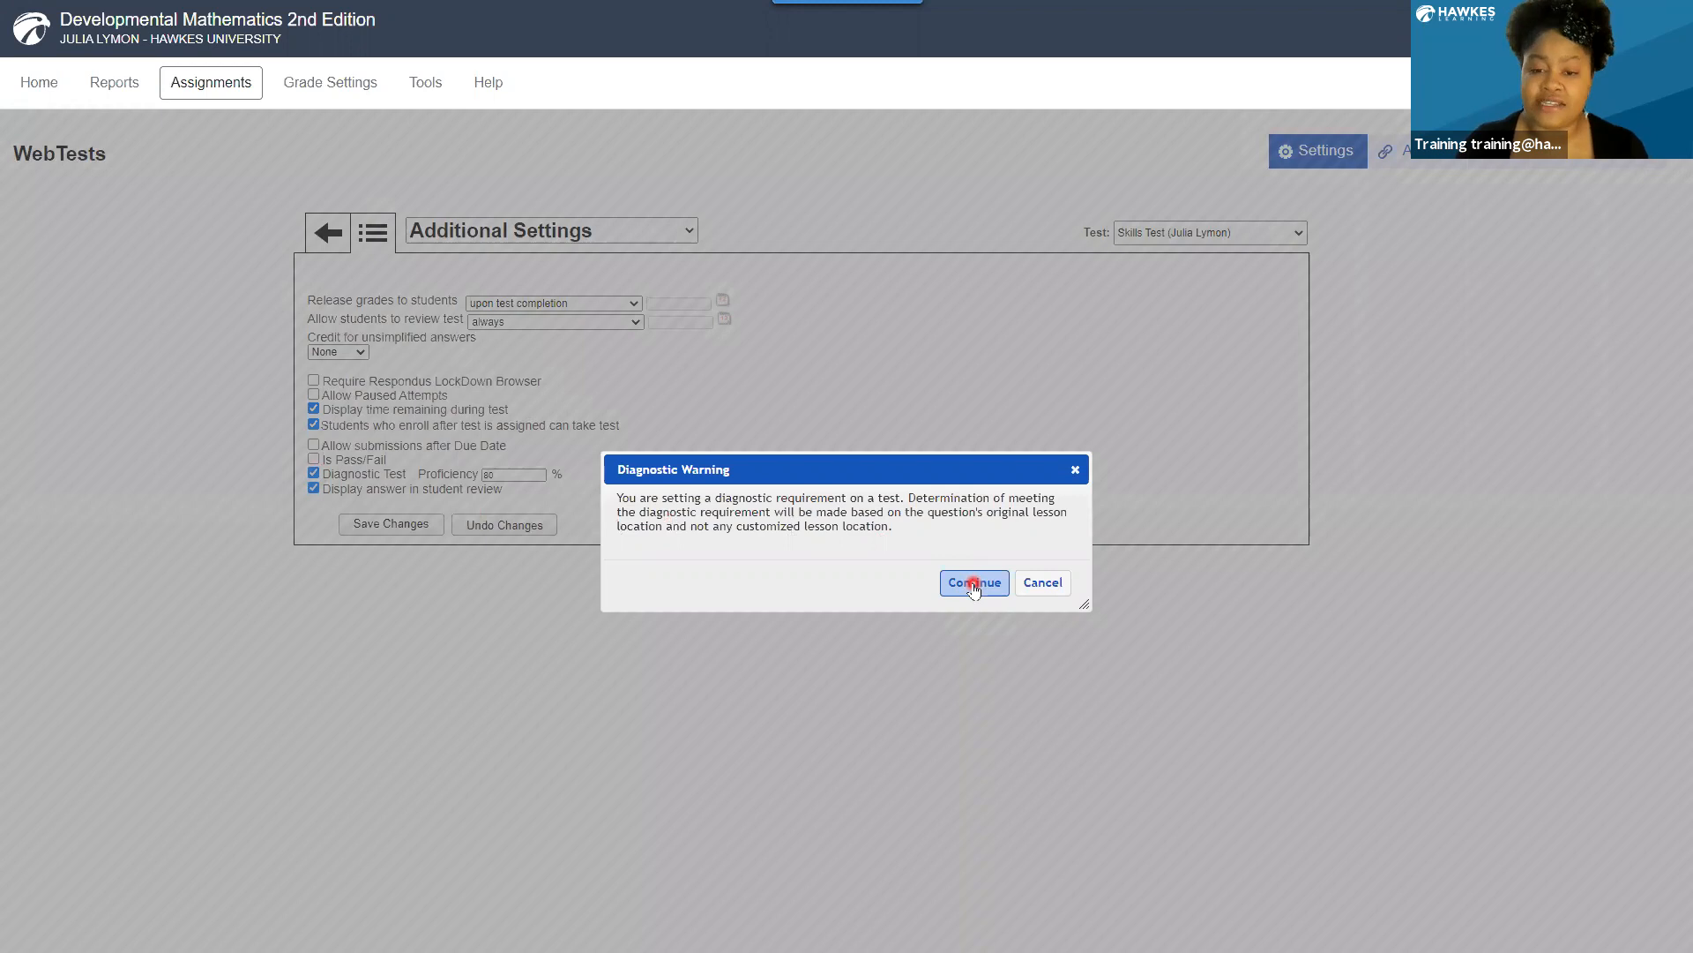
click(974, 586)
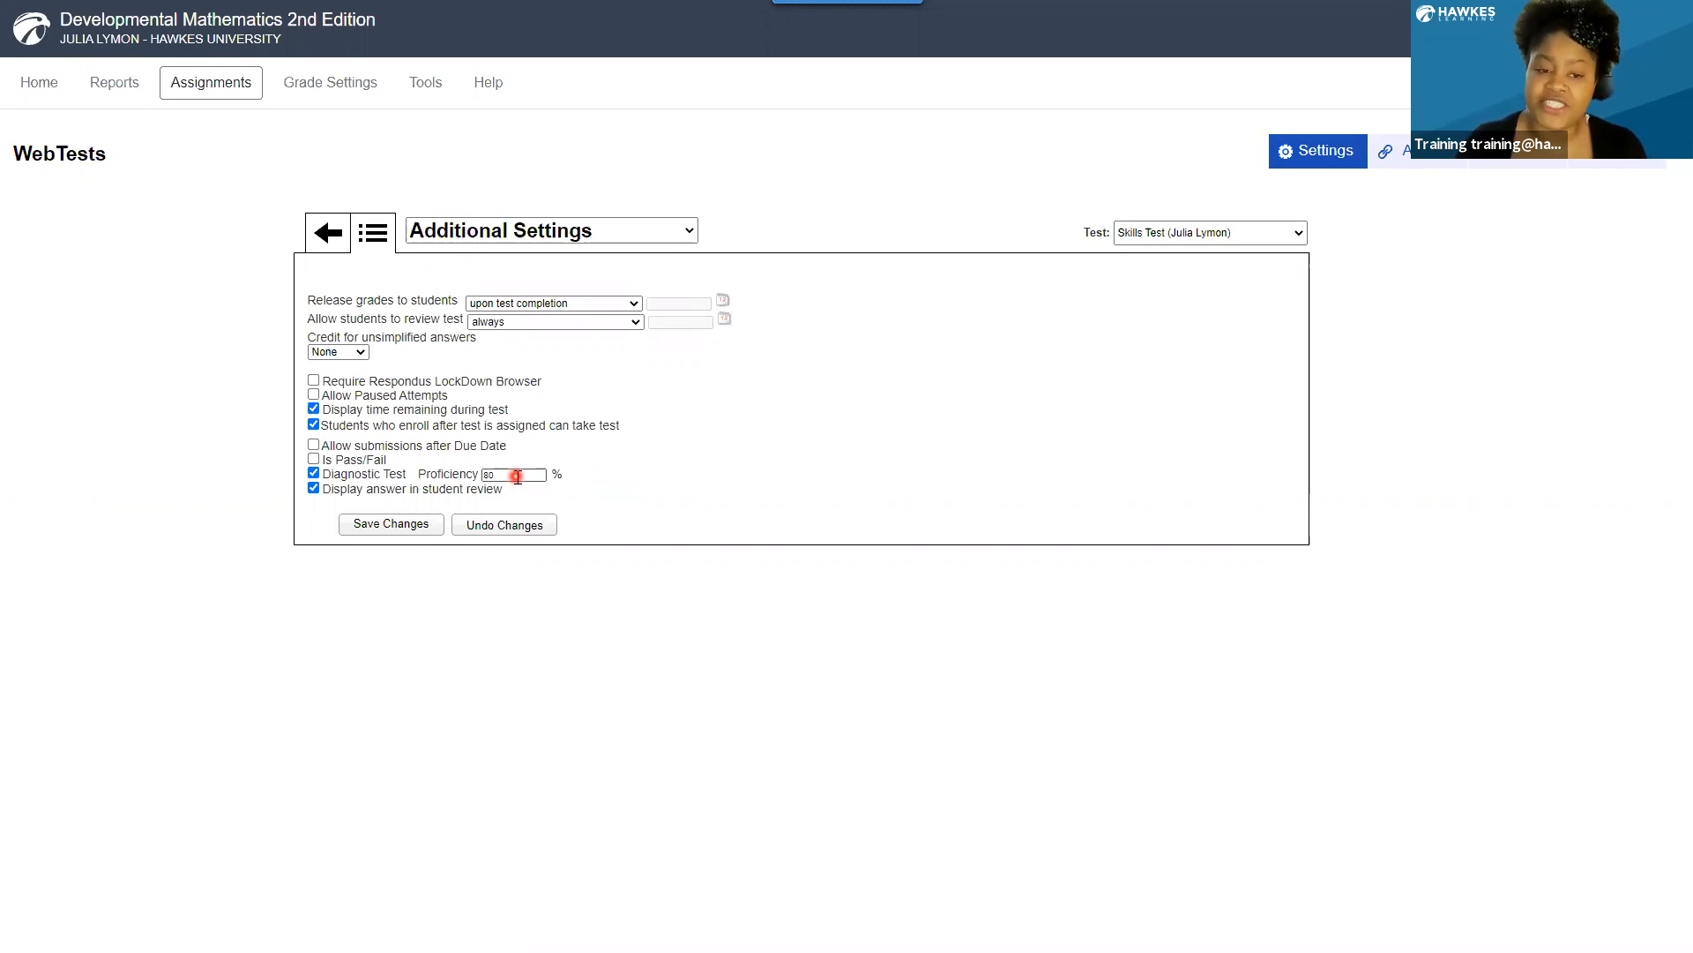
click(403, 526)
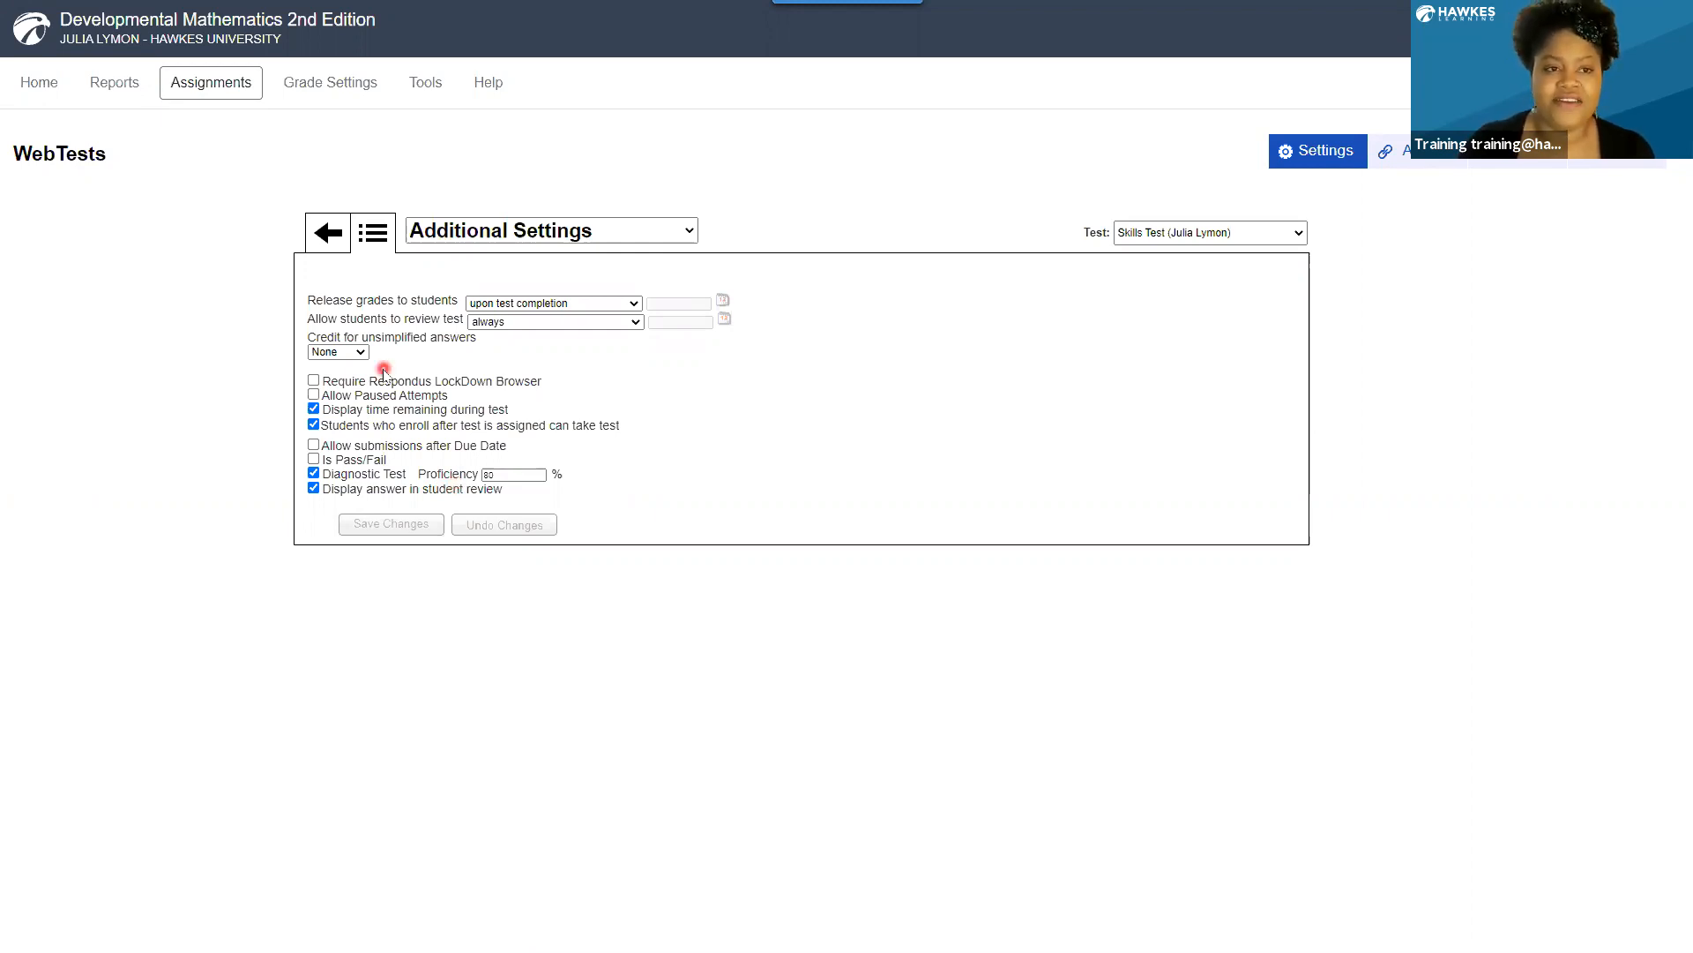
Add a header named "Week 2" to the Spring 2021 Student To-Do List.
click(204, 85)
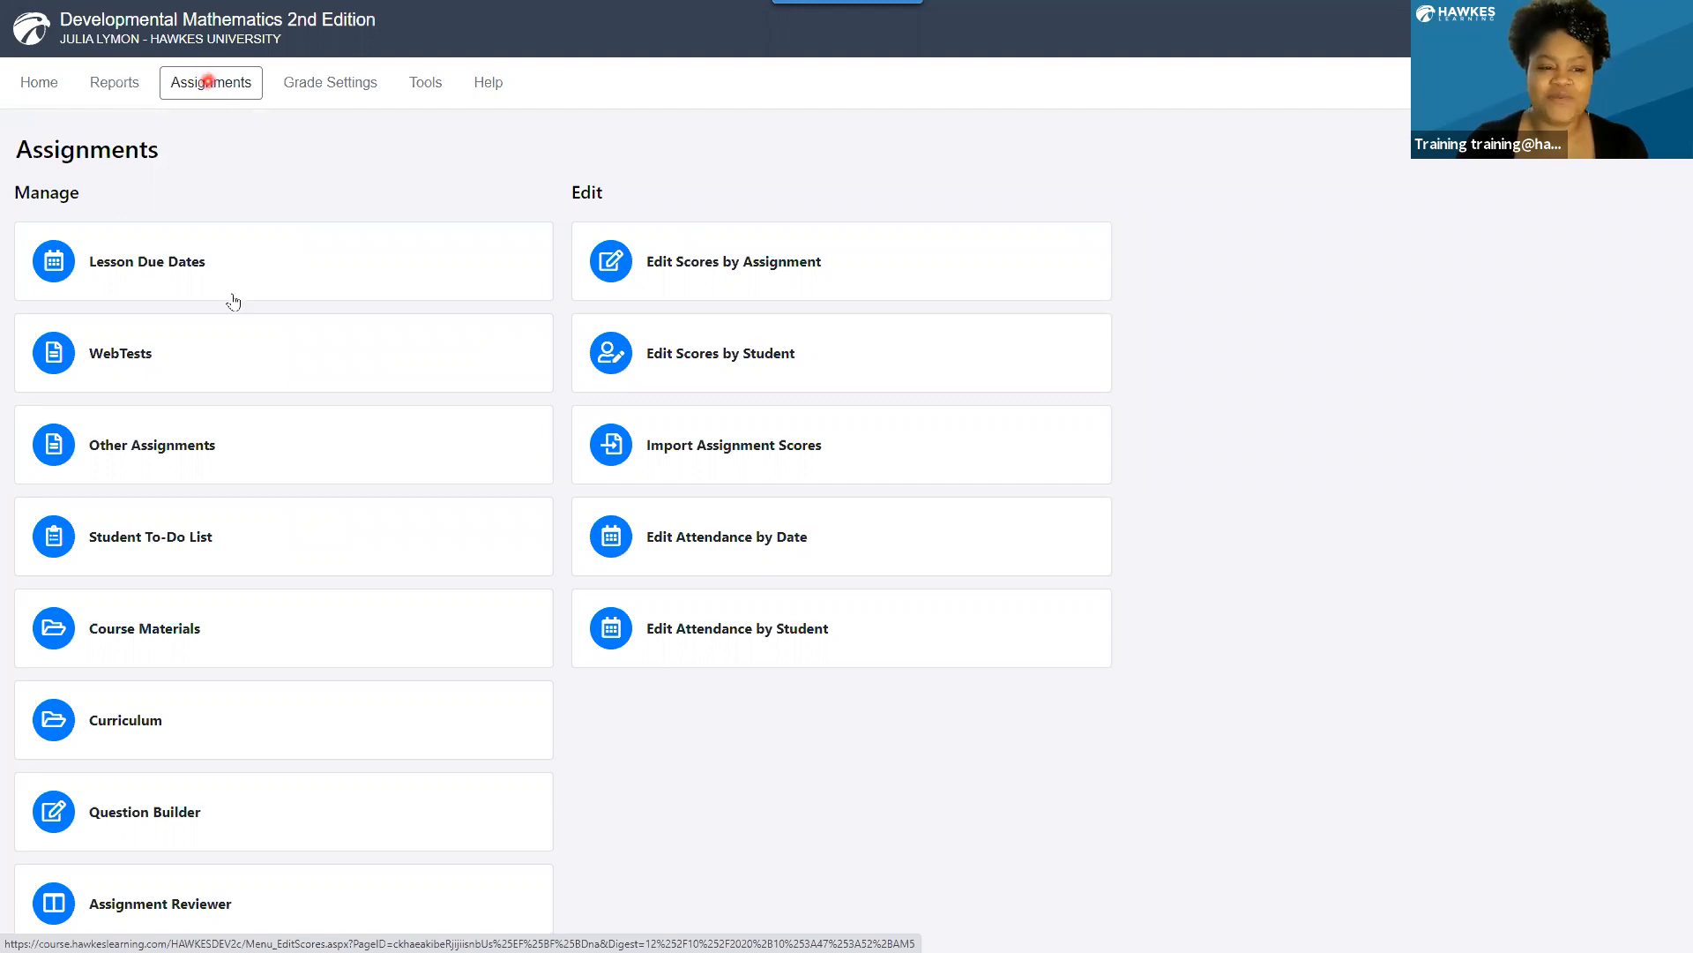
click(209, 526)
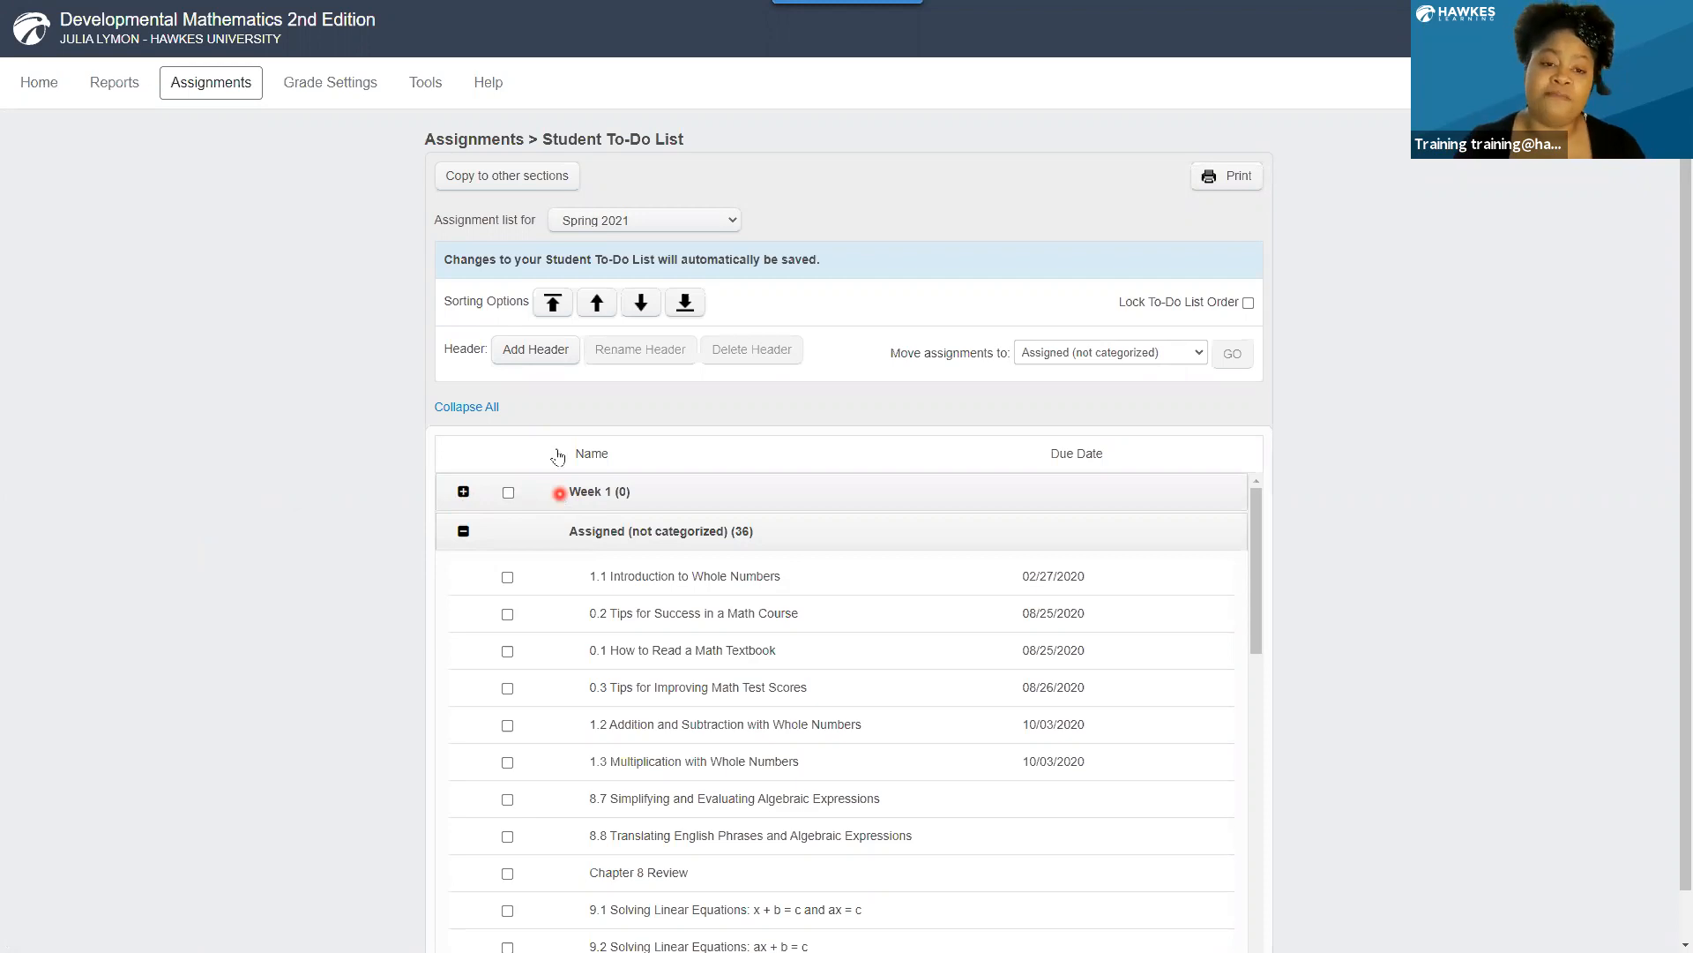
click(532, 352)
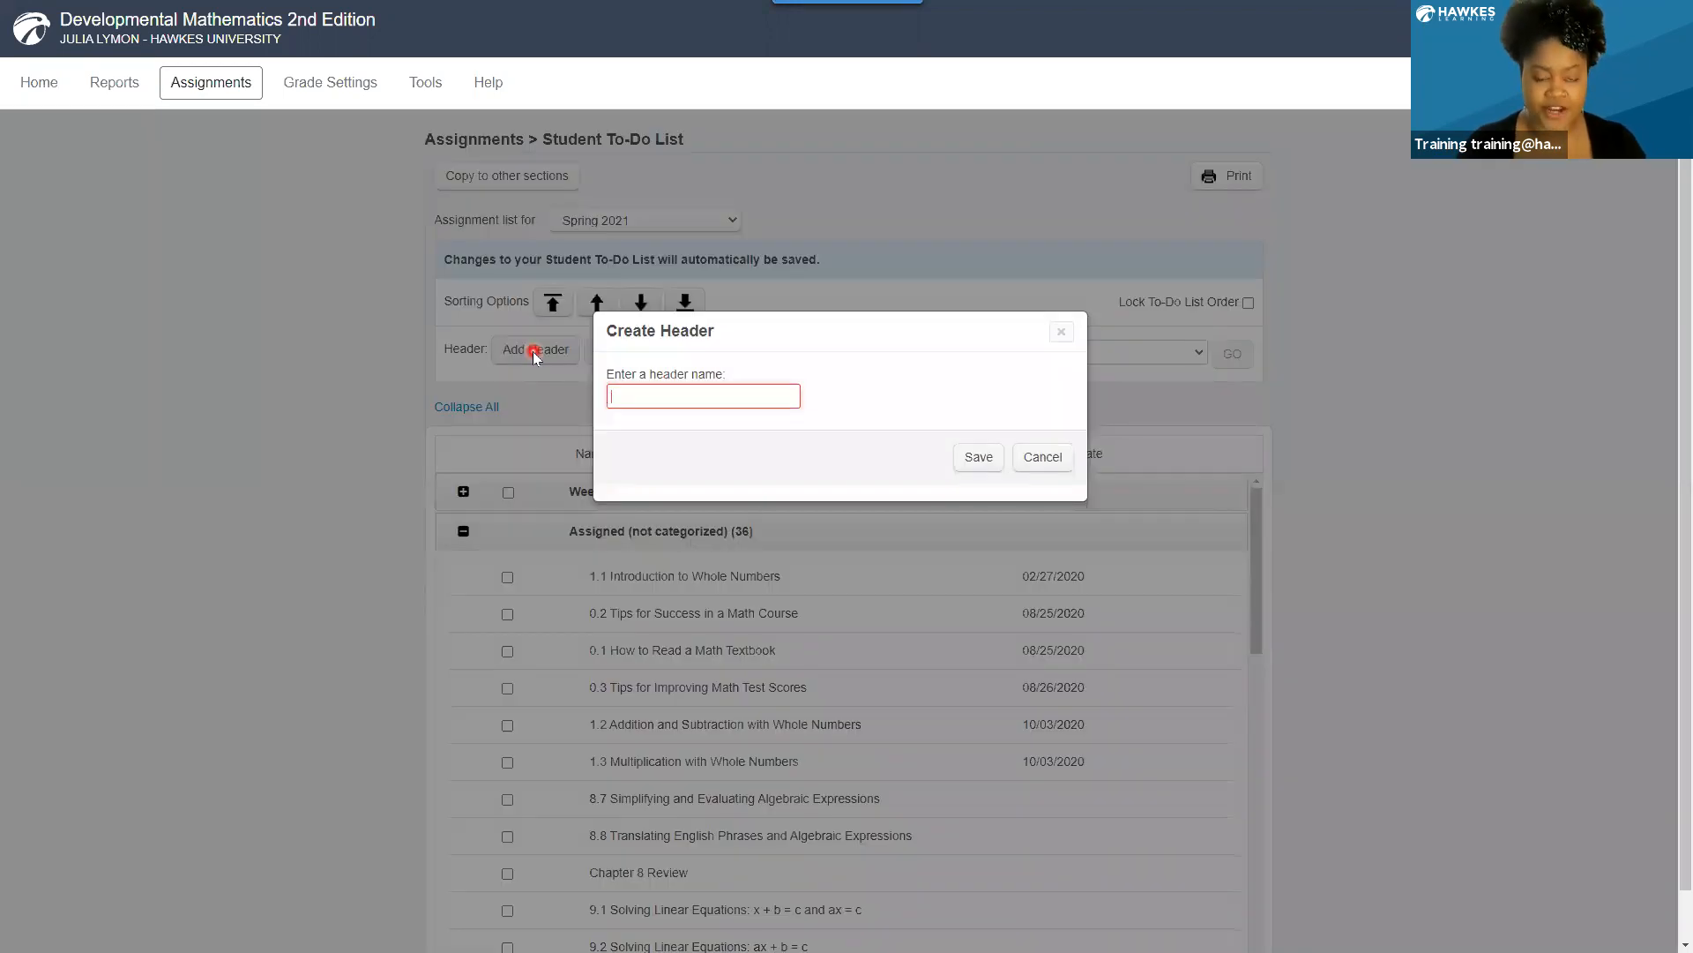
text(Week)
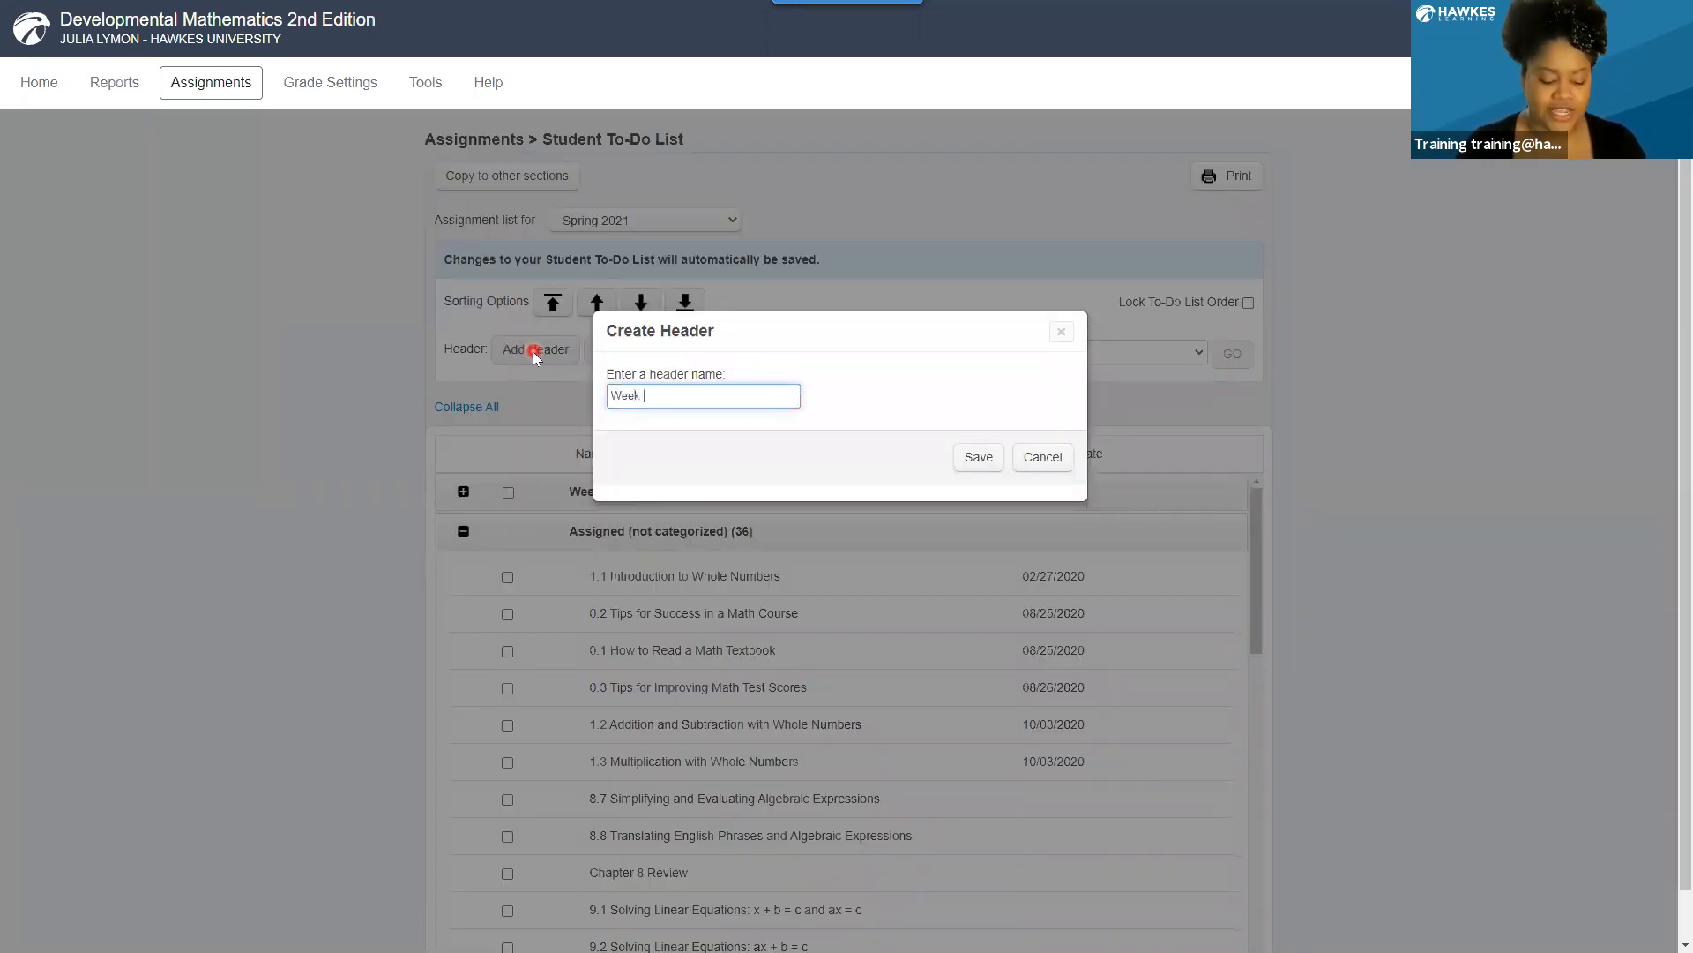
text( 2)
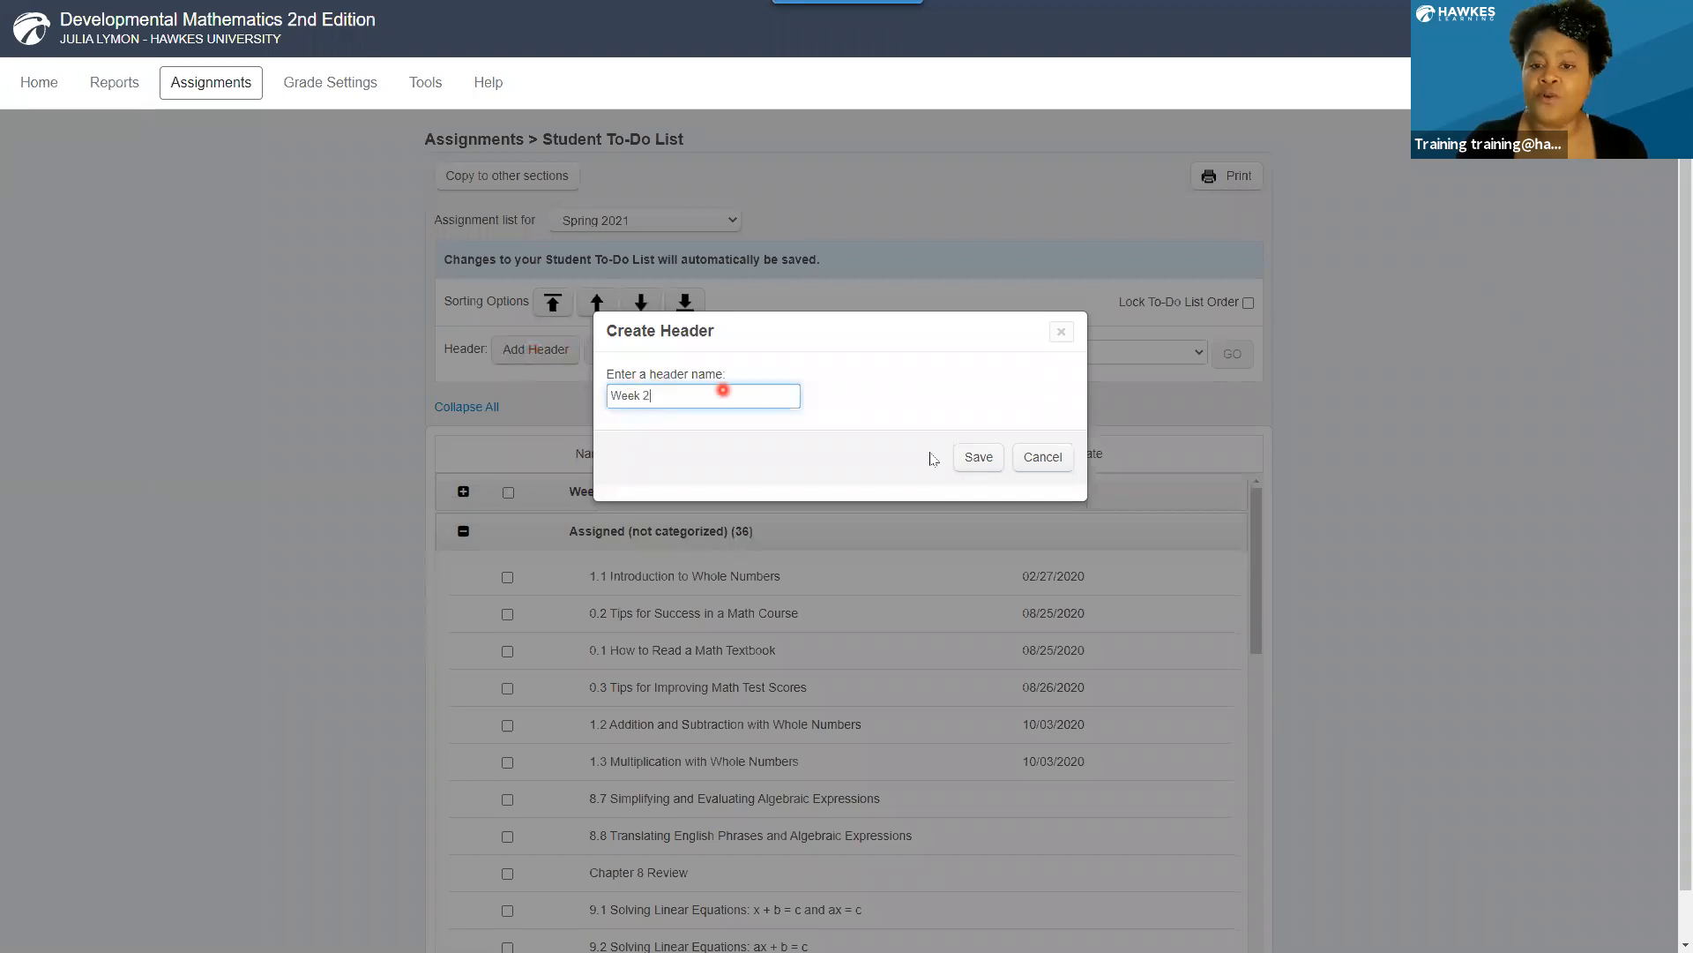
click(974, 460)
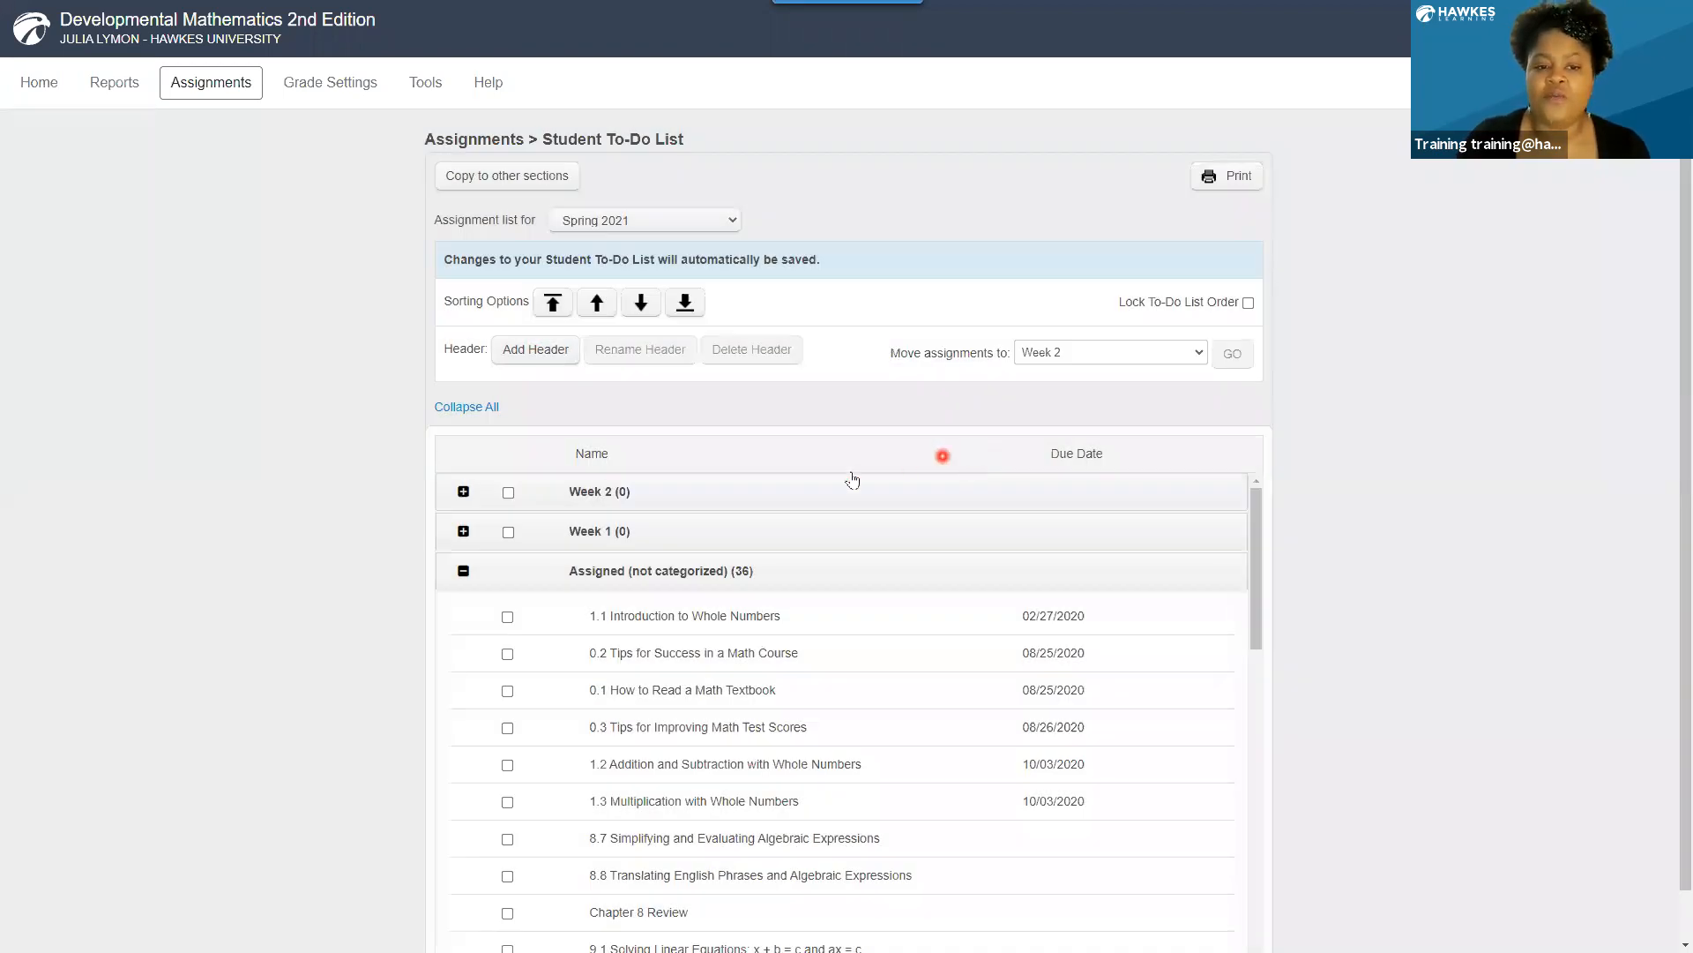
Reorder the to-do list headers by moving Week 2 down one place, below Week 1, and deselect it.
click(506, 494)
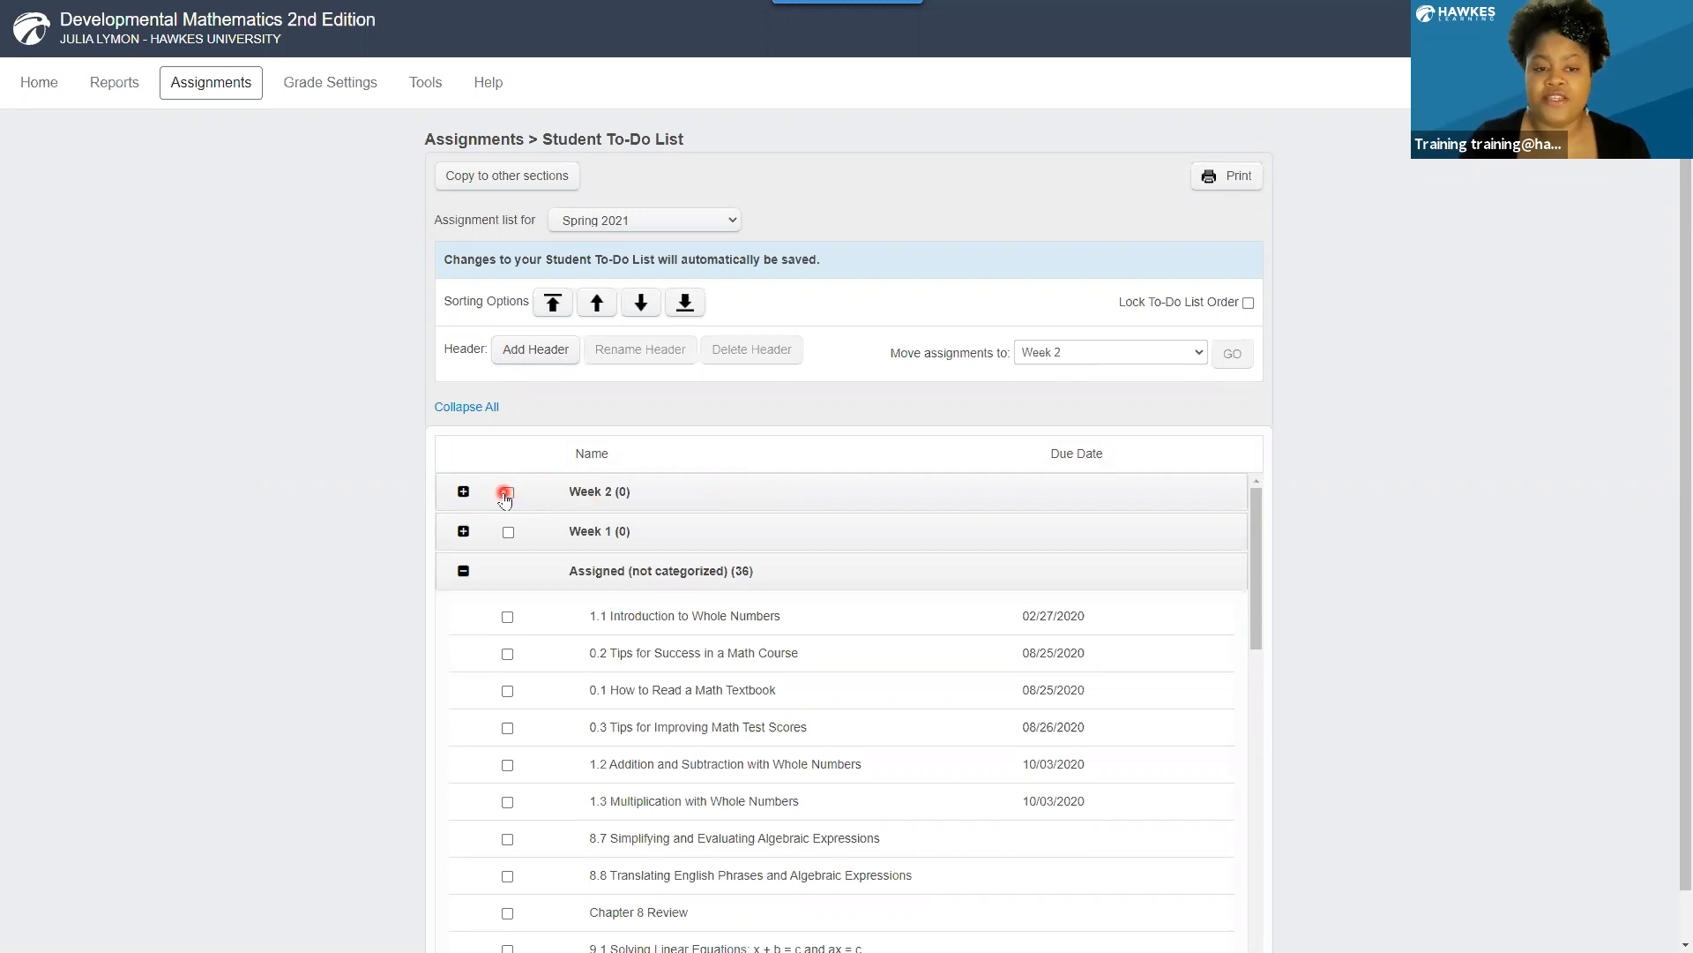
click(506, 494)
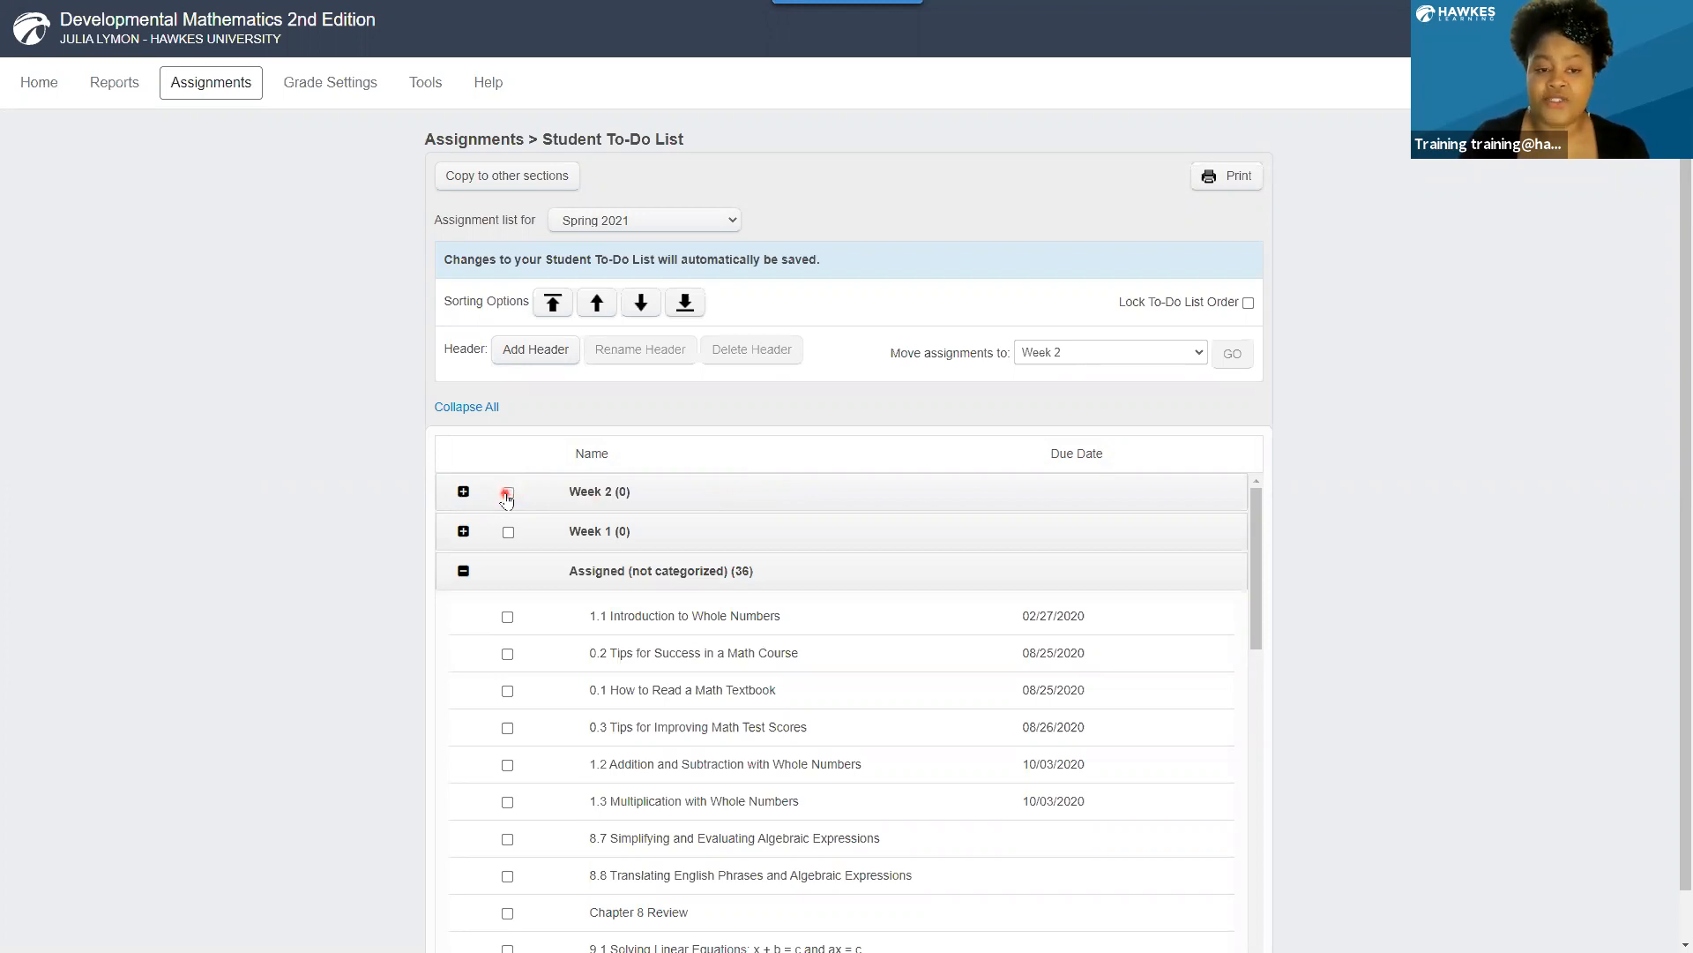
click(641, 303)
click(641, 304)
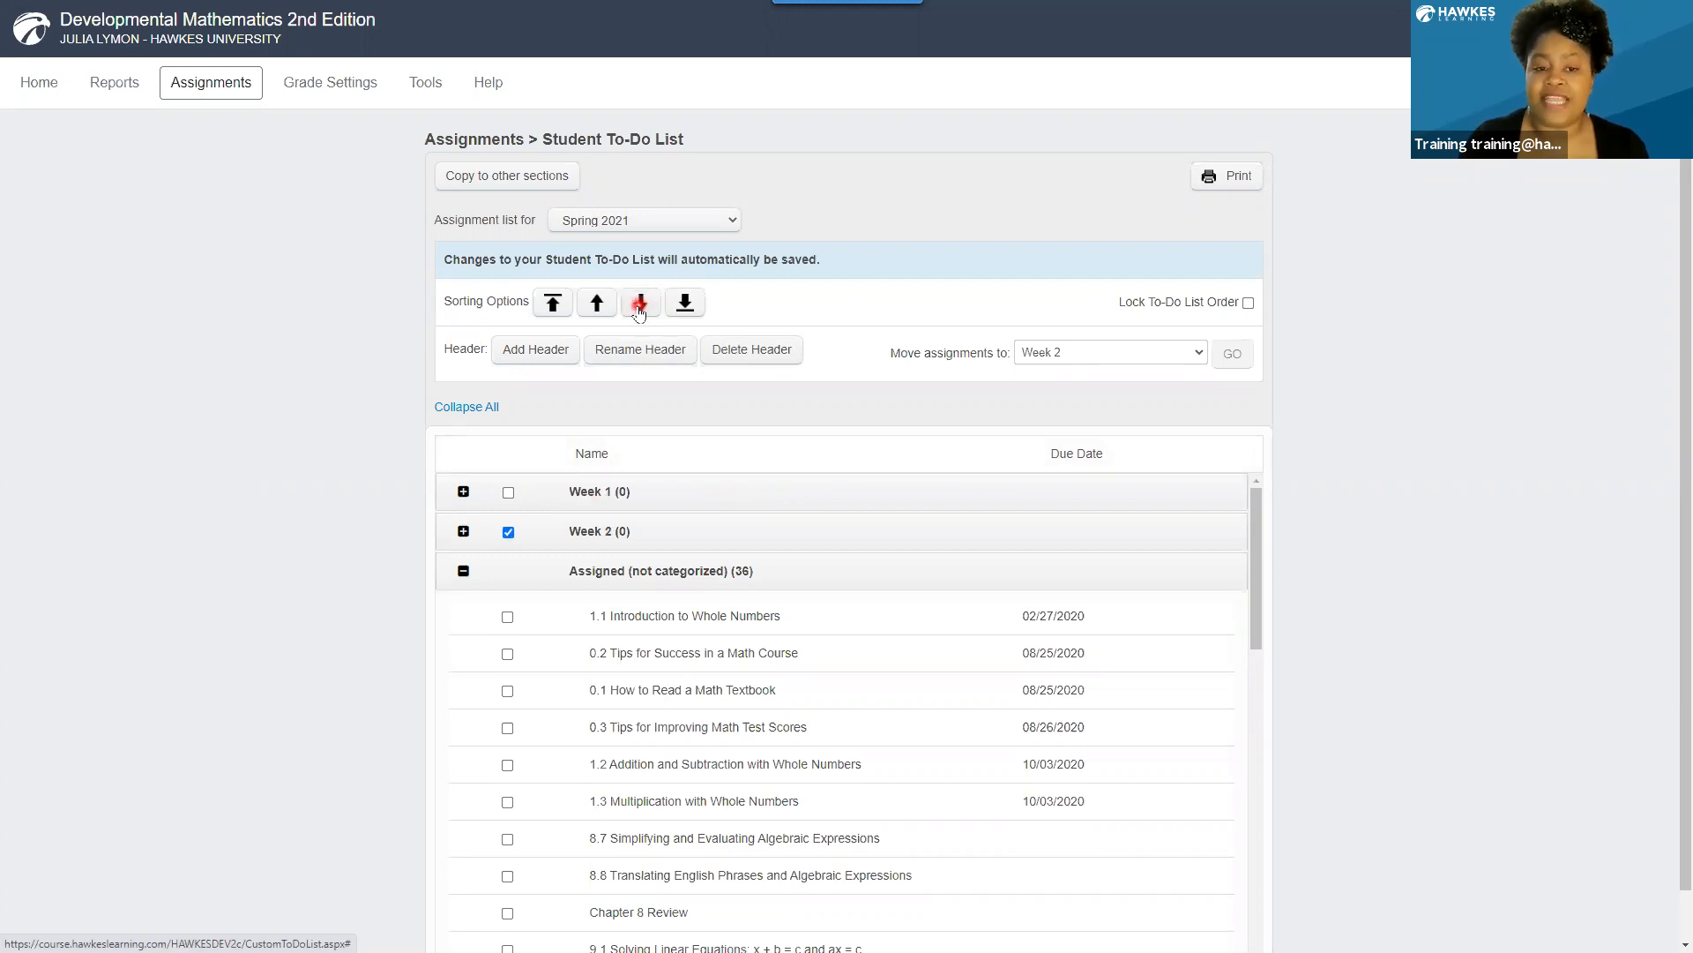
click(510, 533)
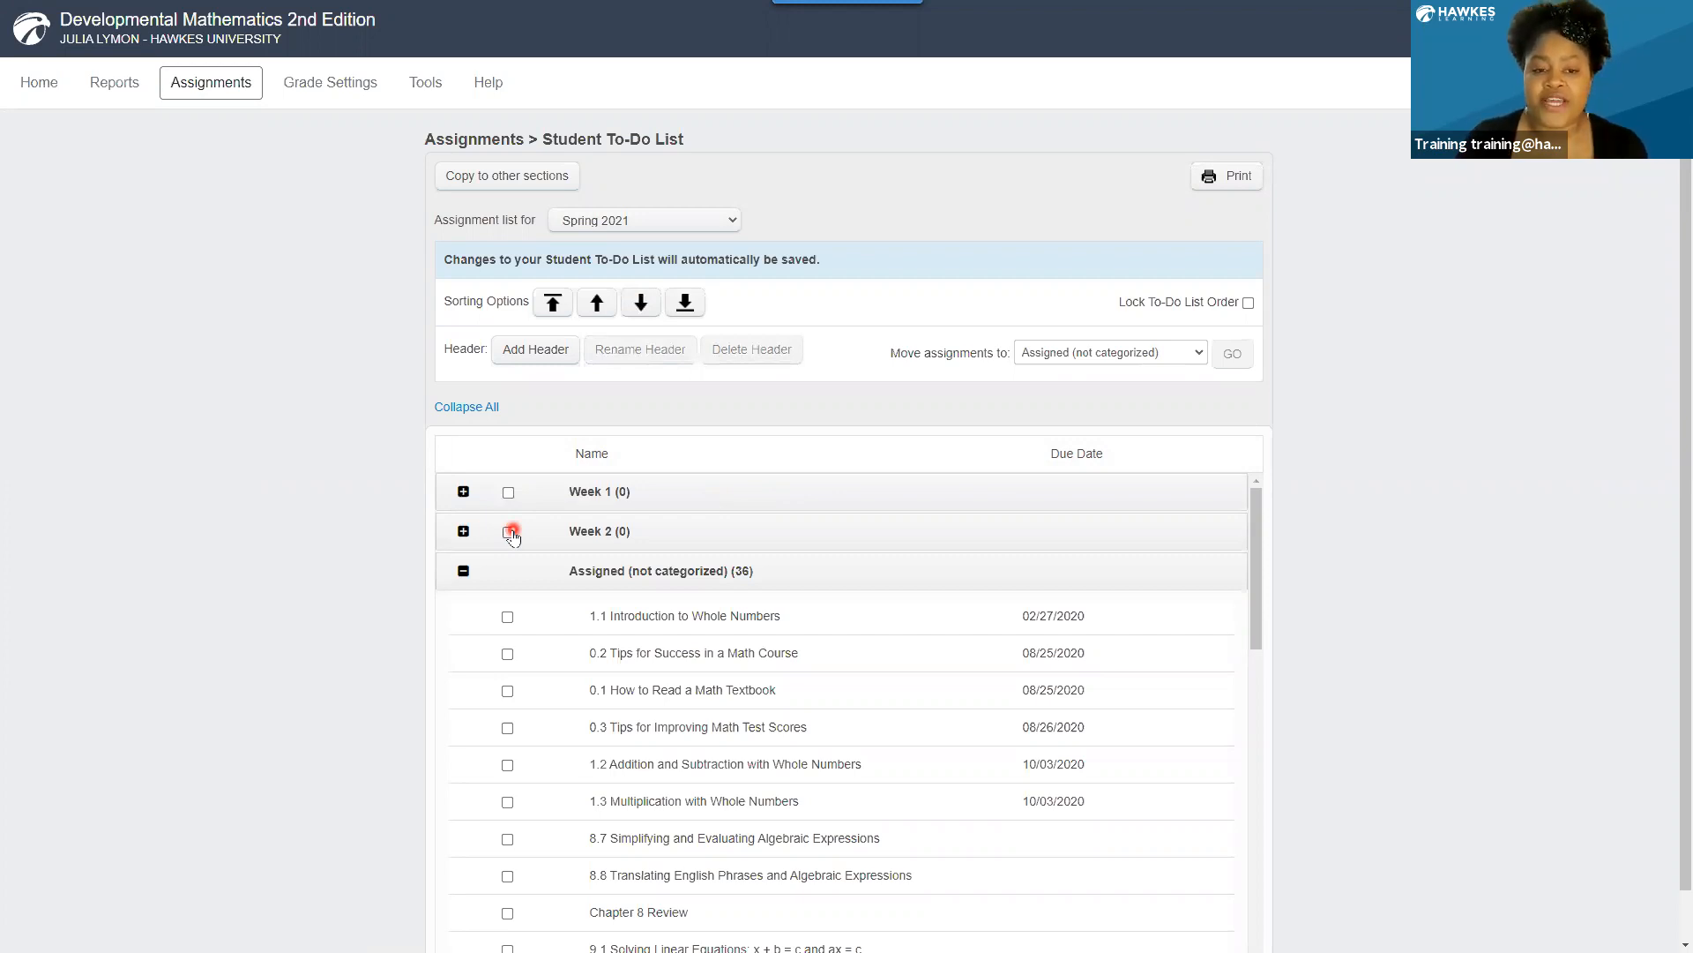
Move assignments 0.1, 0.2 and 0.3 from the uncategorized group to the Week 1 header.
click(520, 630)
click(508, 655)
click(508, 690)
click(506, 728)
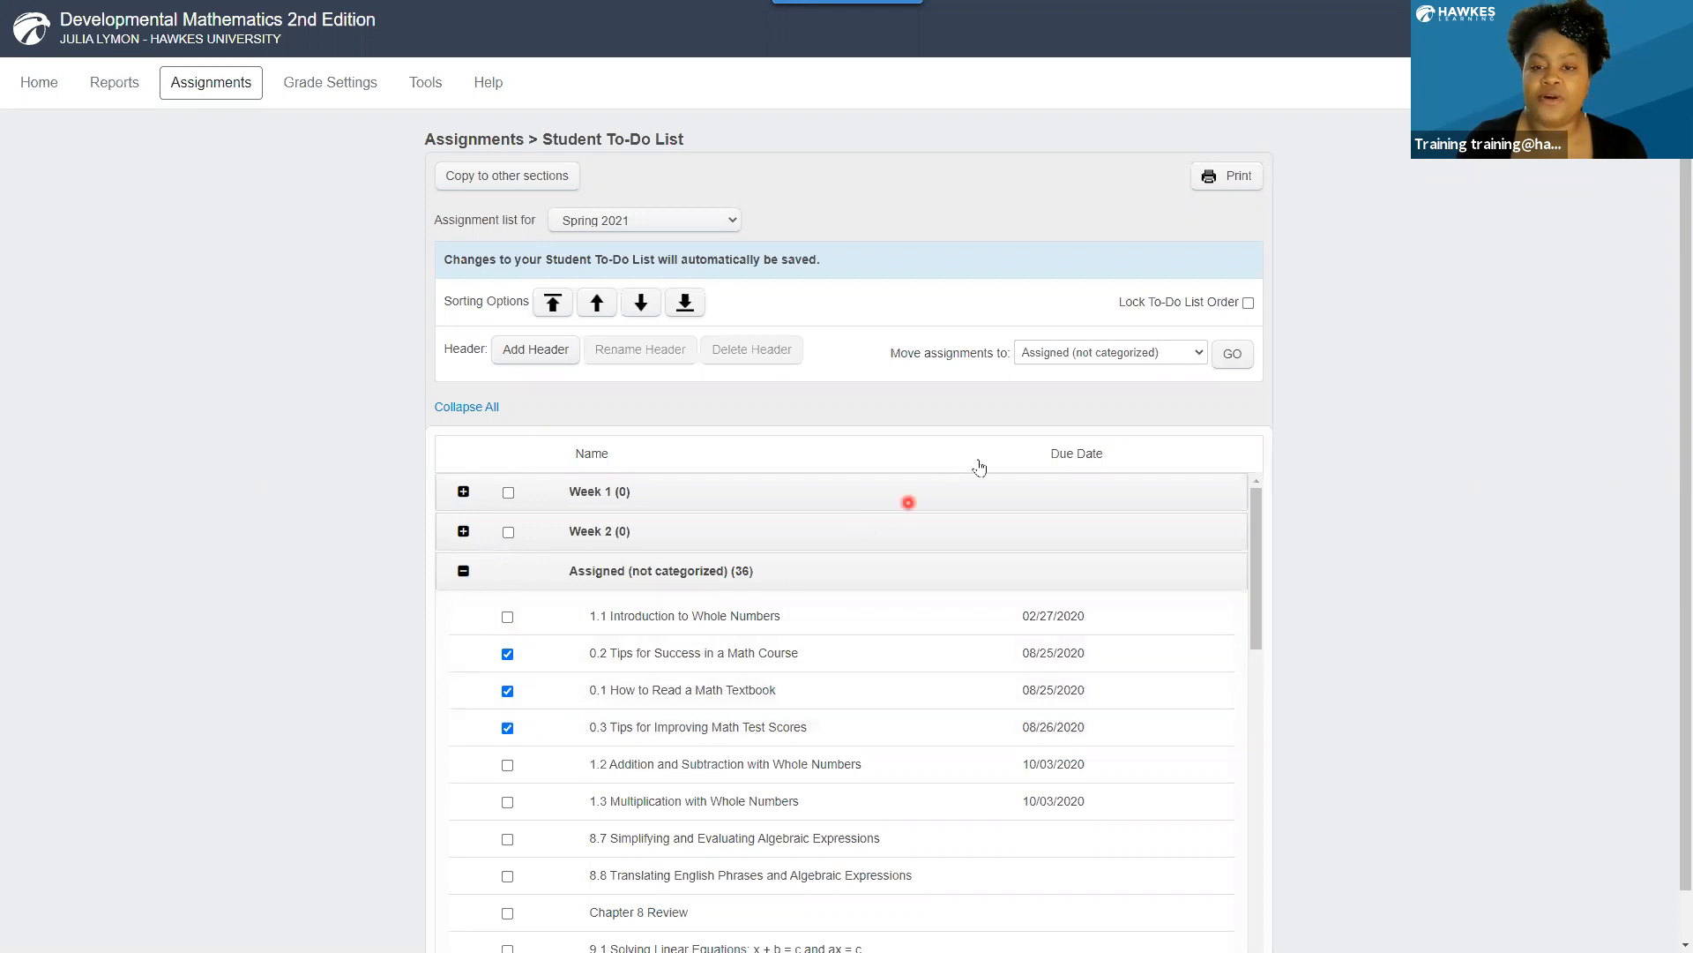
click(1066, 355)
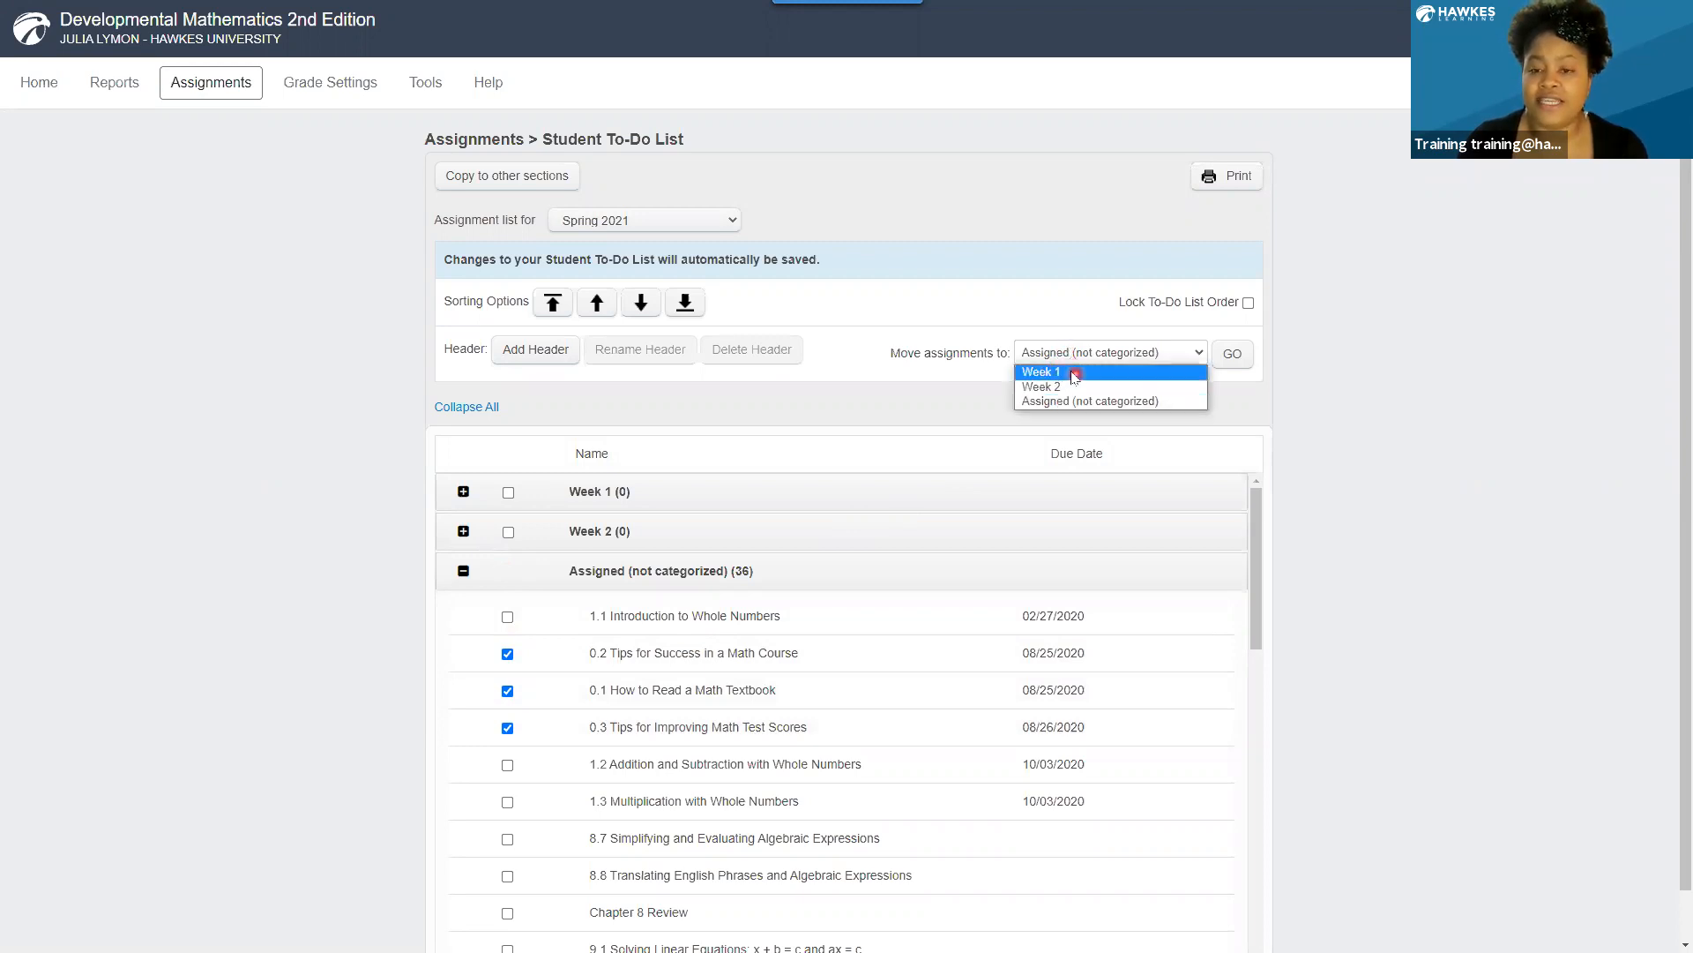
click(1079, 374)
click(1241, 358)
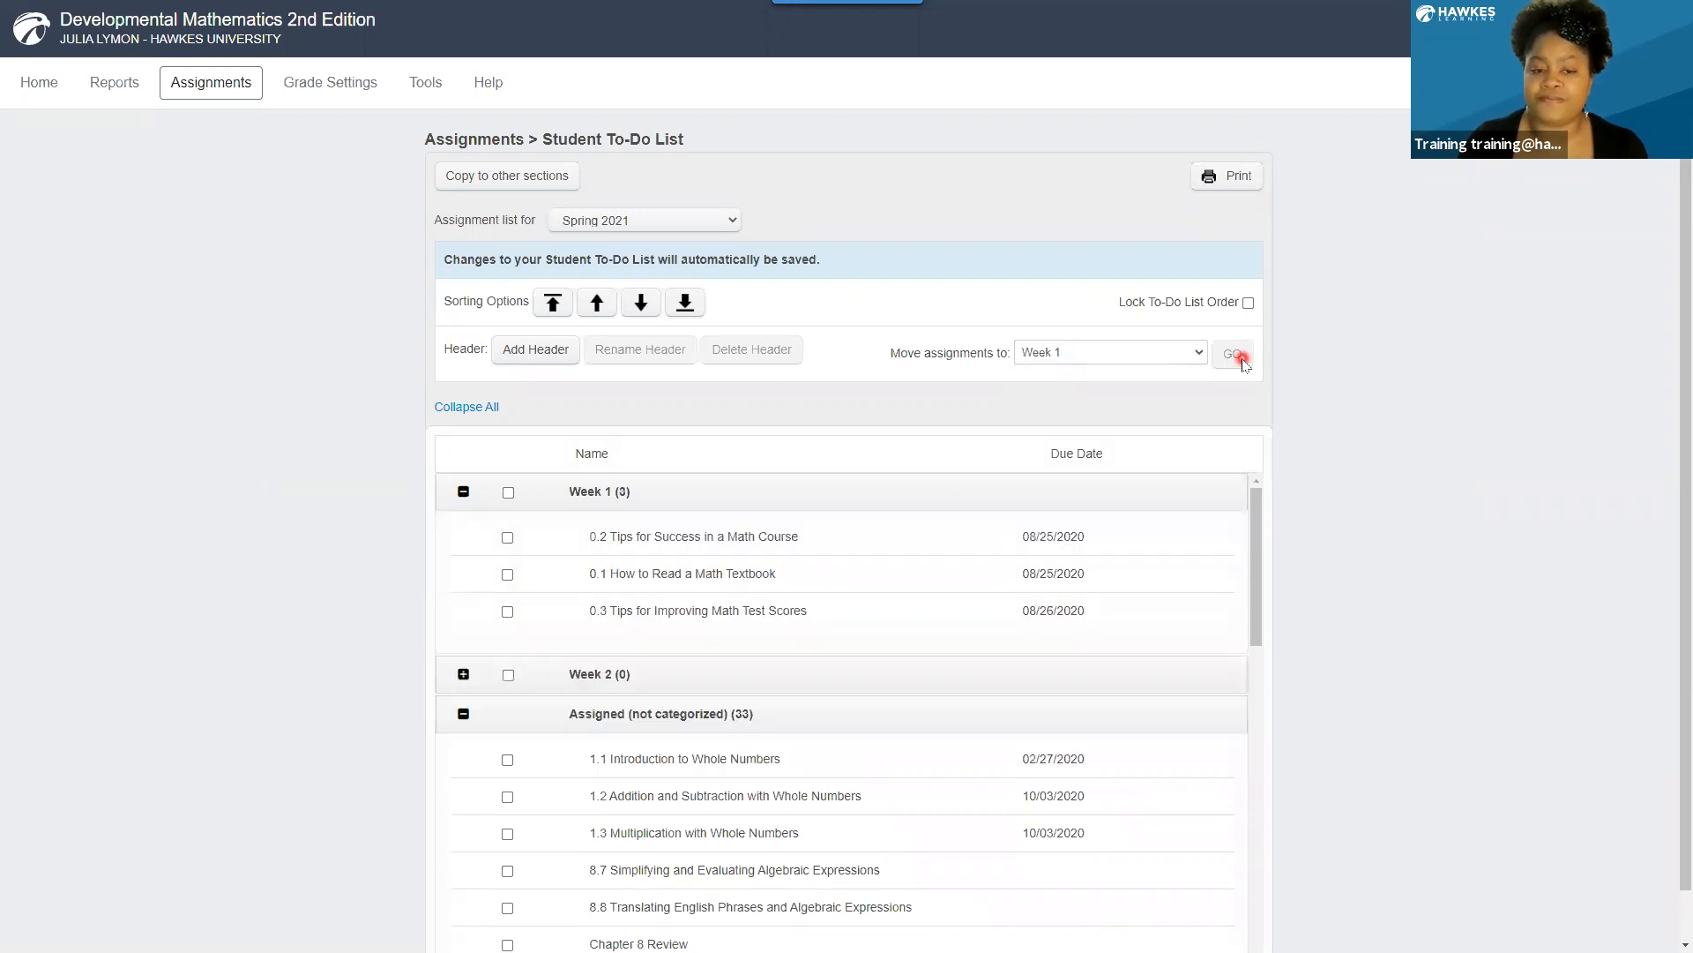
Move assignments 1.1, 1.2 and 1.3 on whole numbers from the uncategorized group to the Week 2 header.
click(508, 760)
click(508, 798)
click(507, 833)
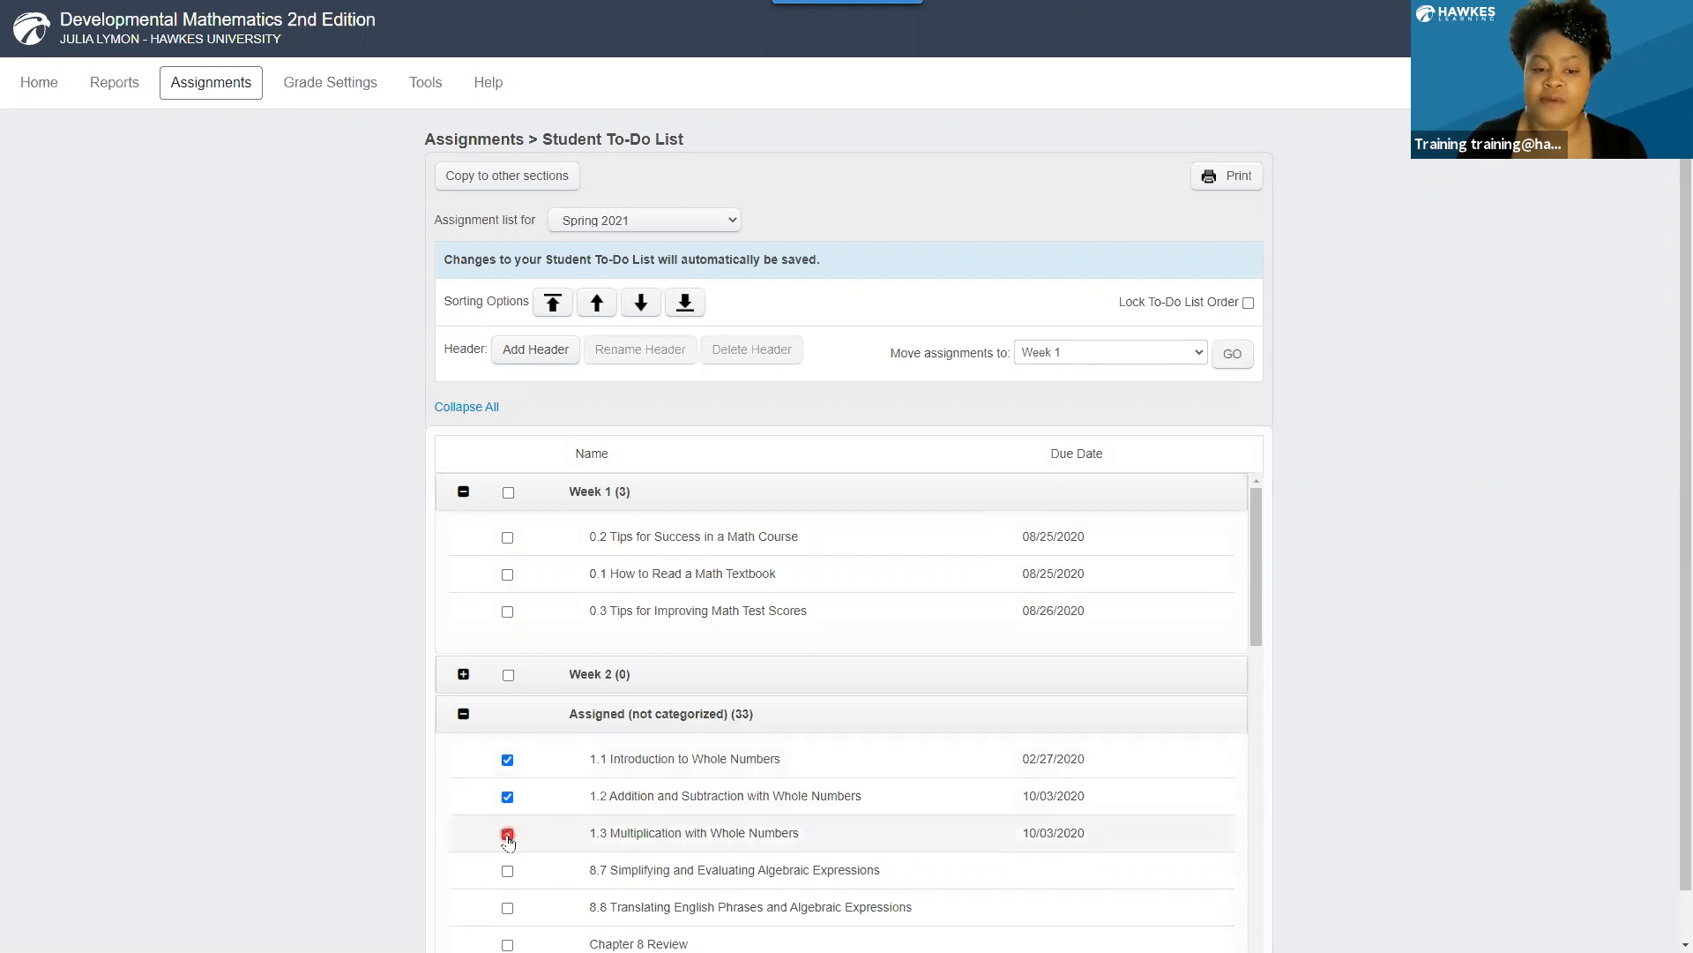
click(1081, 357)
click(1076, 382)
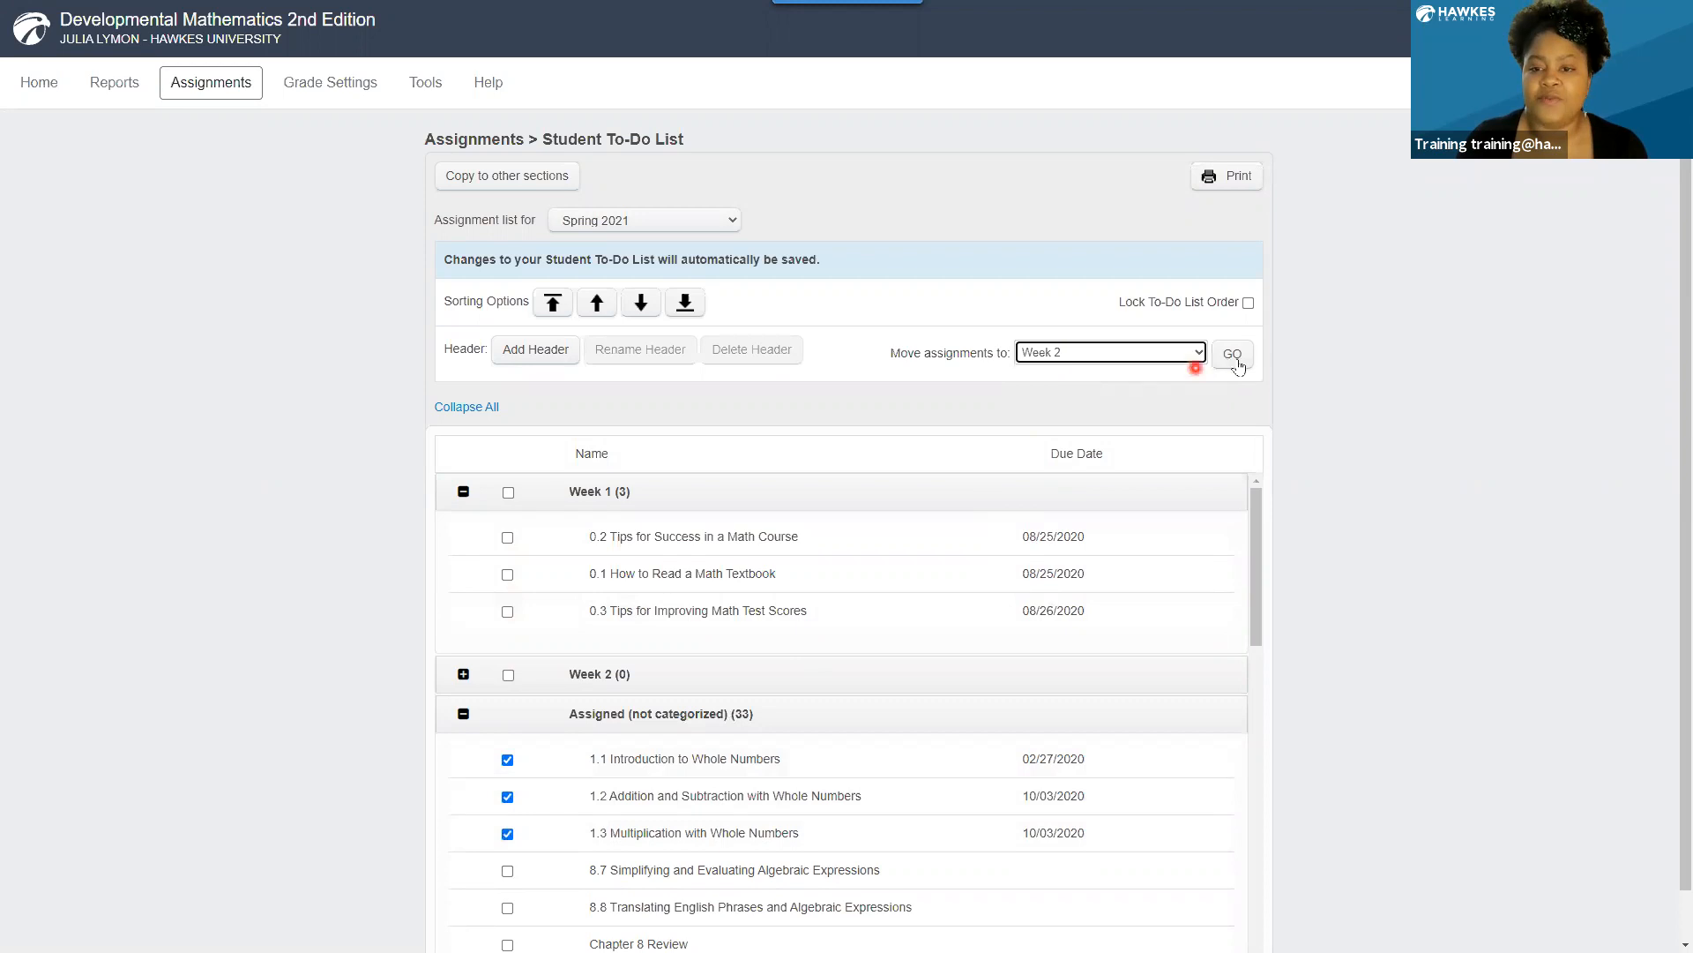
click(1234, 358)
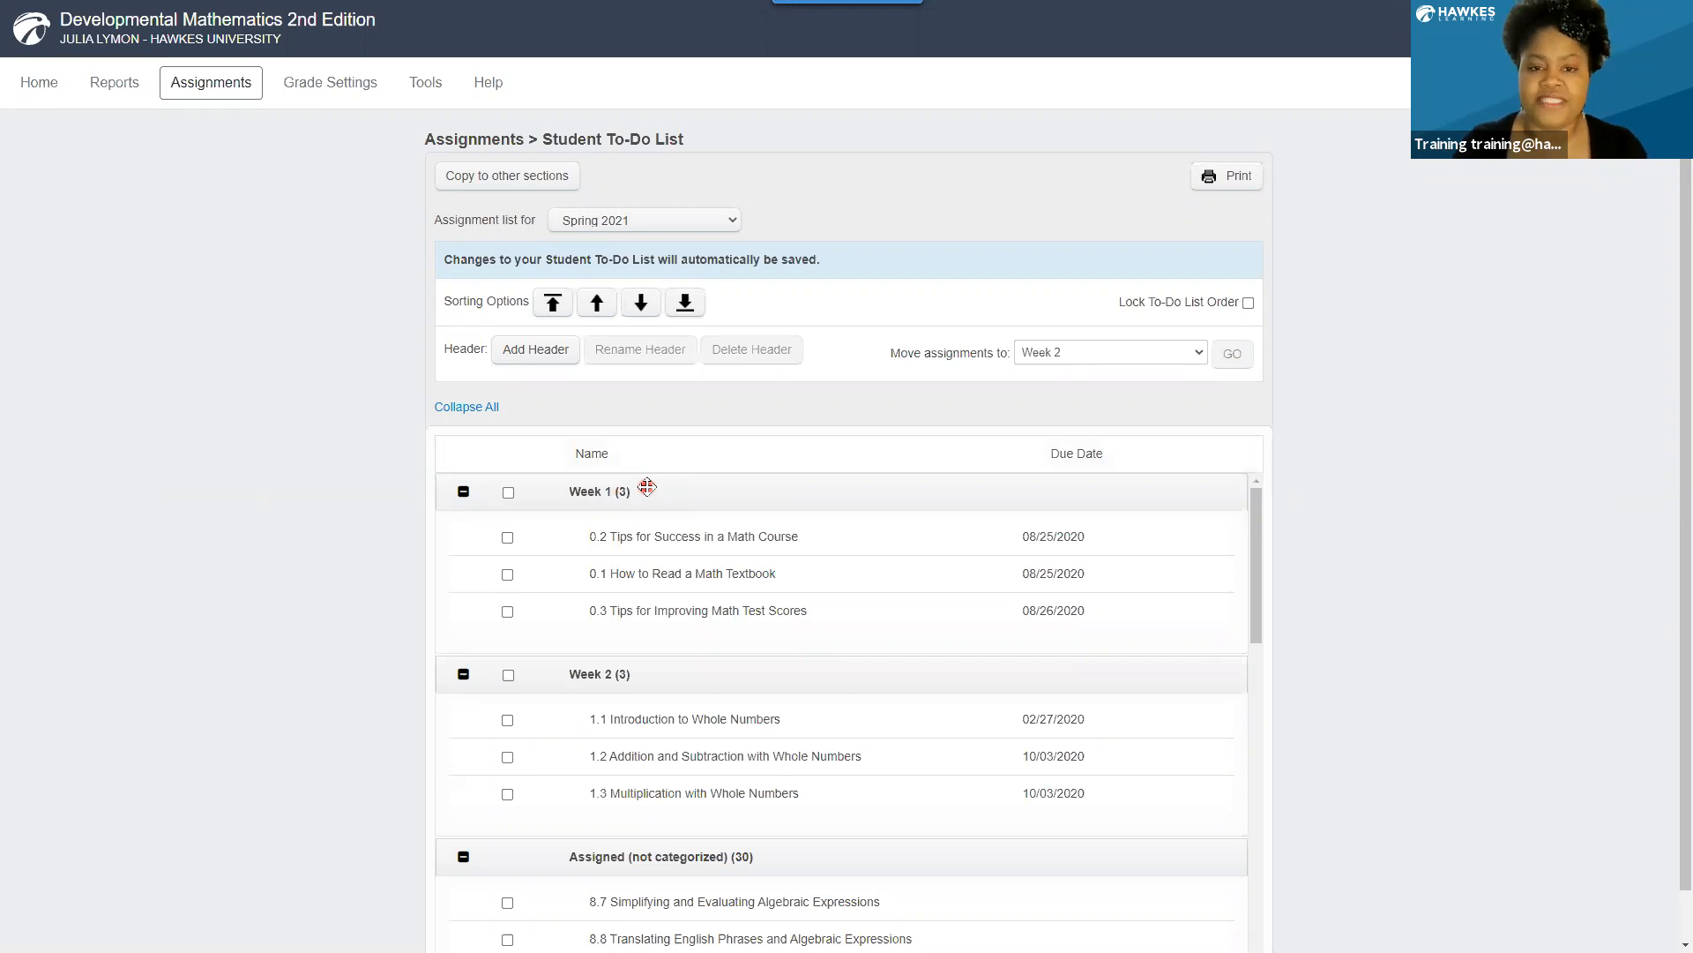
click(508, 493)
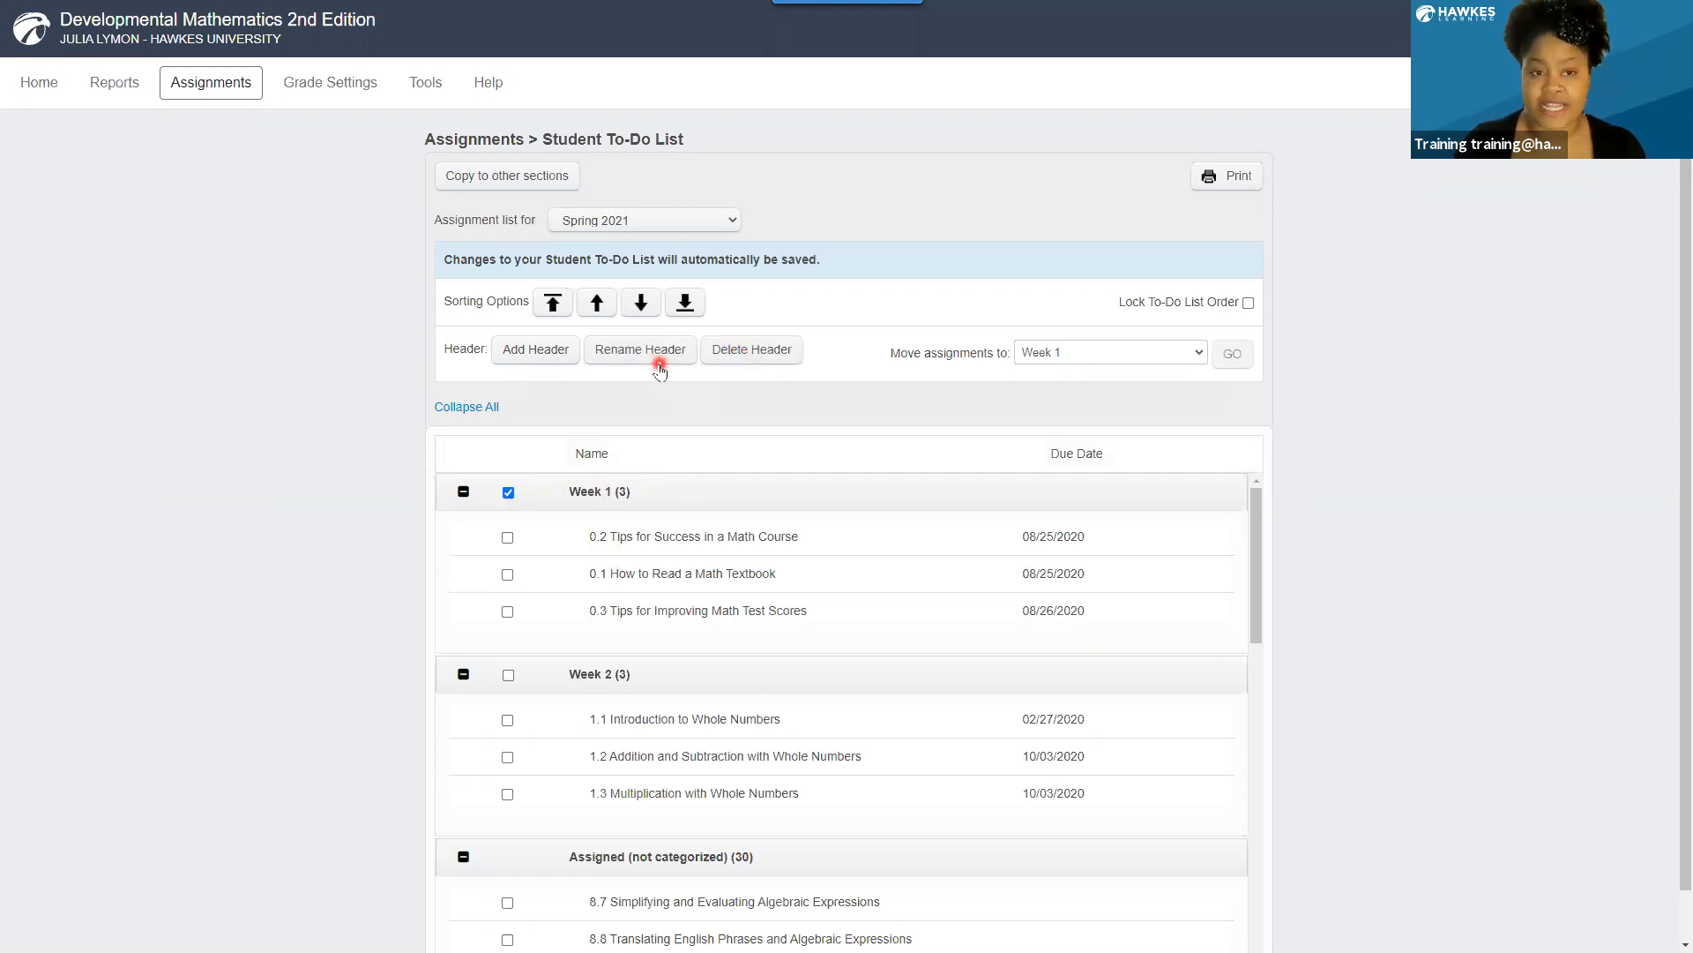
click(510, 493)
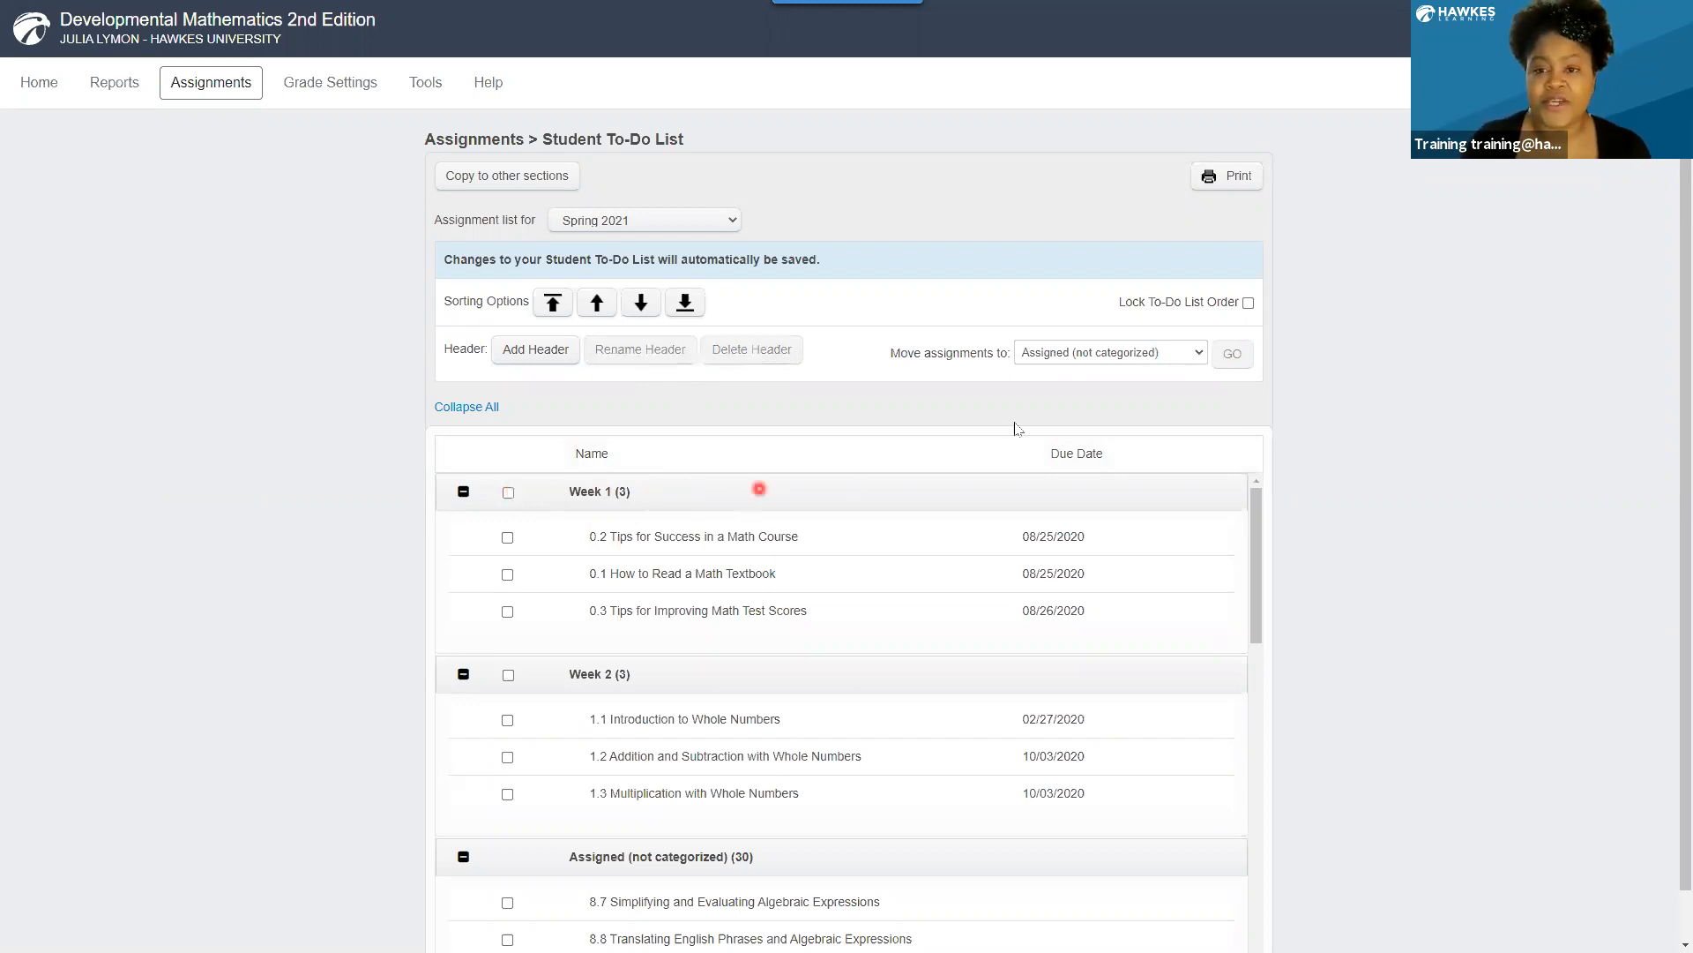
Lock the to-do list order and copy the custom list order to the Fall 2020 section.
click(1243, 306)
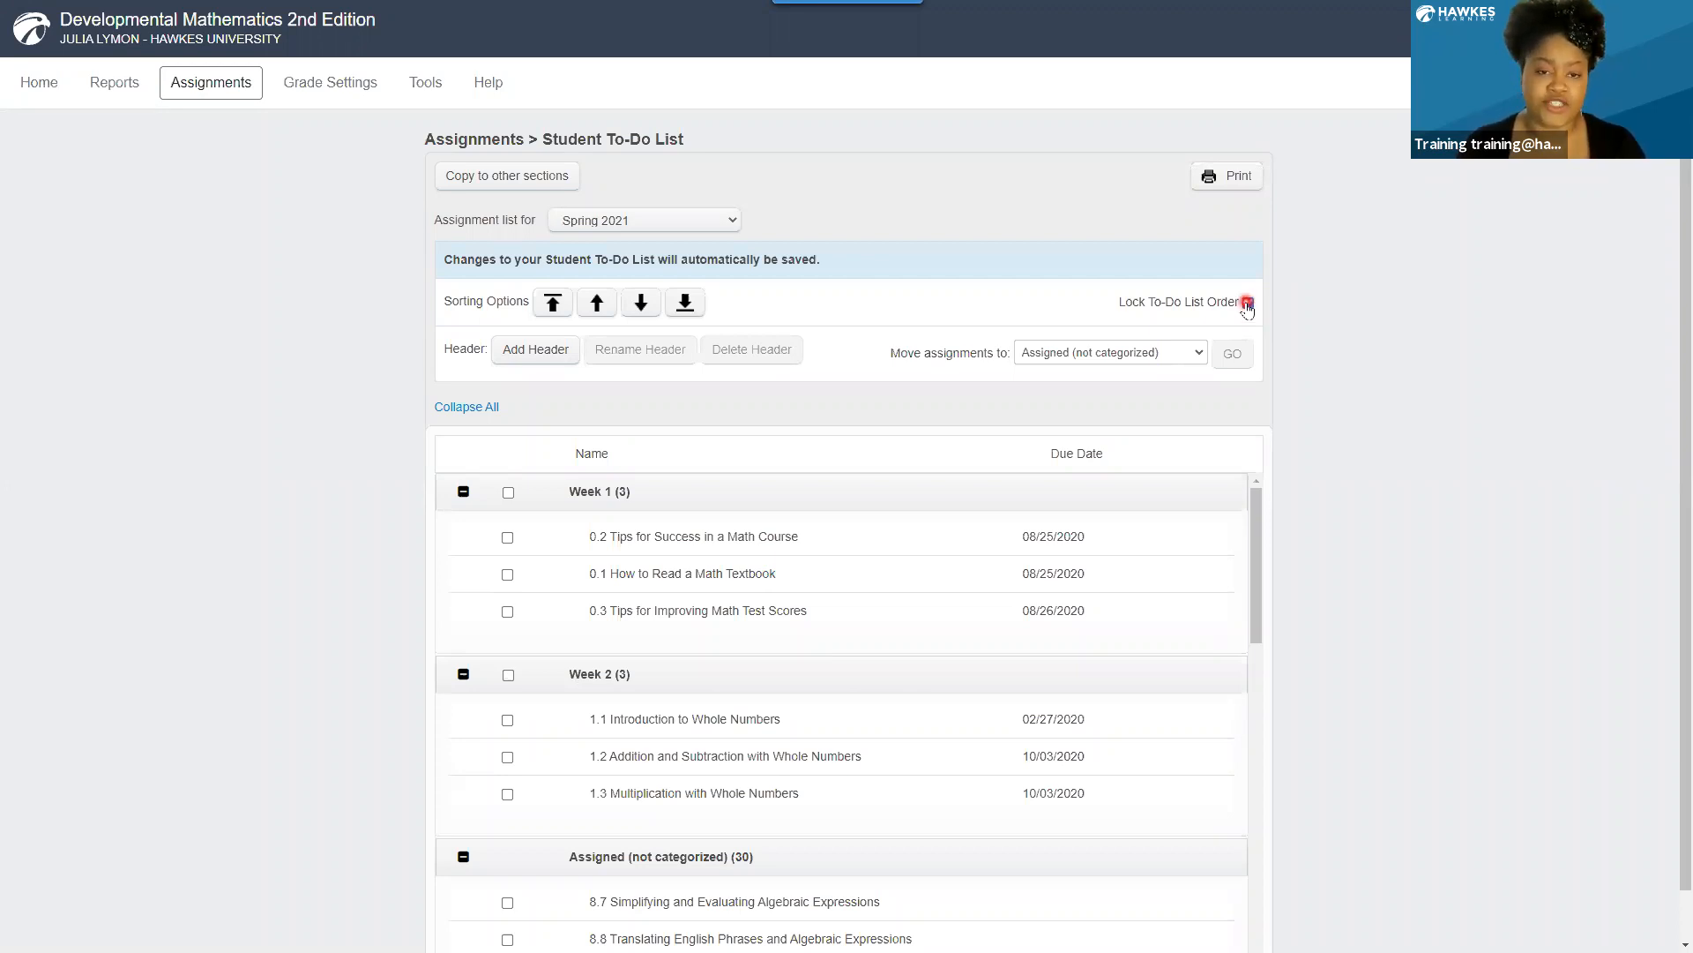
click(1246, 304)
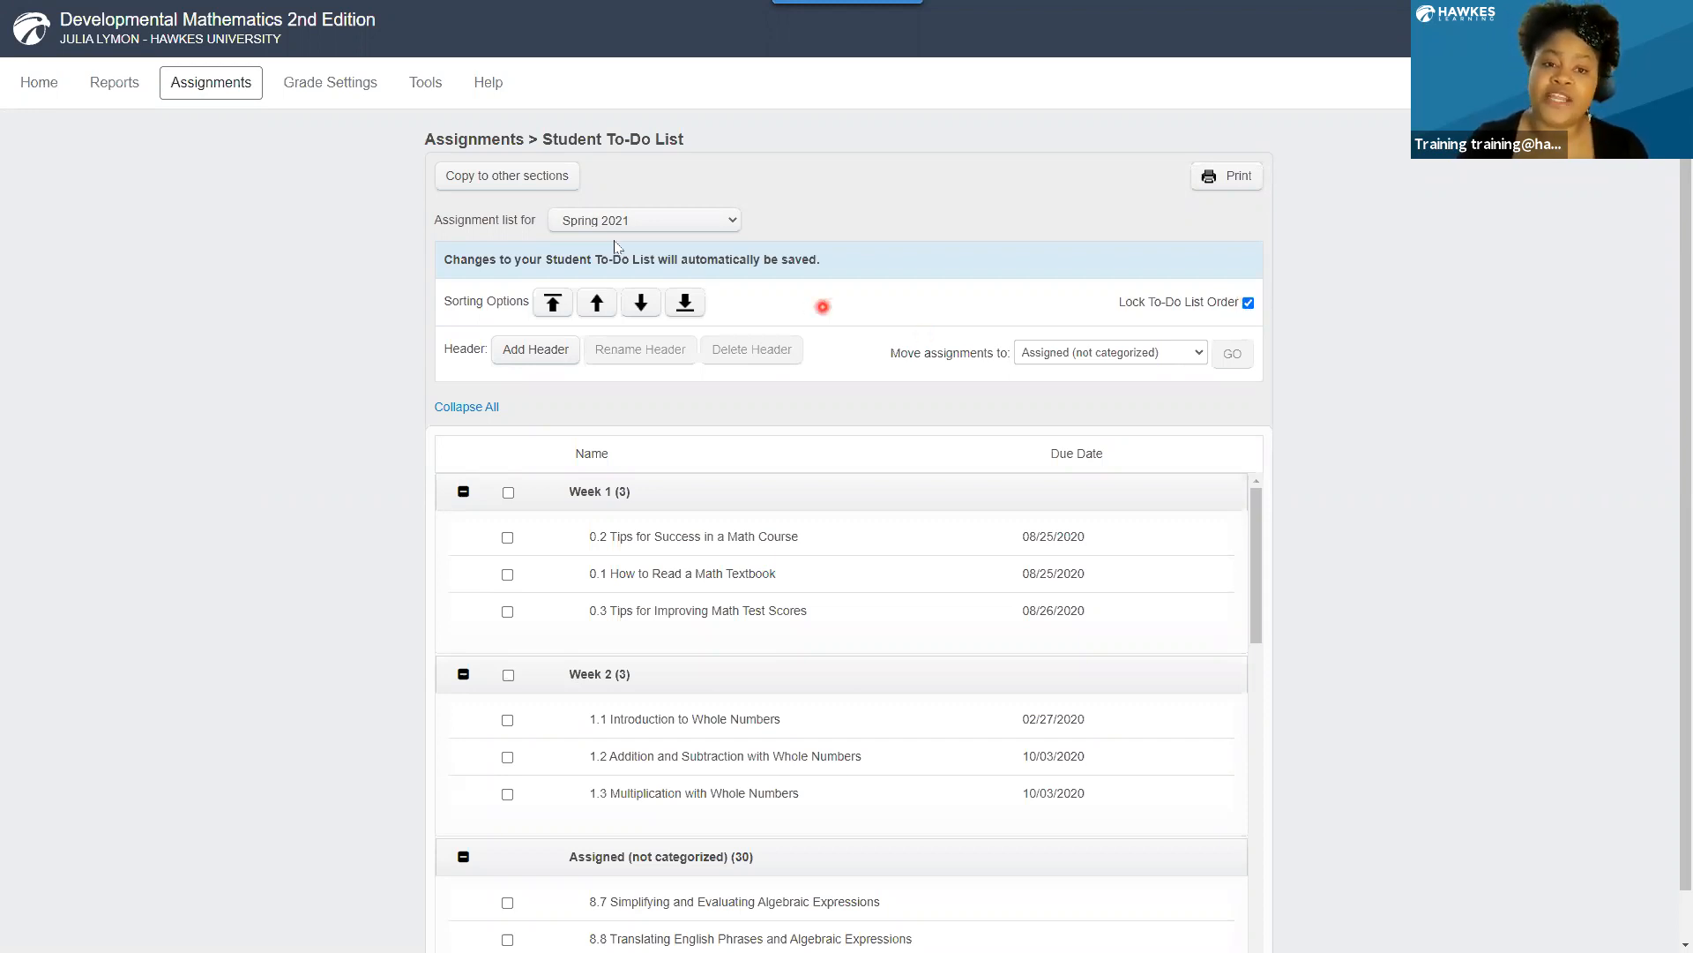
click(510, 184)
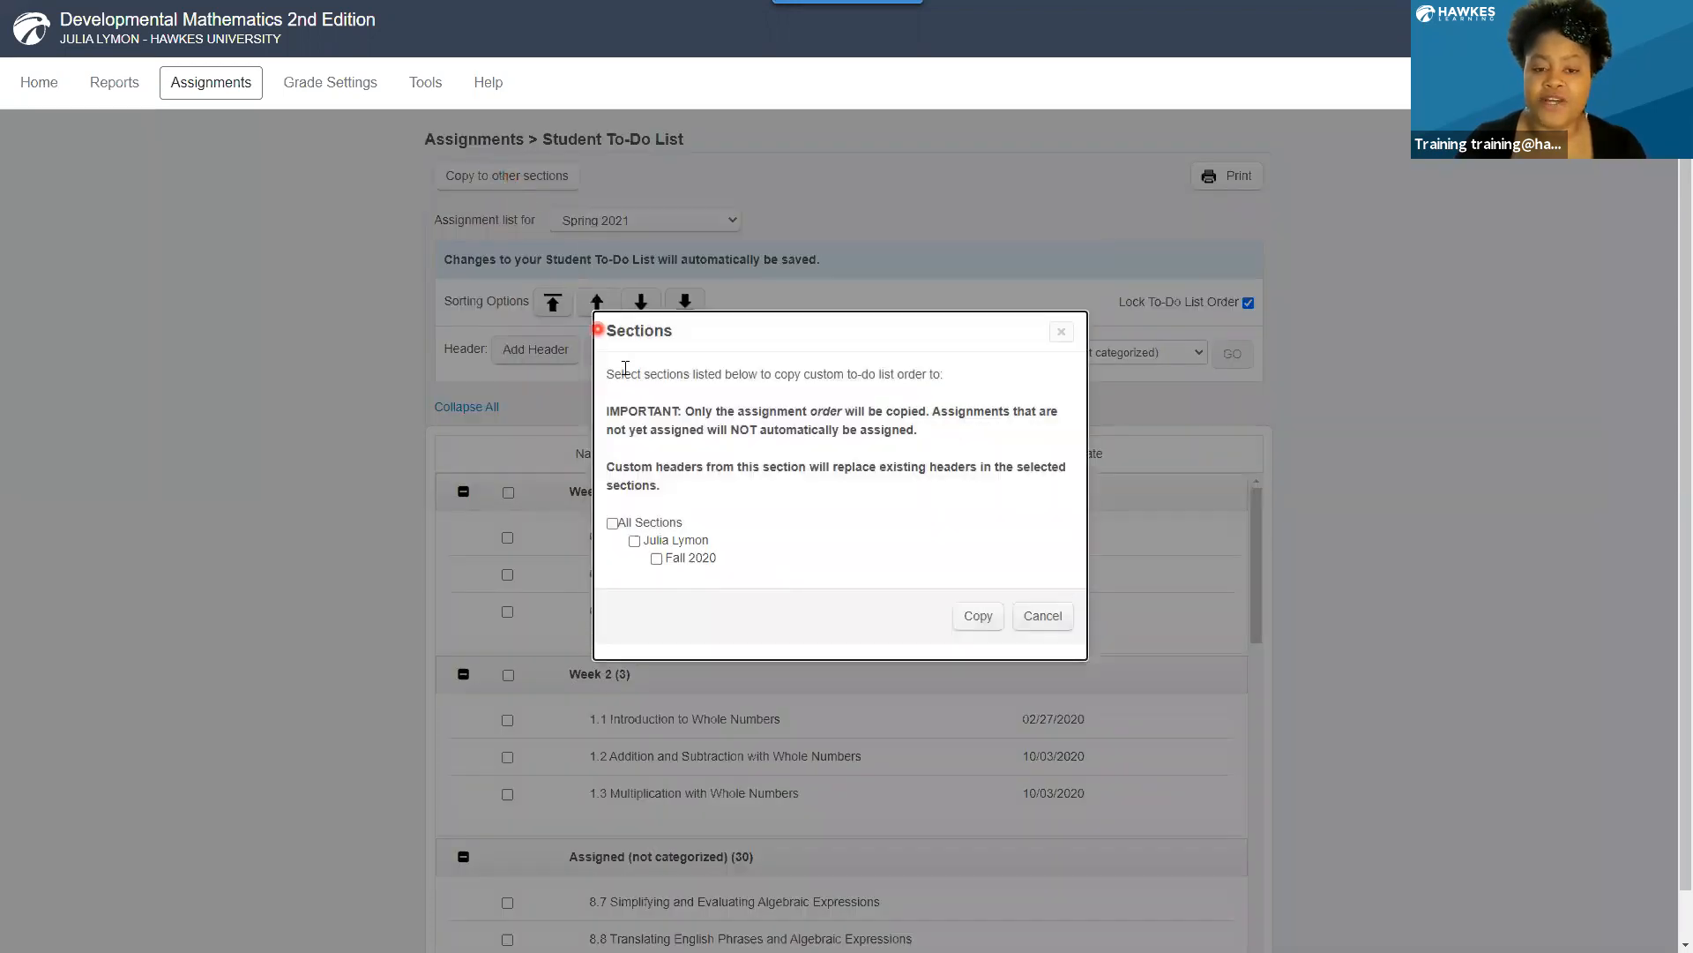
click(657, 559)
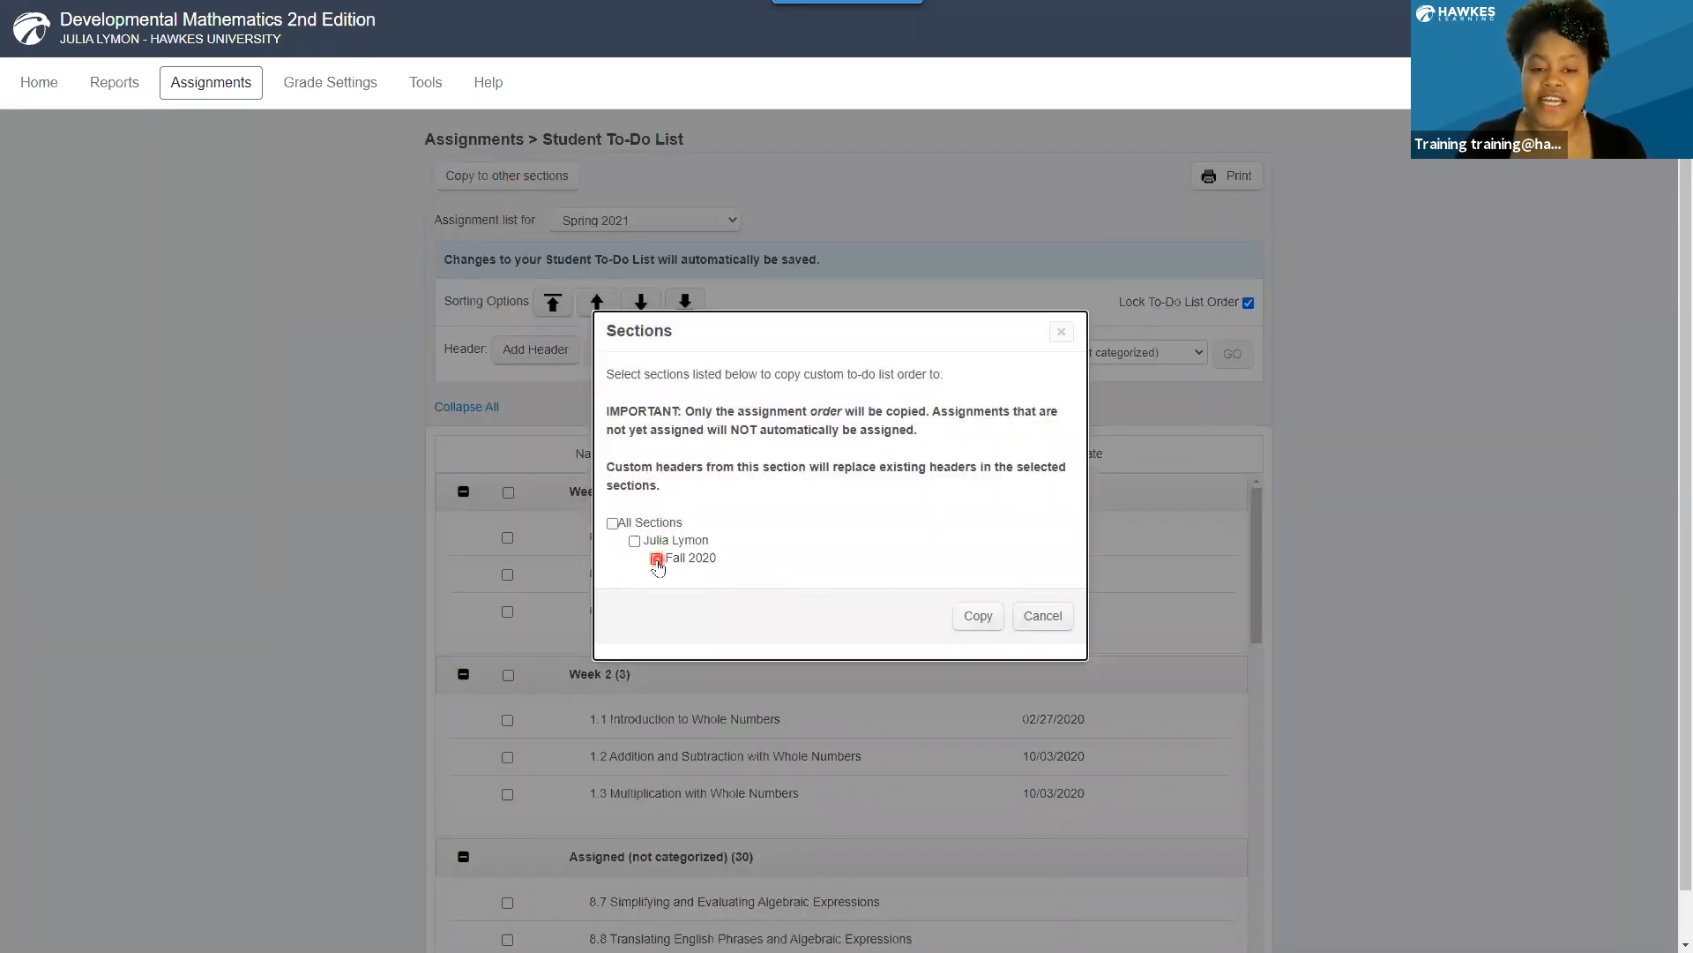
click(992, 620)
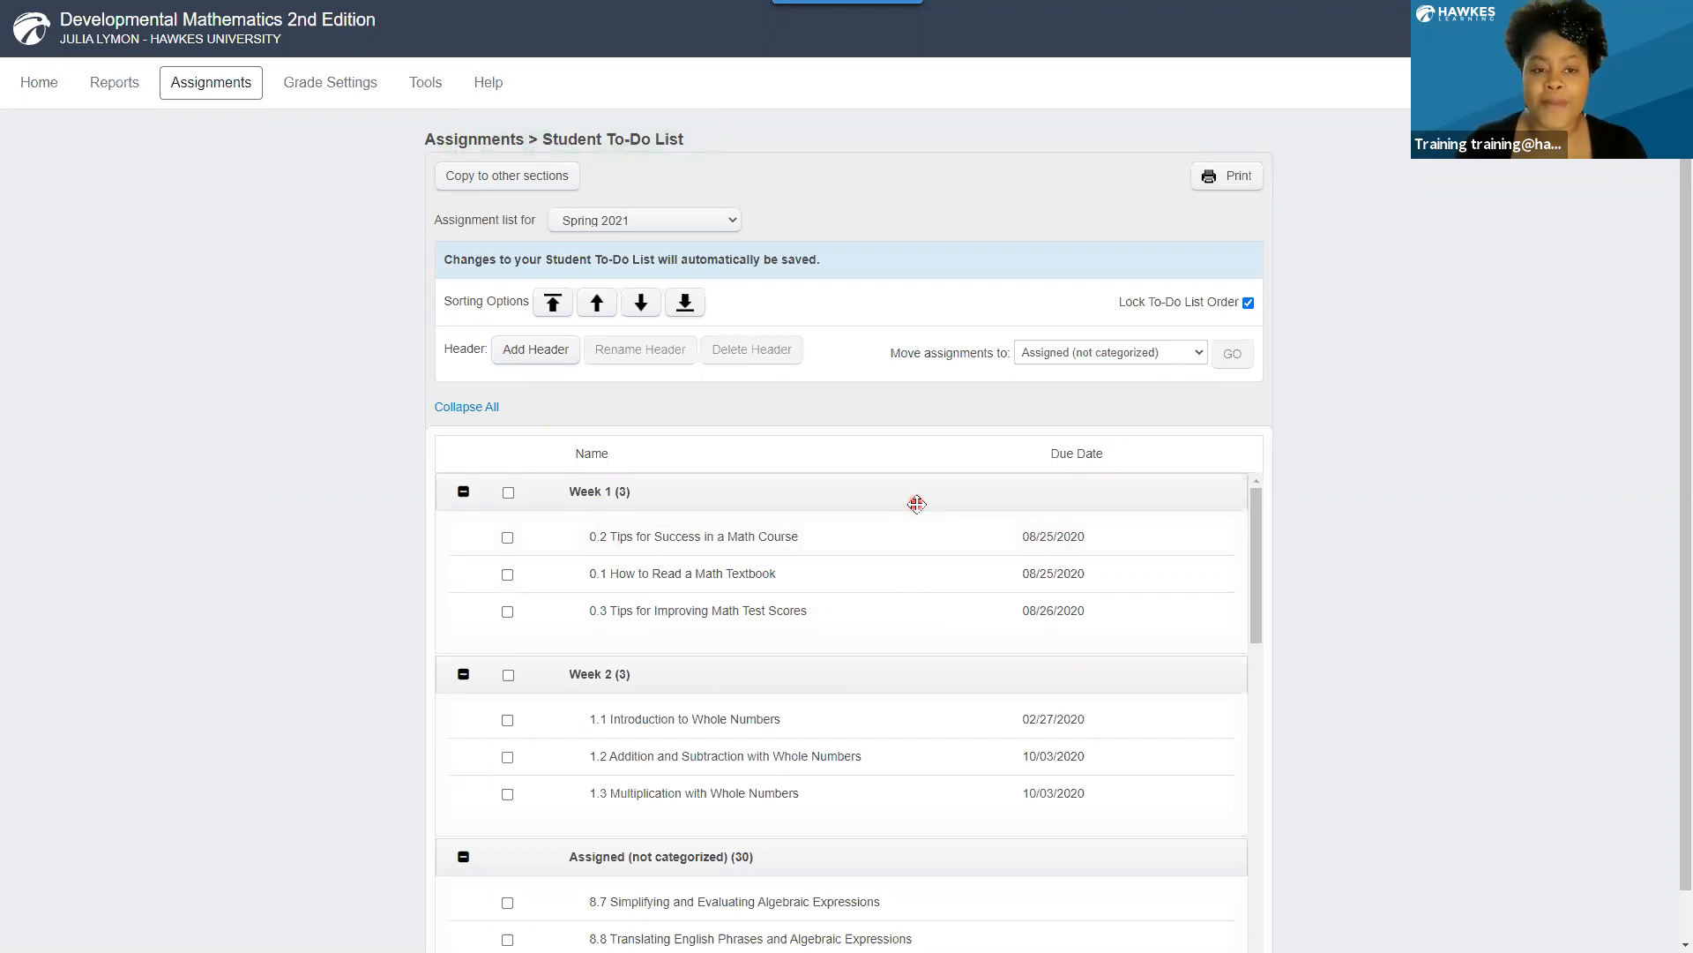
In the Spring 2021 section's curriculum, set the unsuccessful Certify attempts allowed before requiring Practice to 0.
click(230, 94)
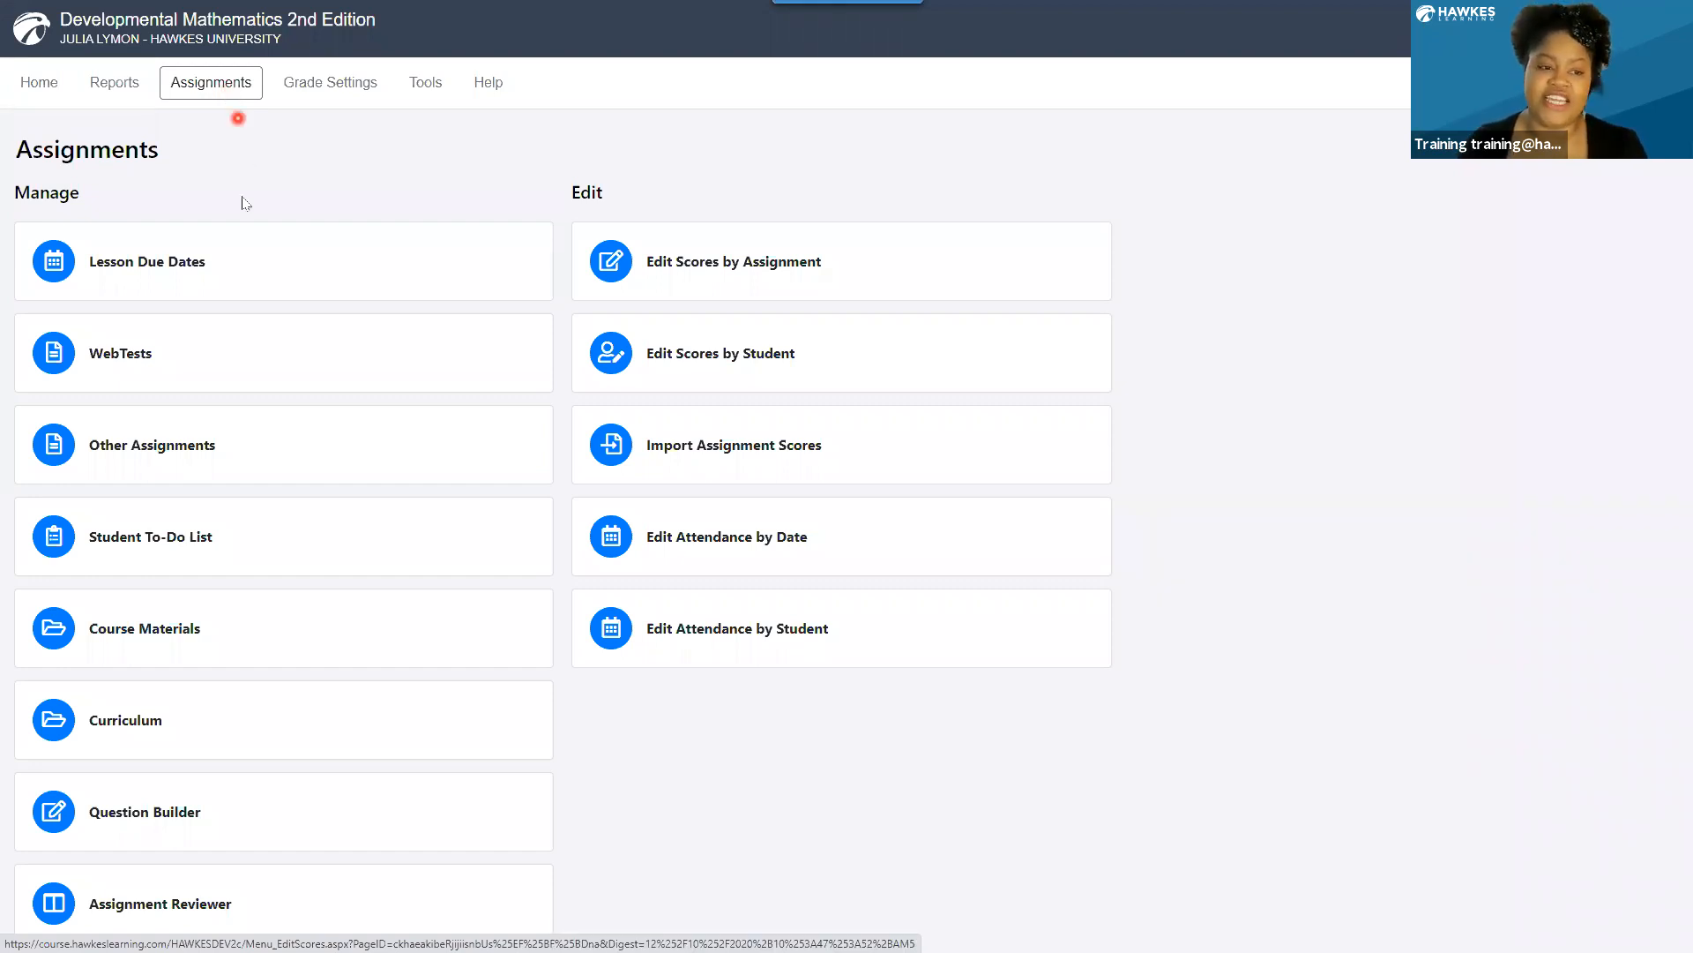
click(216, 716)
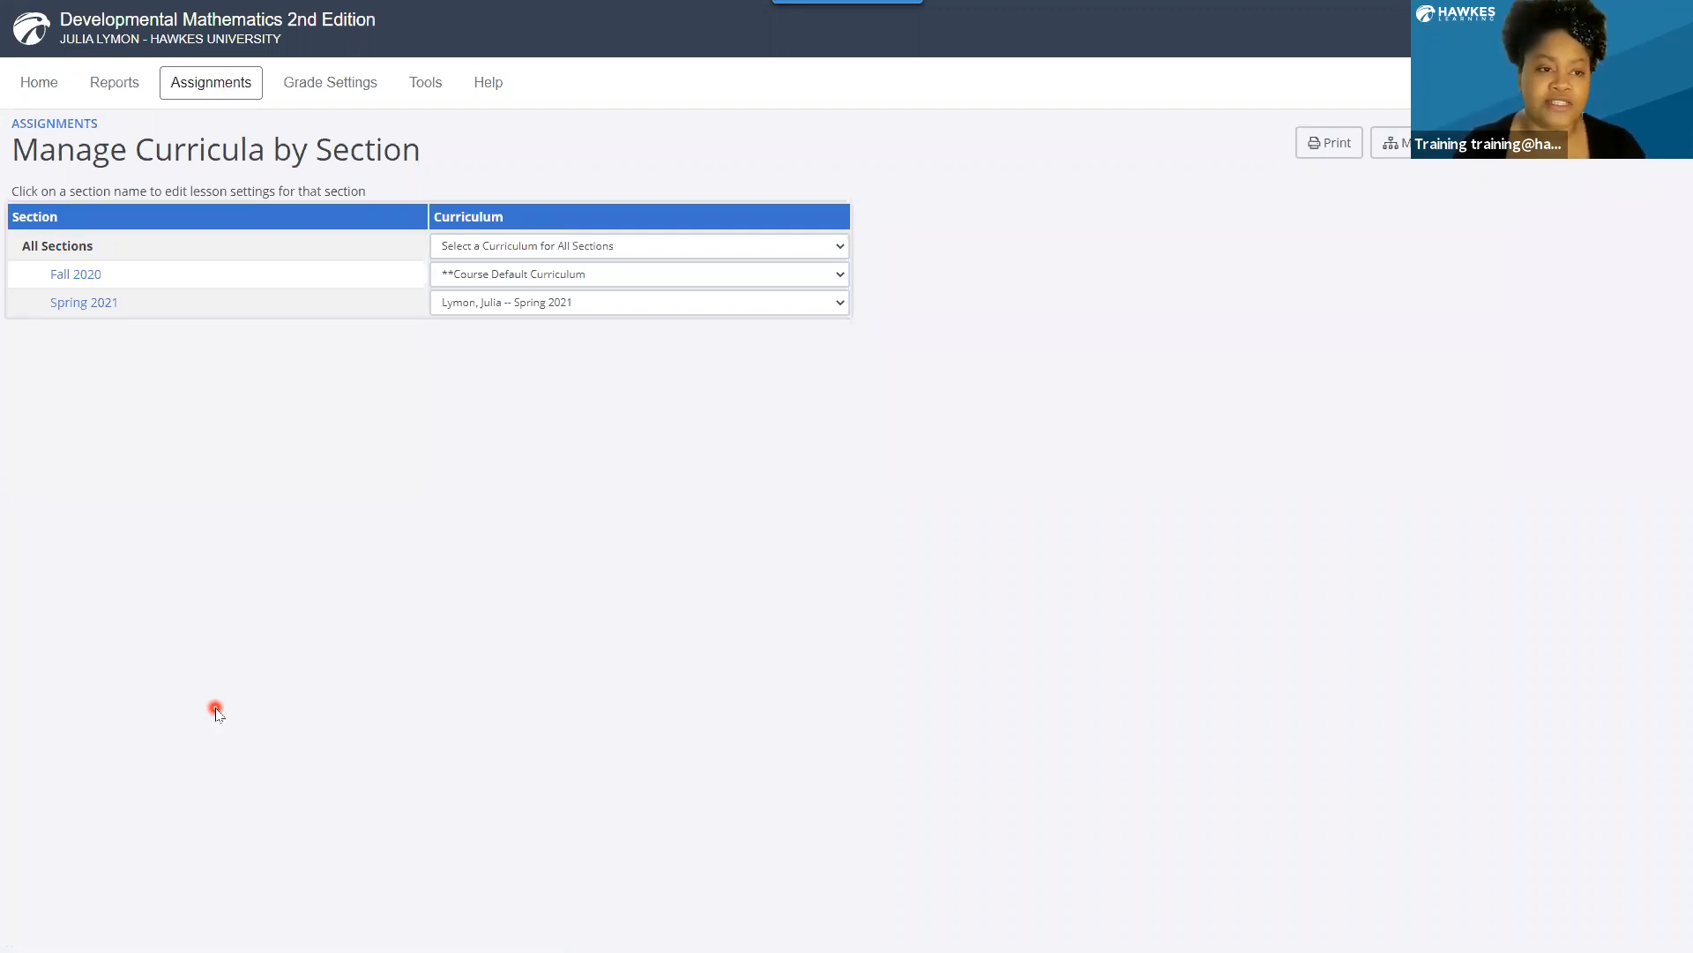
click(83, 303)
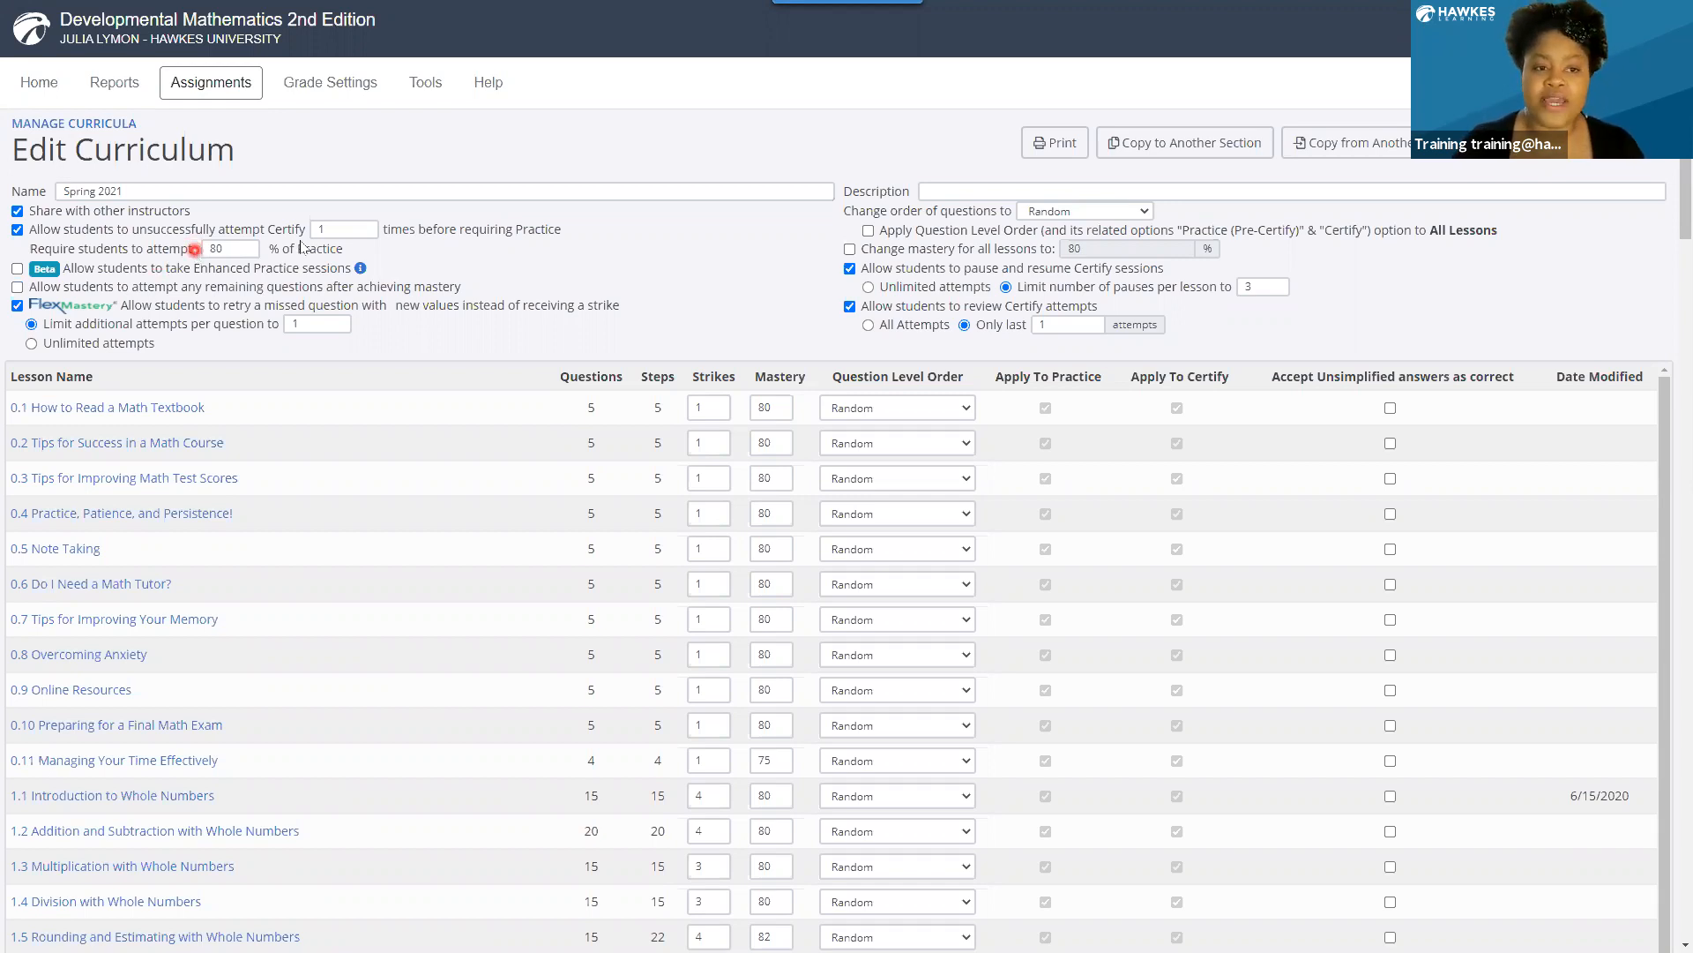
drag(332, 227, 311, 226)
text(0)
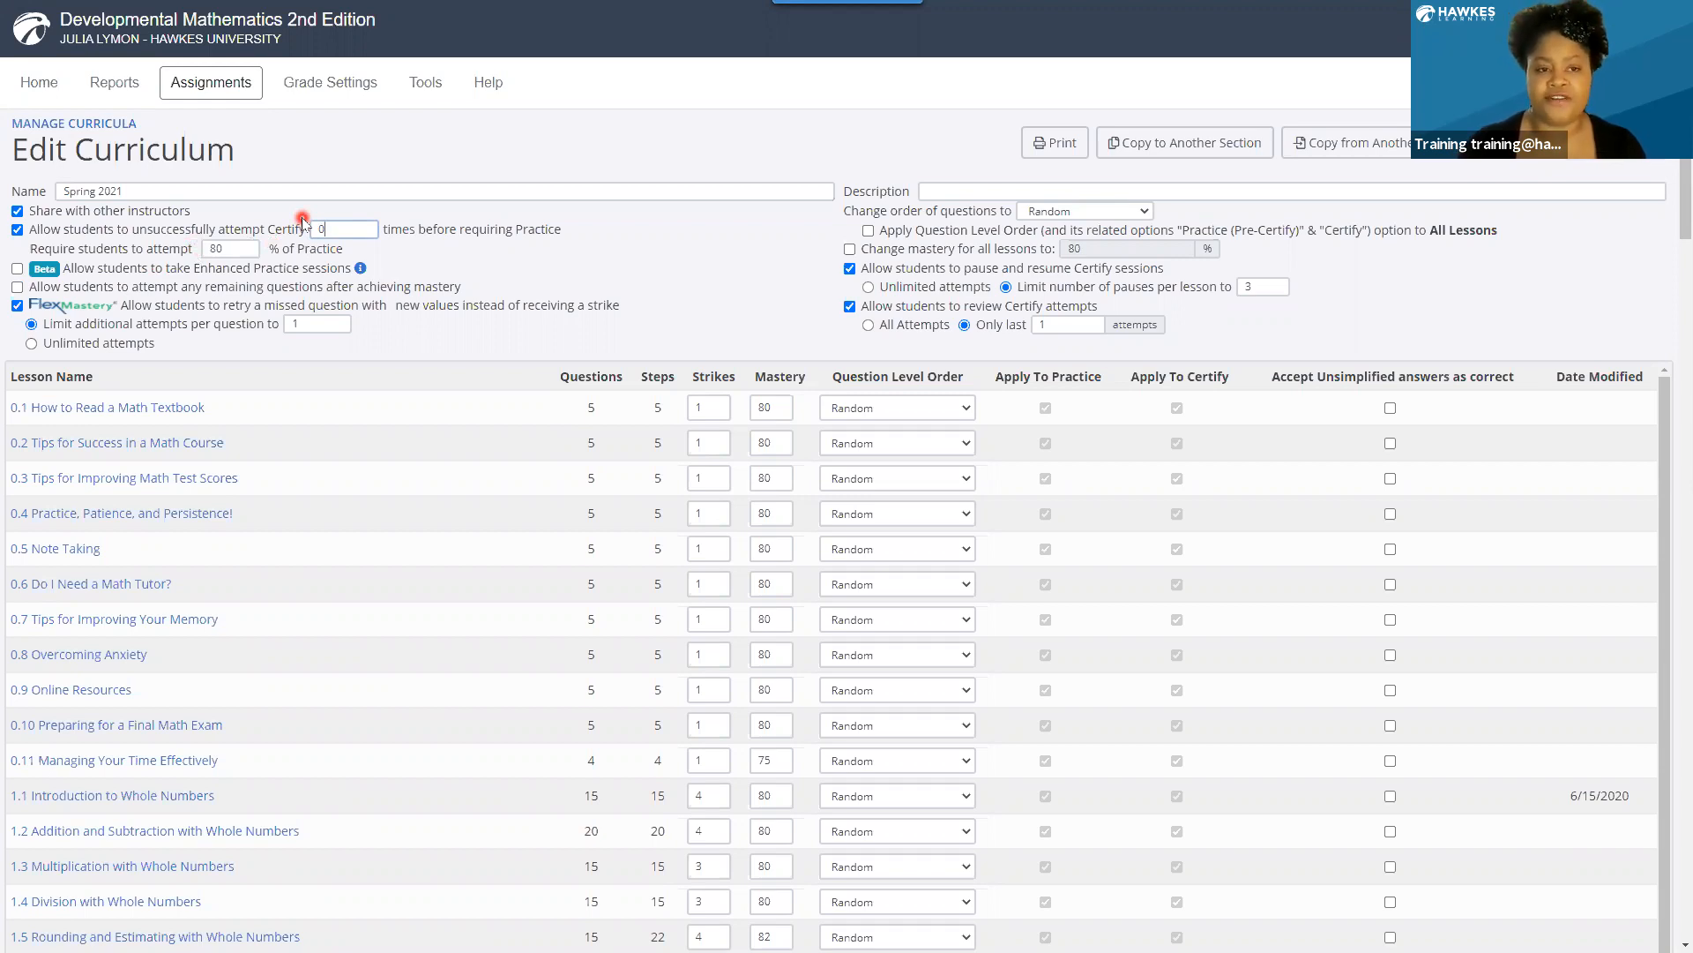
click(329, 233)
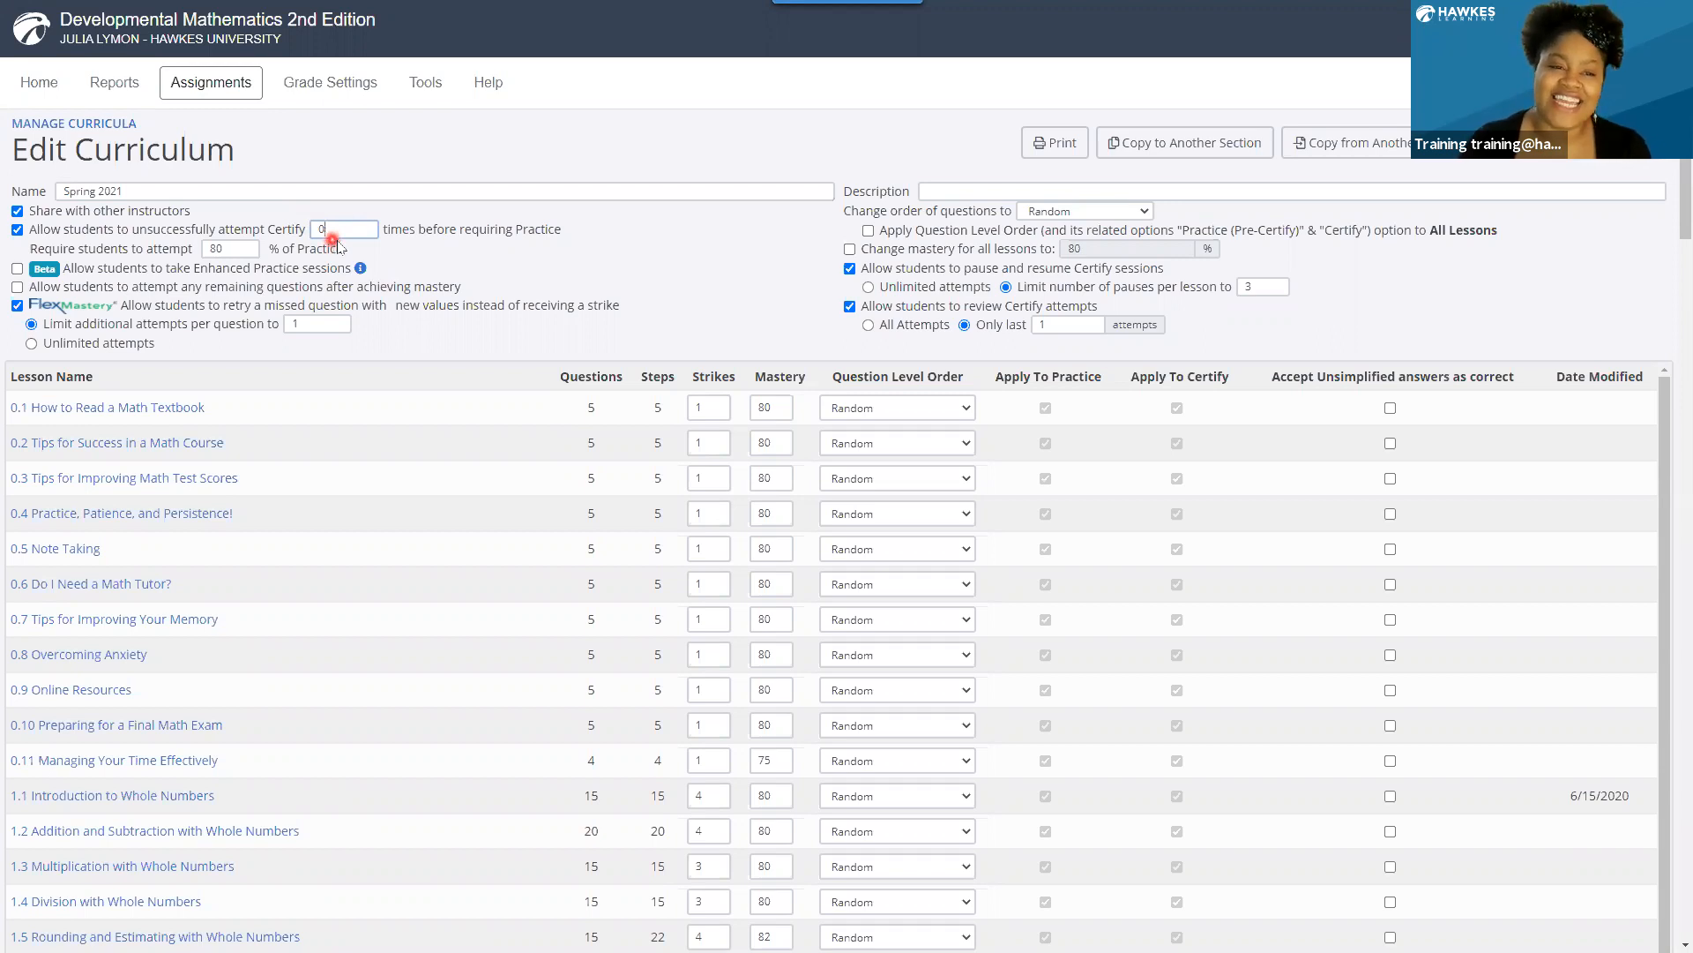
Allow students to take Enhanced Practice sessions, leaving attempts at remaining questions after mastery disallowed.
click(18, 269)
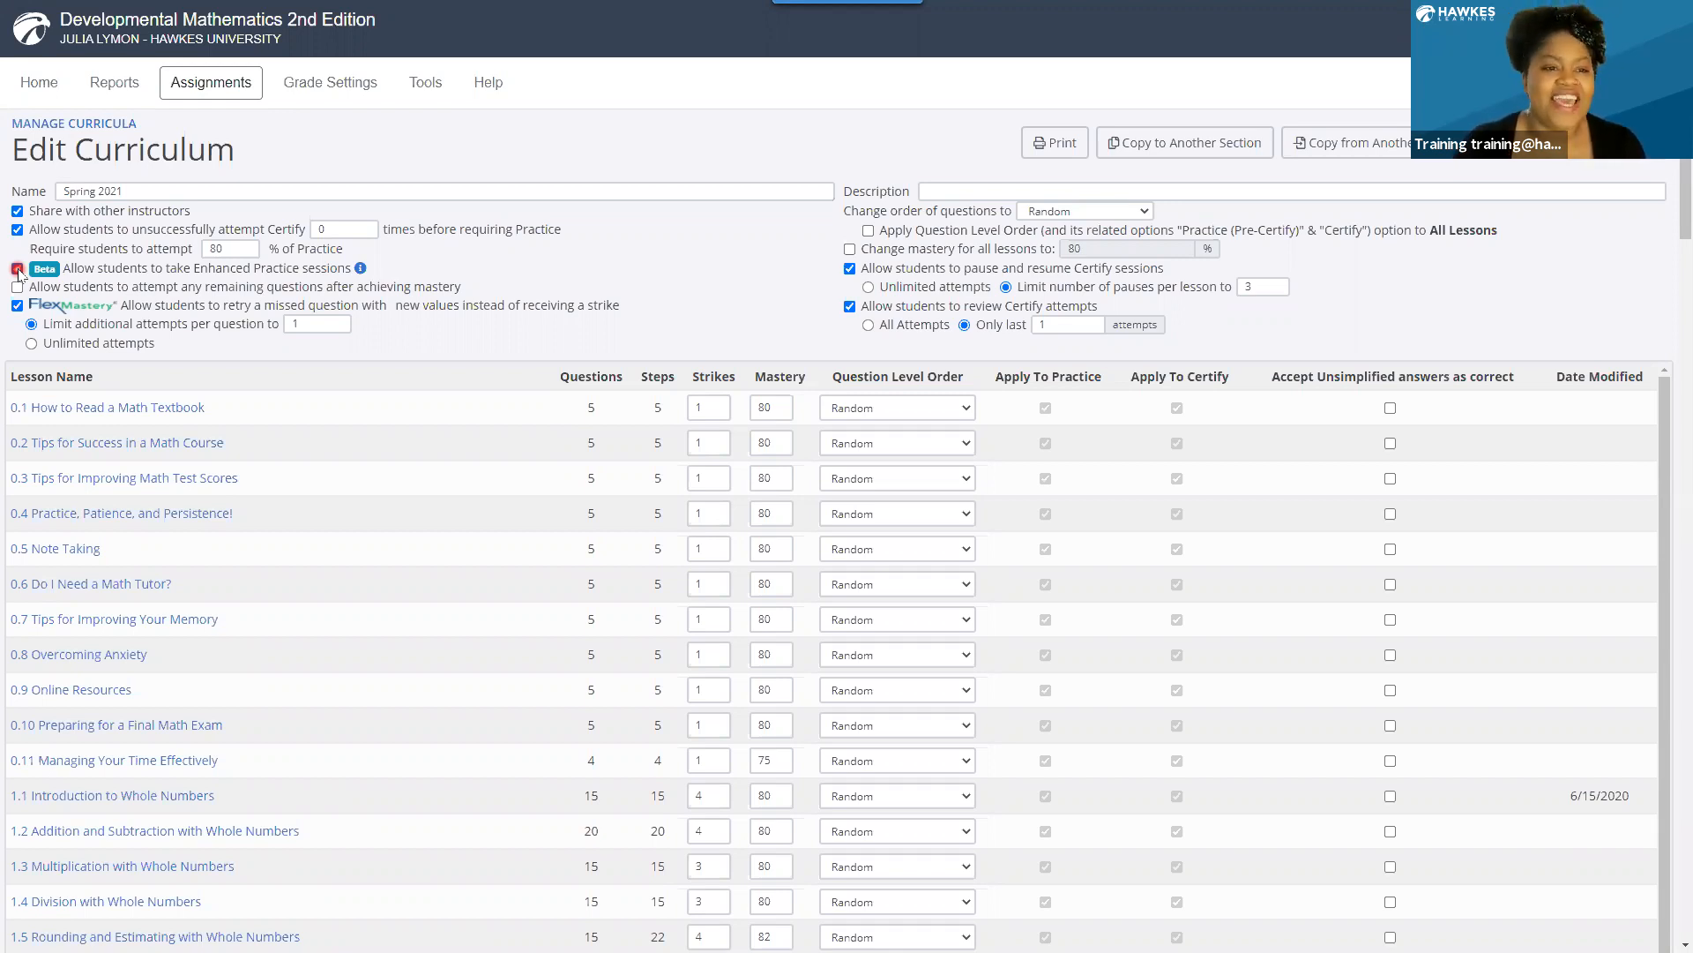
click(17, 268)
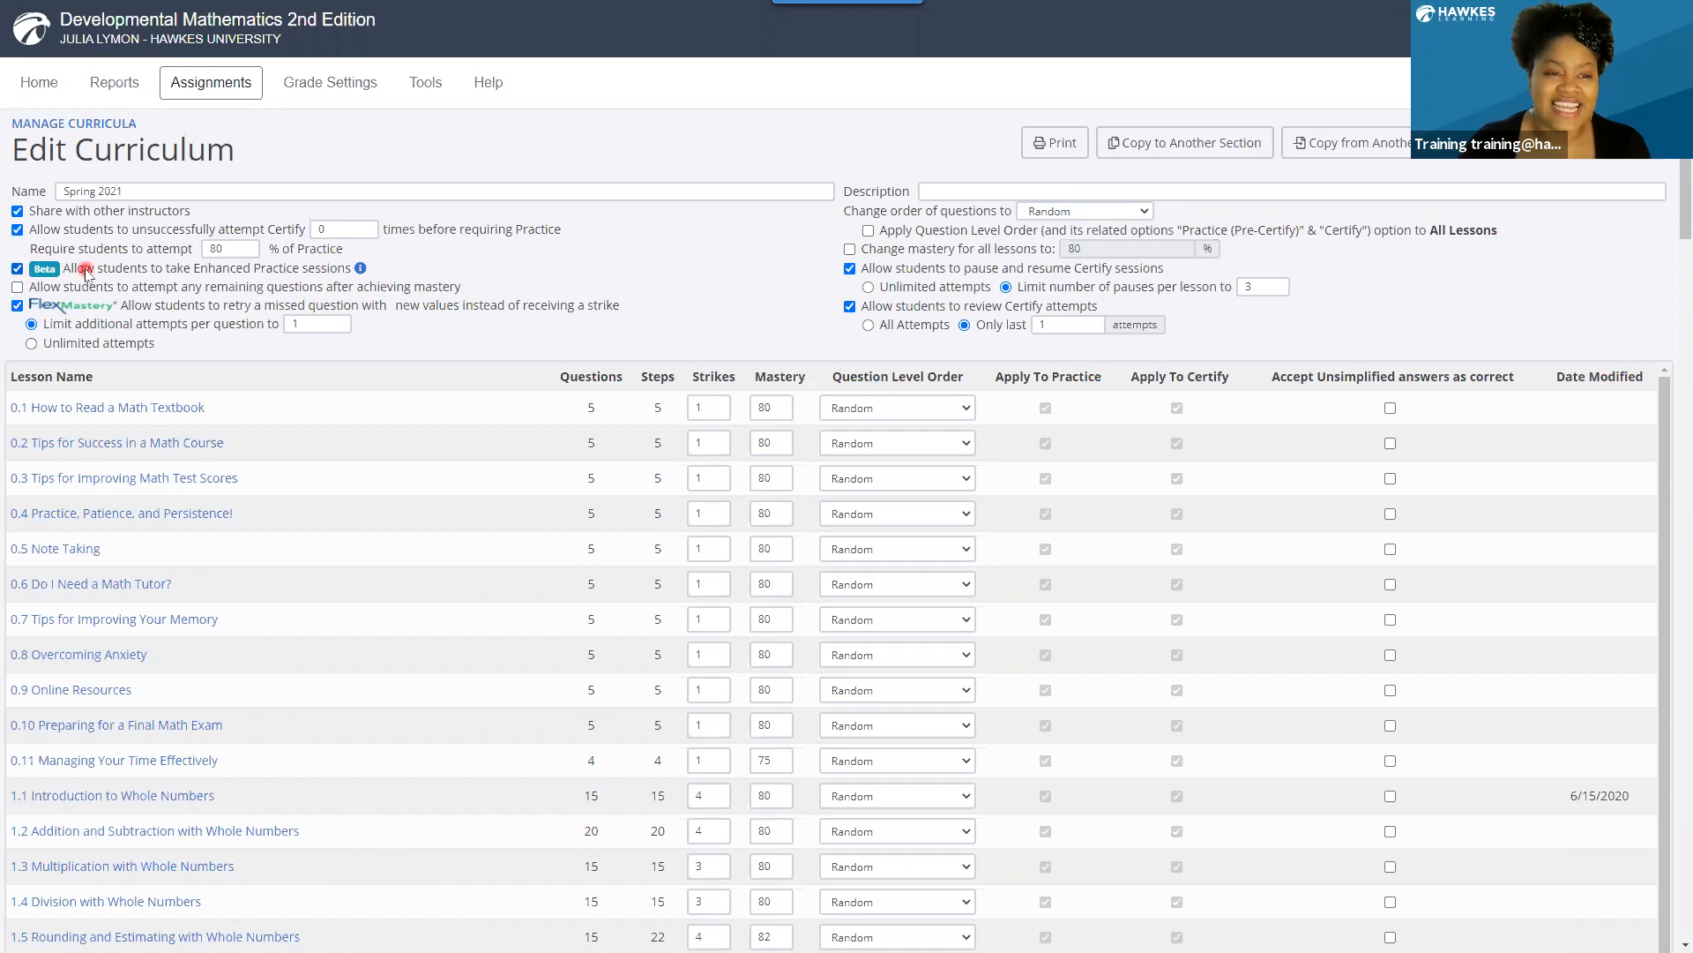
click(16, 287)
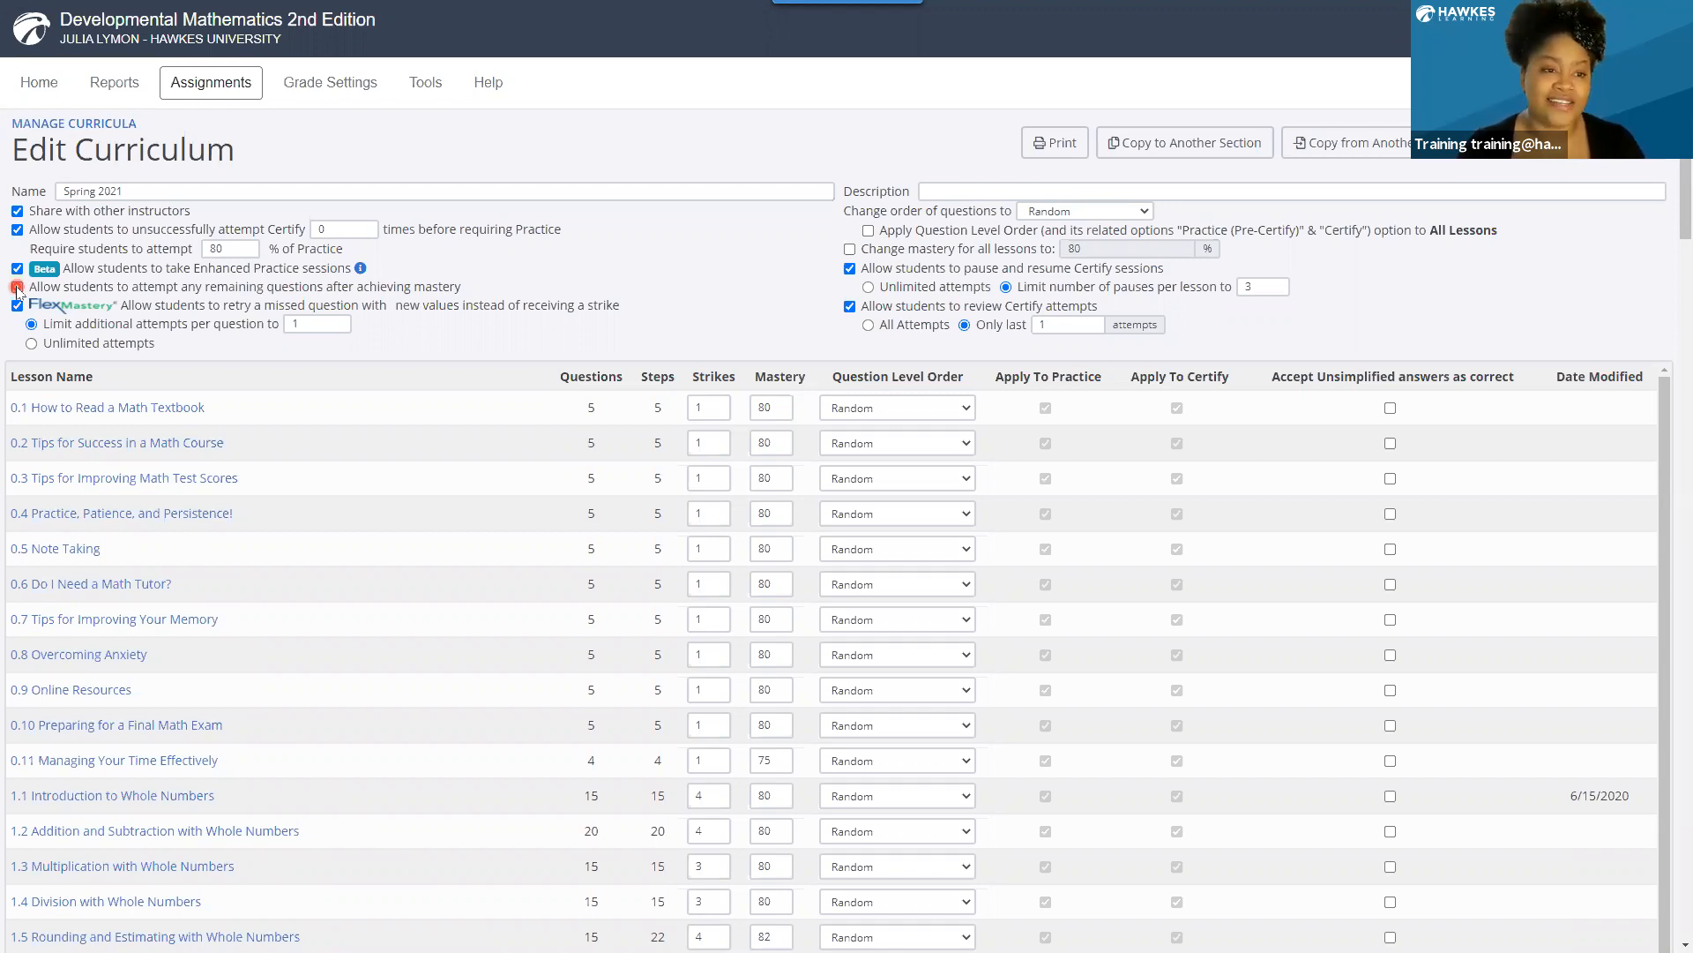
click(17, 288)
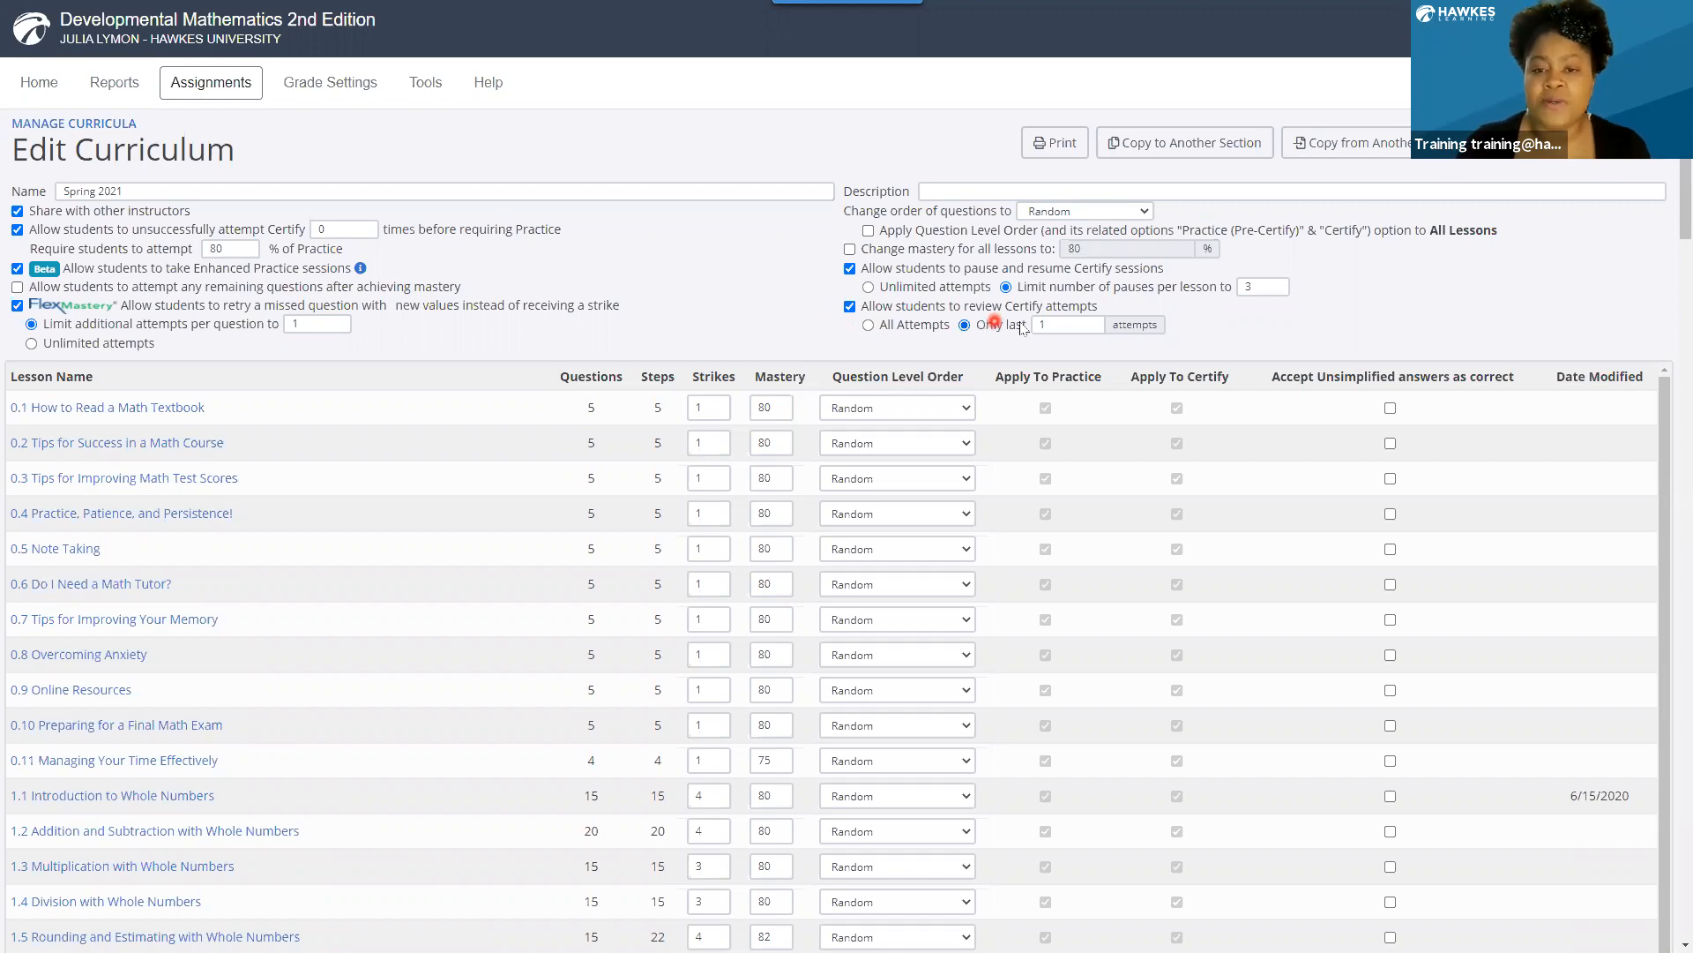
Limit students' review of Certify attempts to only the last 1 attempt and look over the lesson list.
click(1065, 324)
text(1)
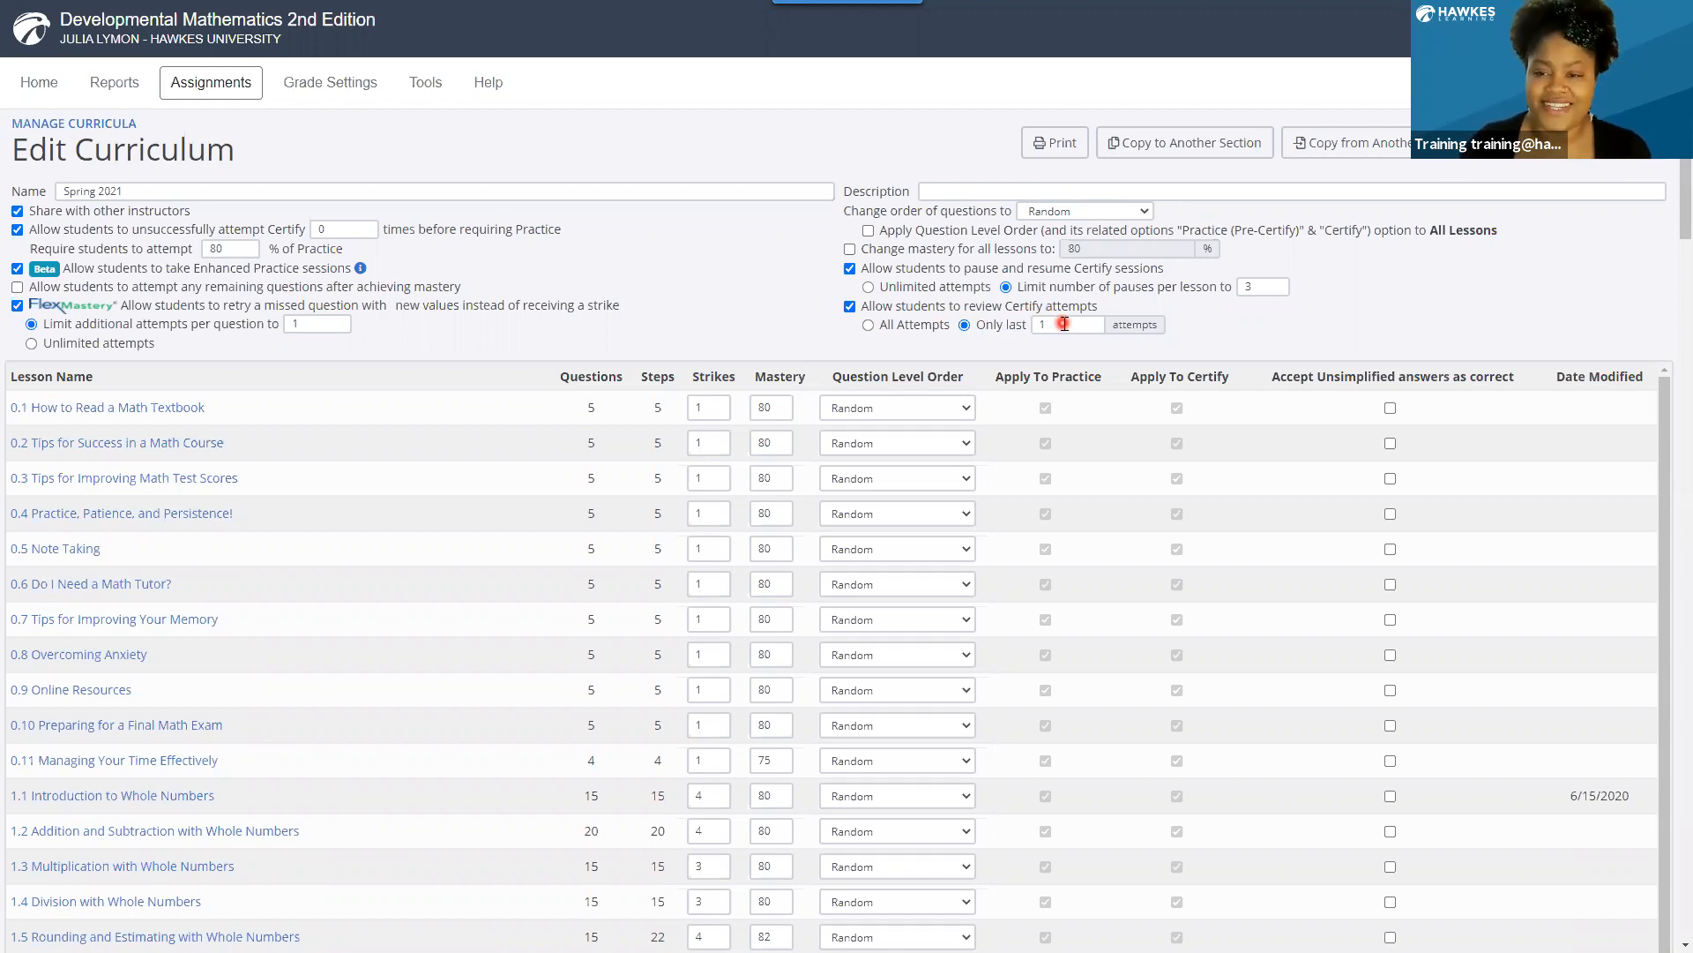
scroll(1065, 323, down, 1)
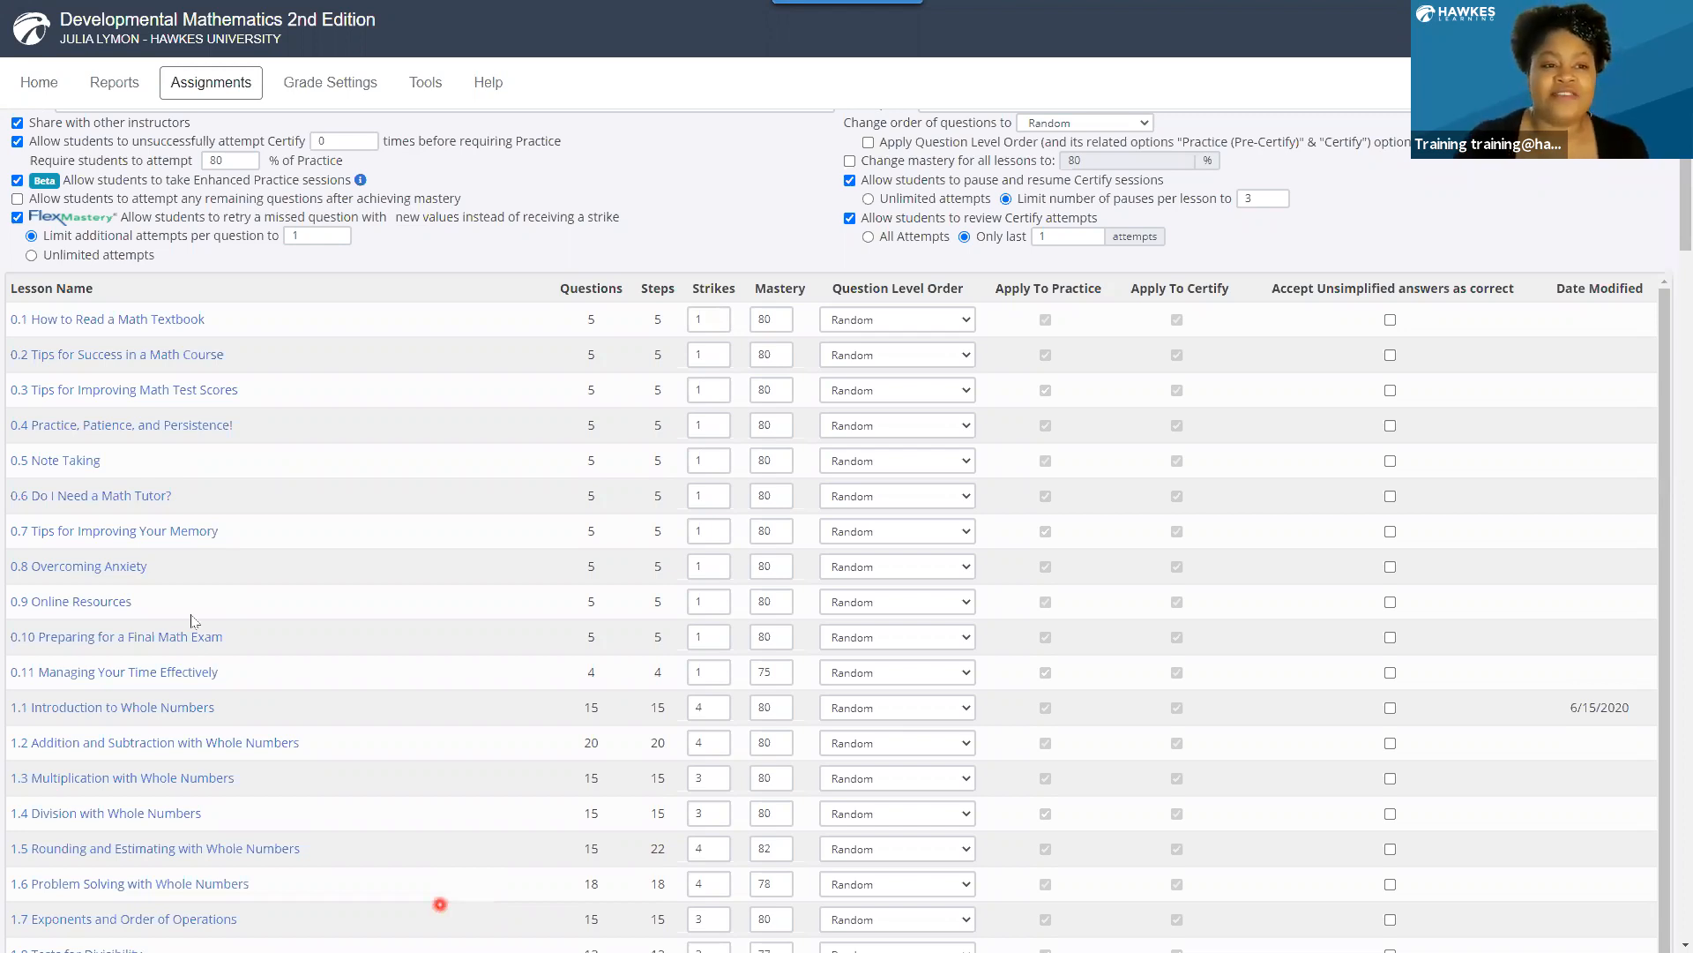
scroll(154, 350, up, 1)
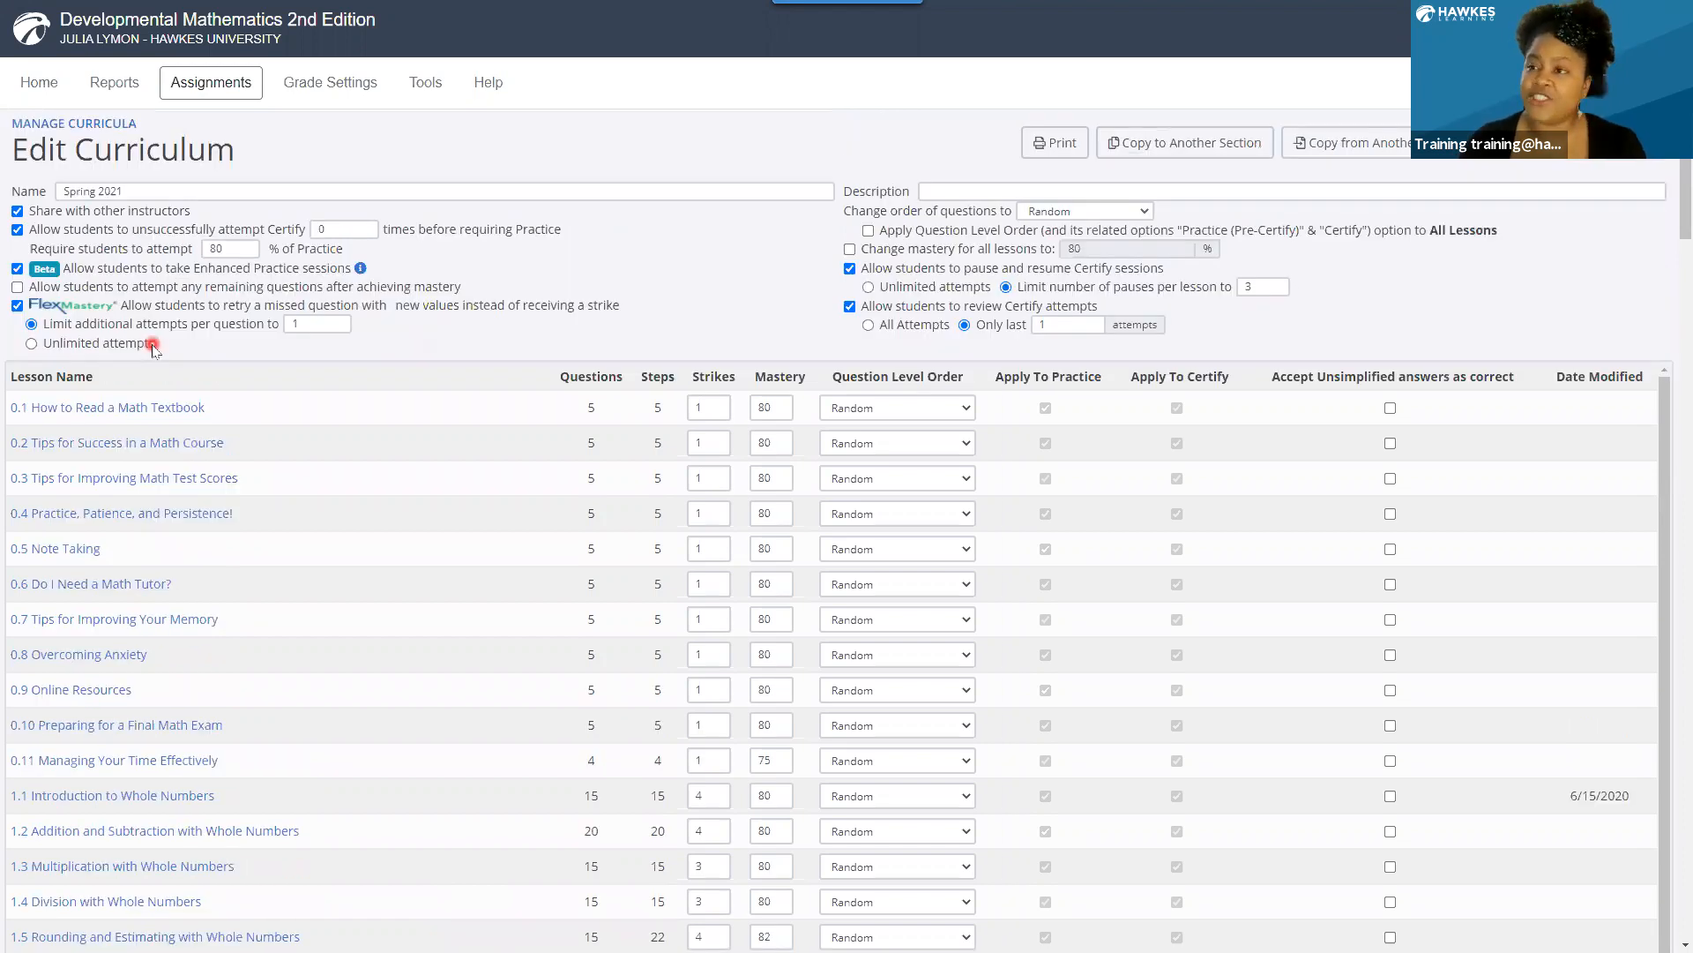